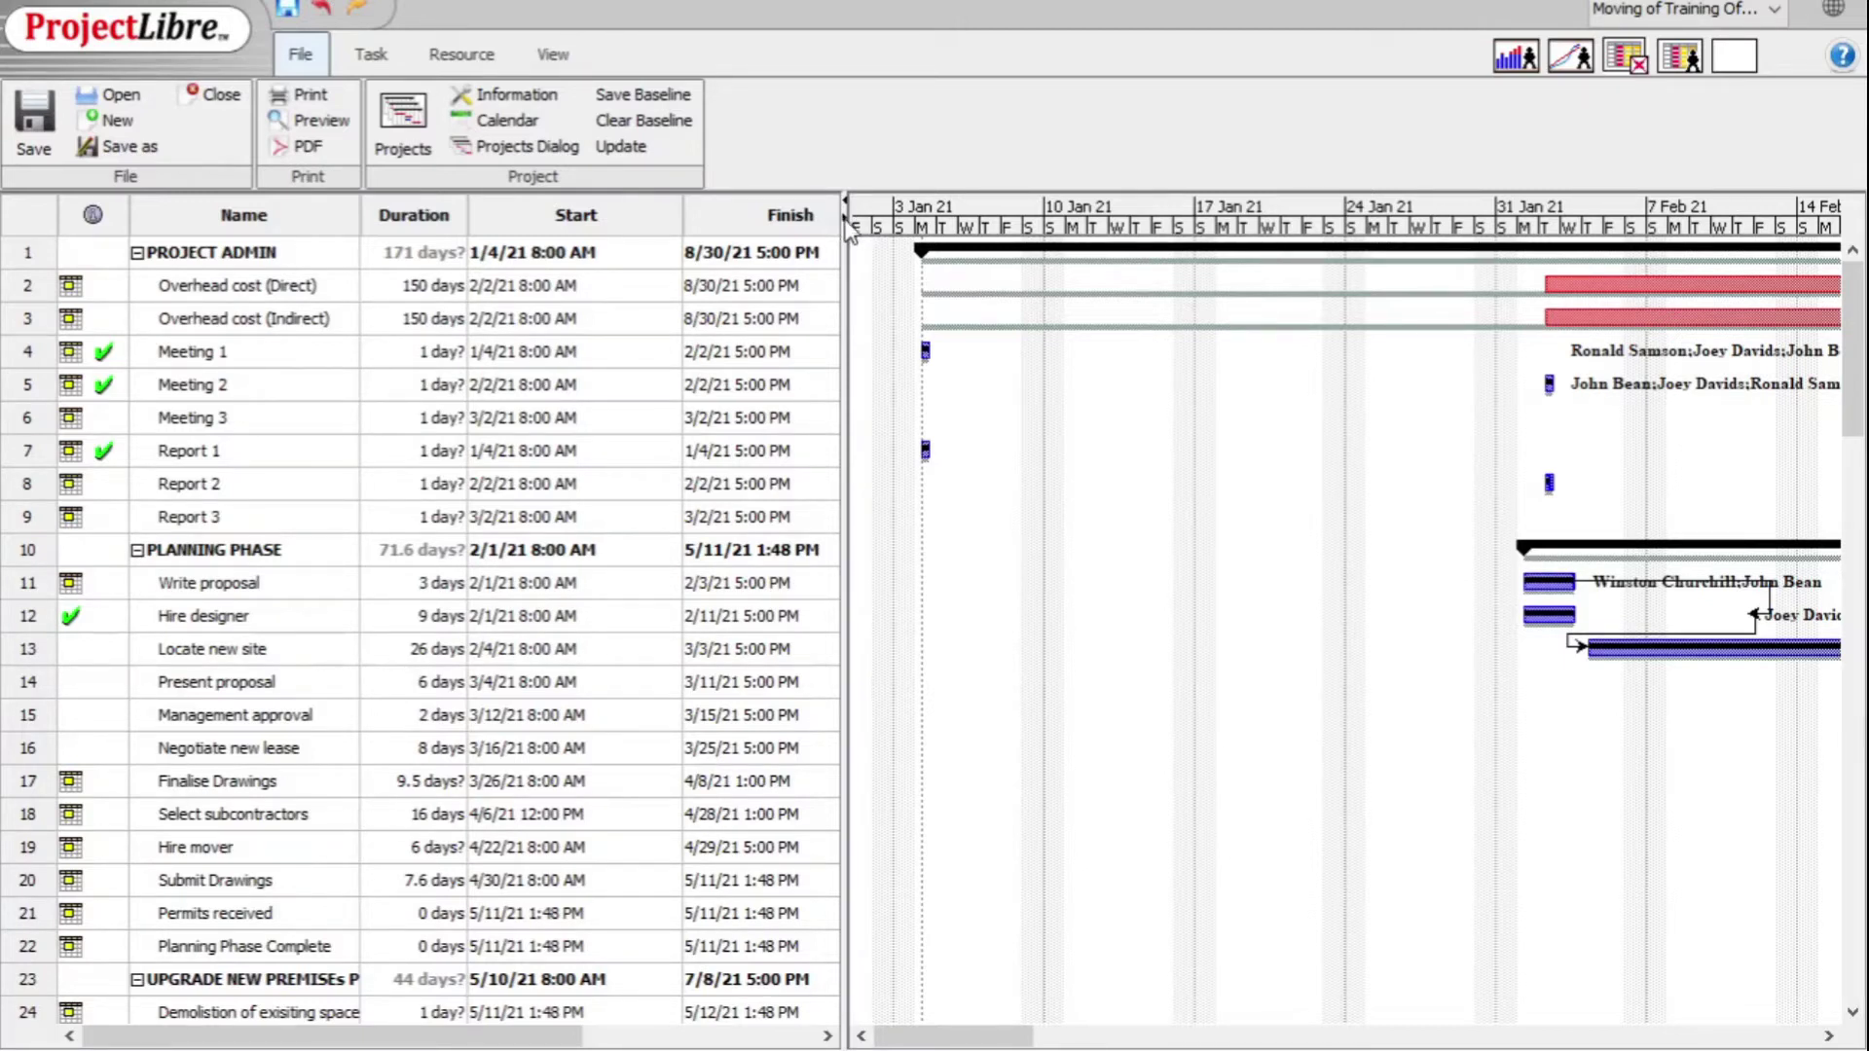
Widen the task table over the Gantt chart and clear the baseline for the Entire Project
{"action": "left_click", "coordinate": [848, 226]}
{"action": "left_click", "coordinate": [847, 230]}
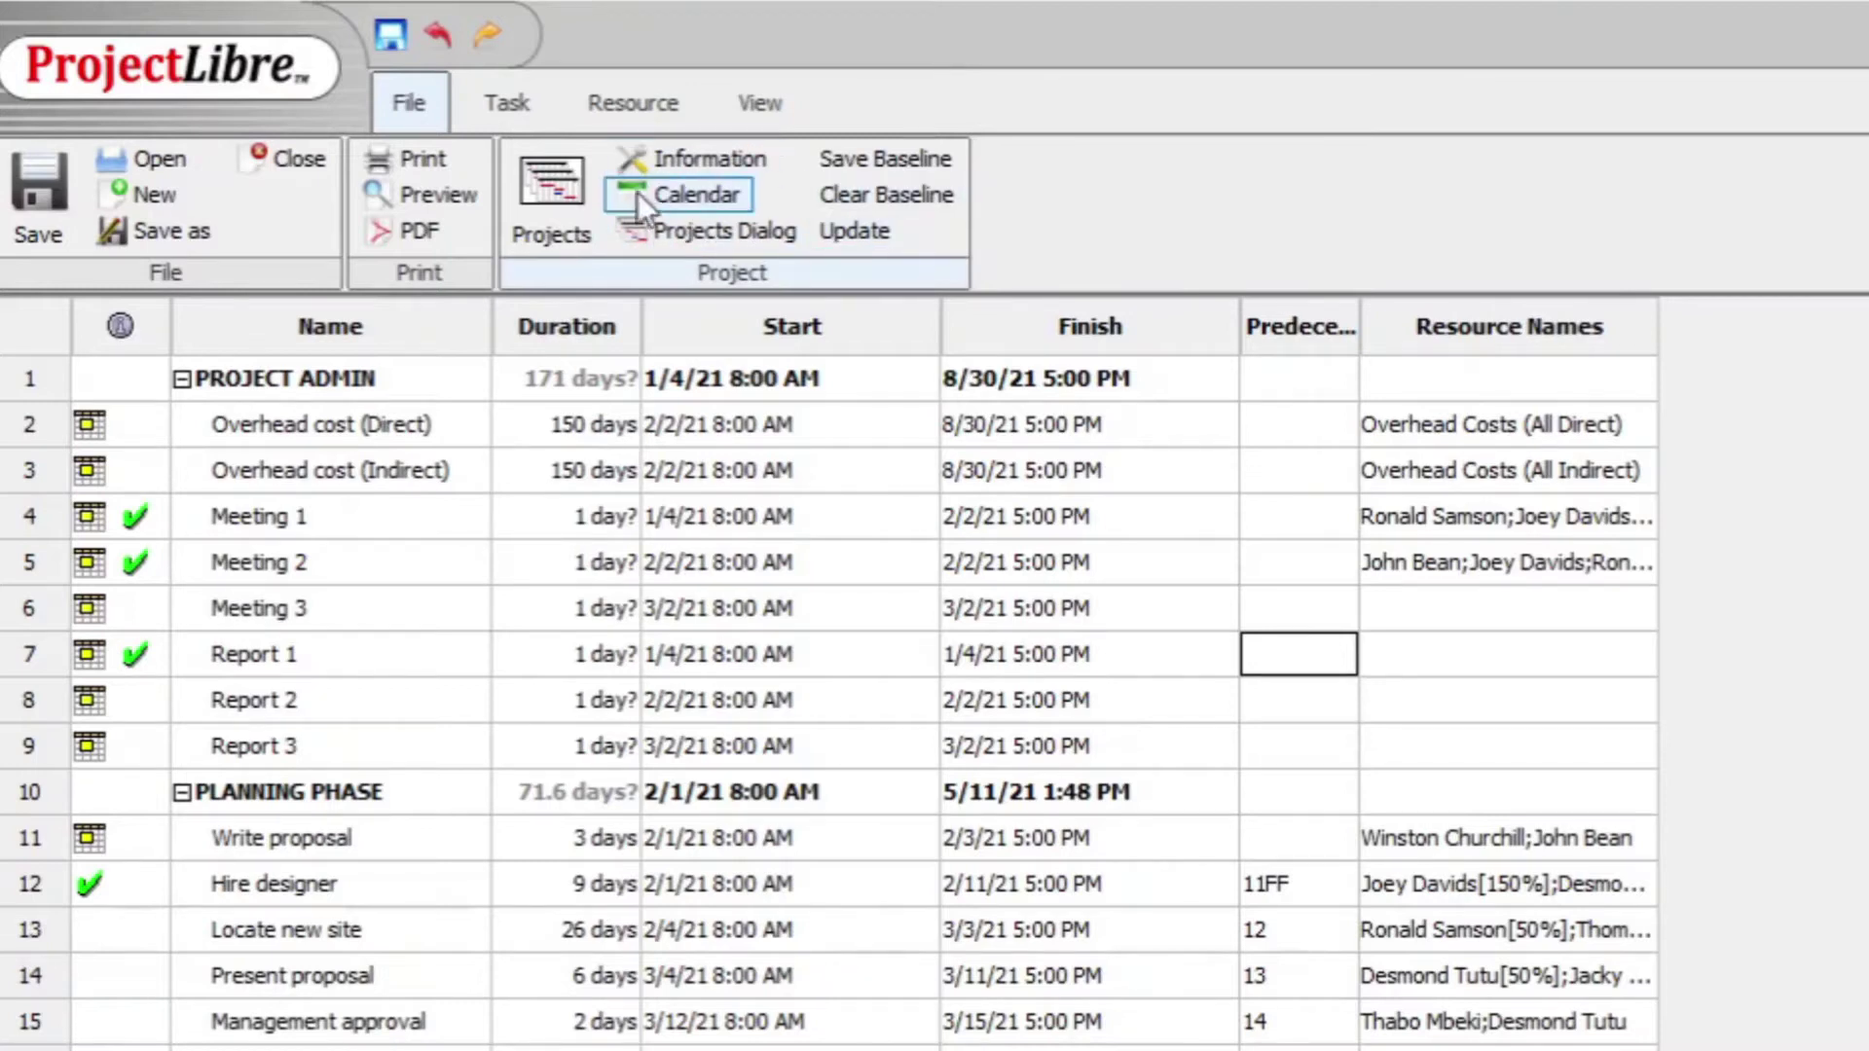
{"action": "left_click", "coordinate": [952, 192]}
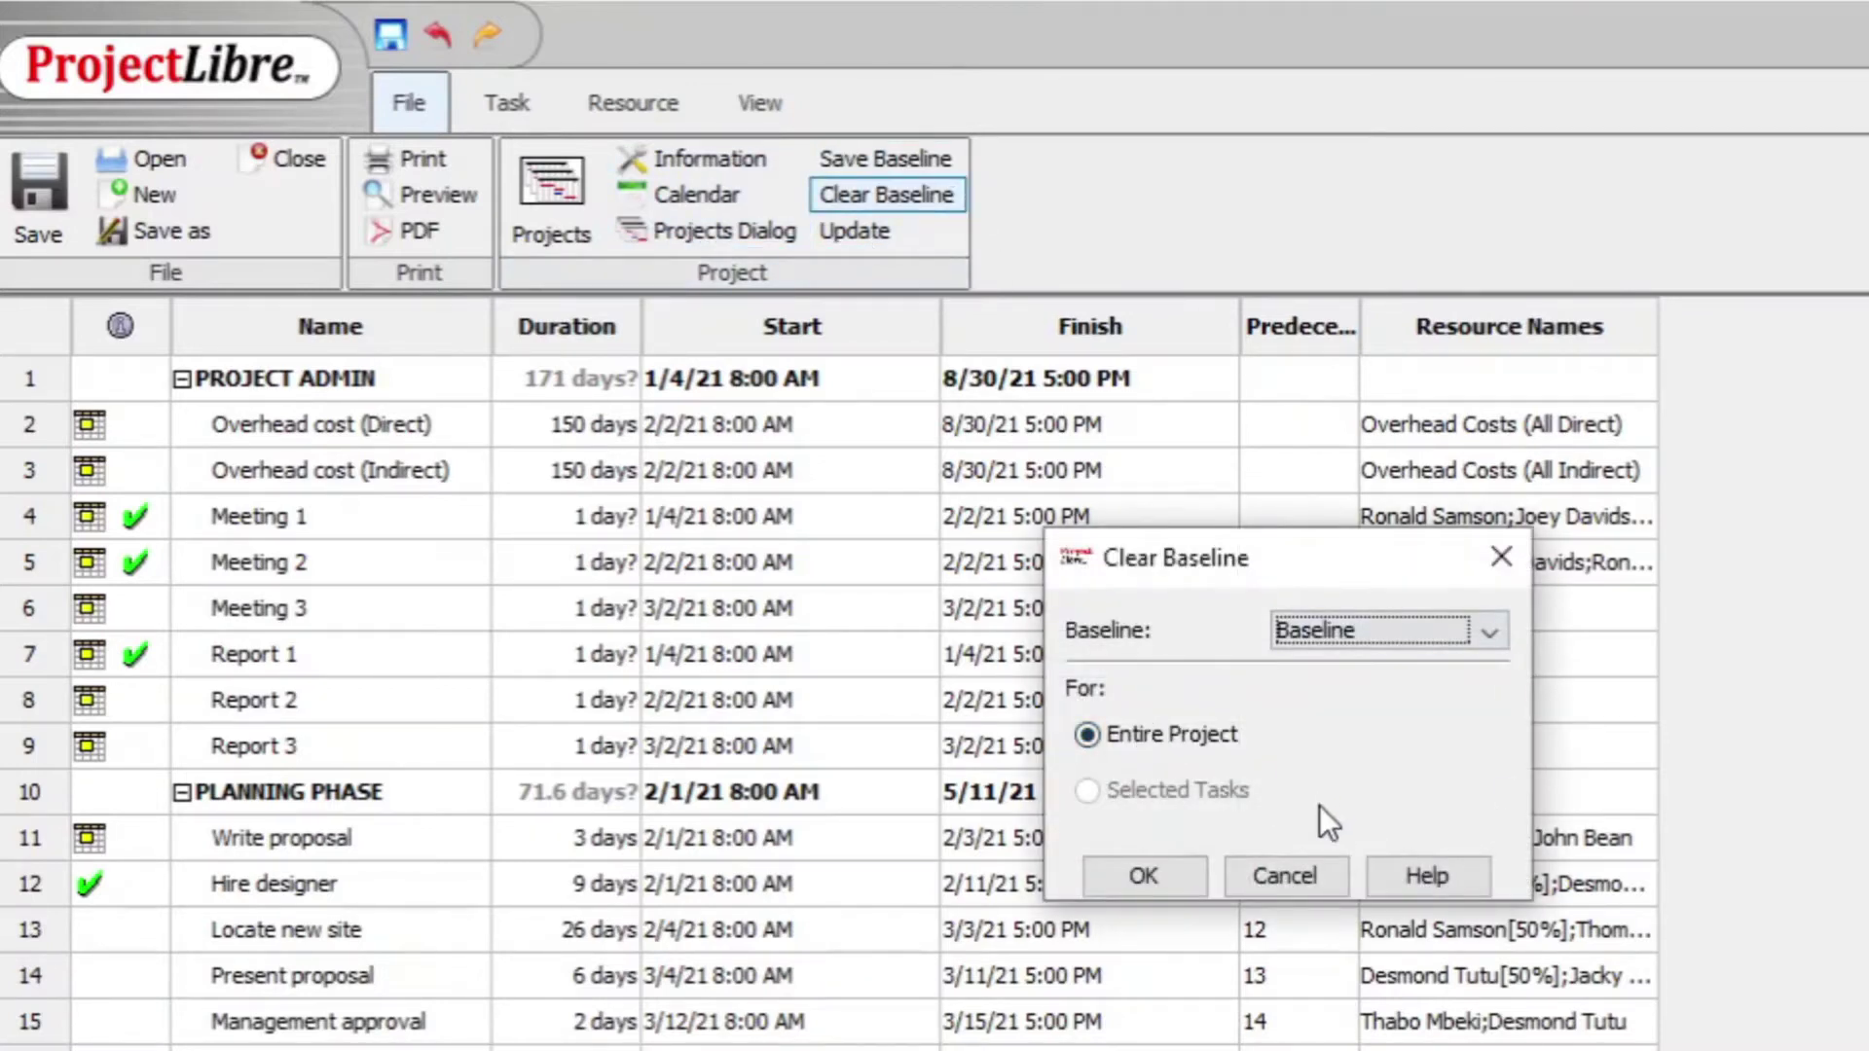
{"action": "left_click", "coordinate": [1189, 869]}
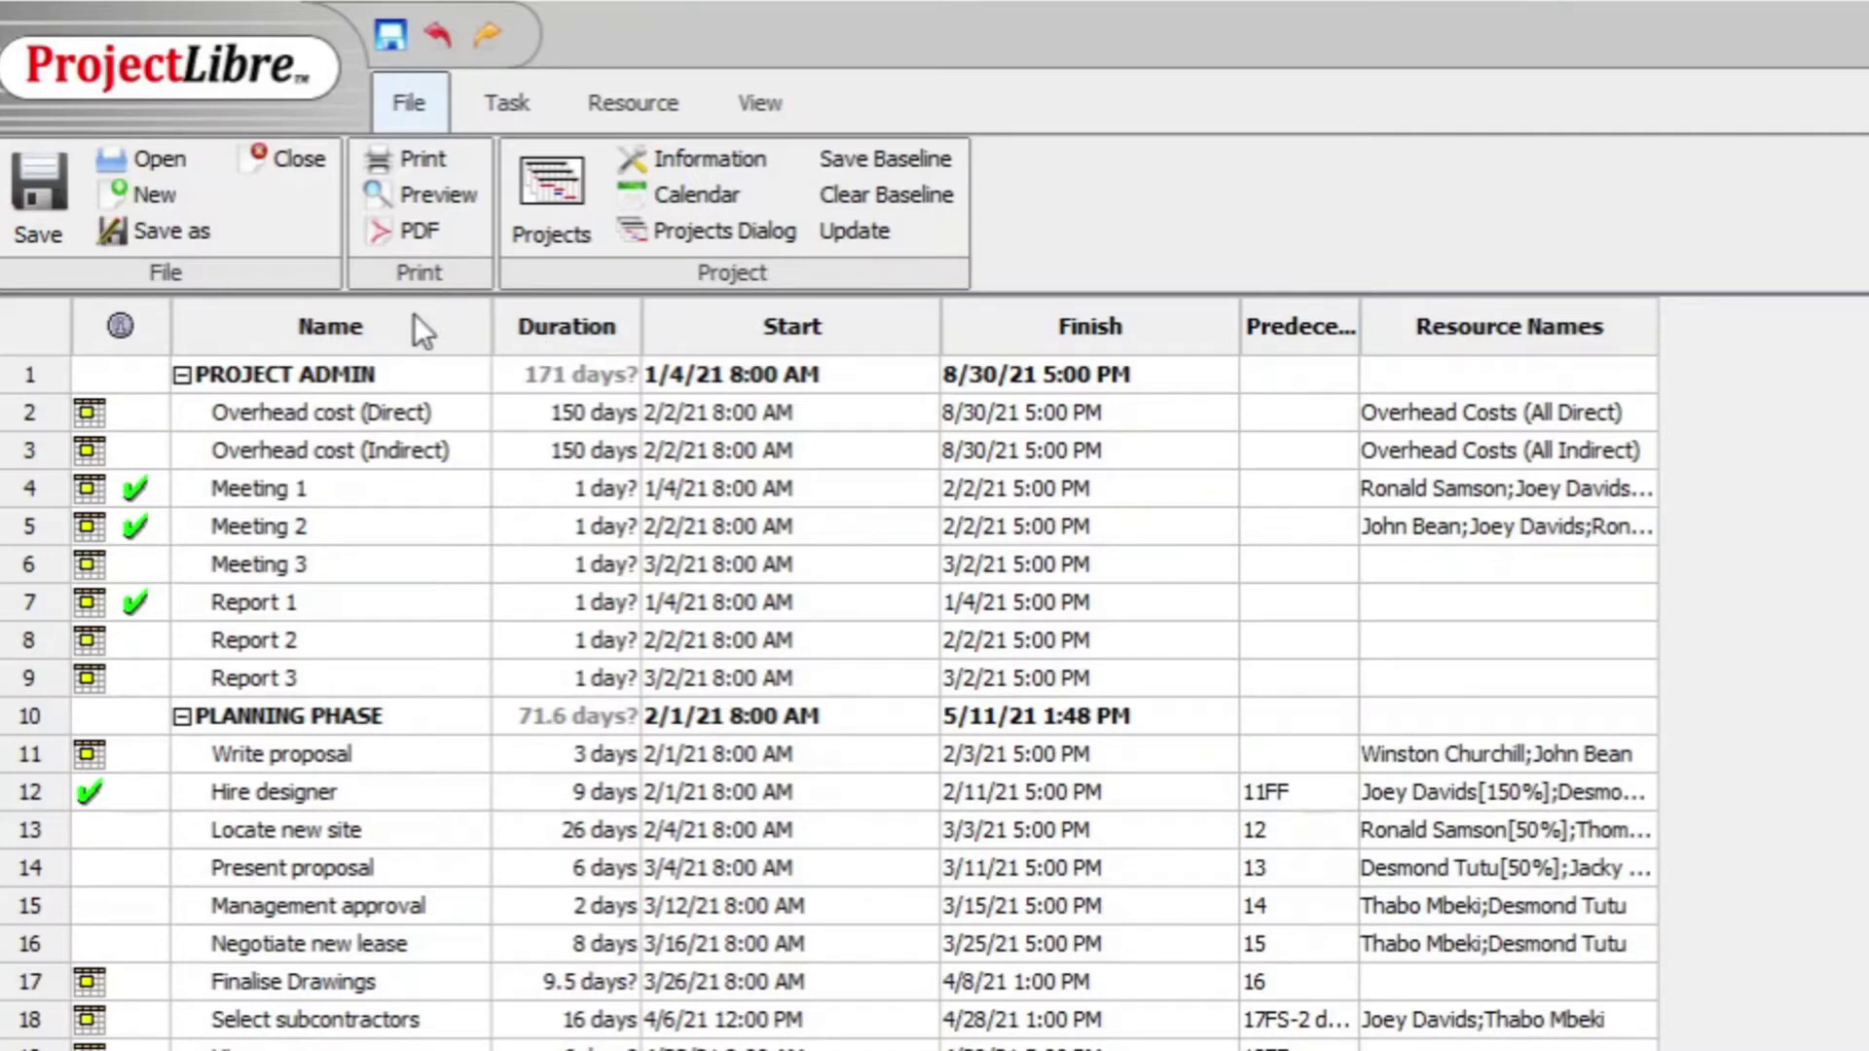
Insert a Percent Complete column before the Duration column
{"action": "left_click", "coordinate": [582, 308]}
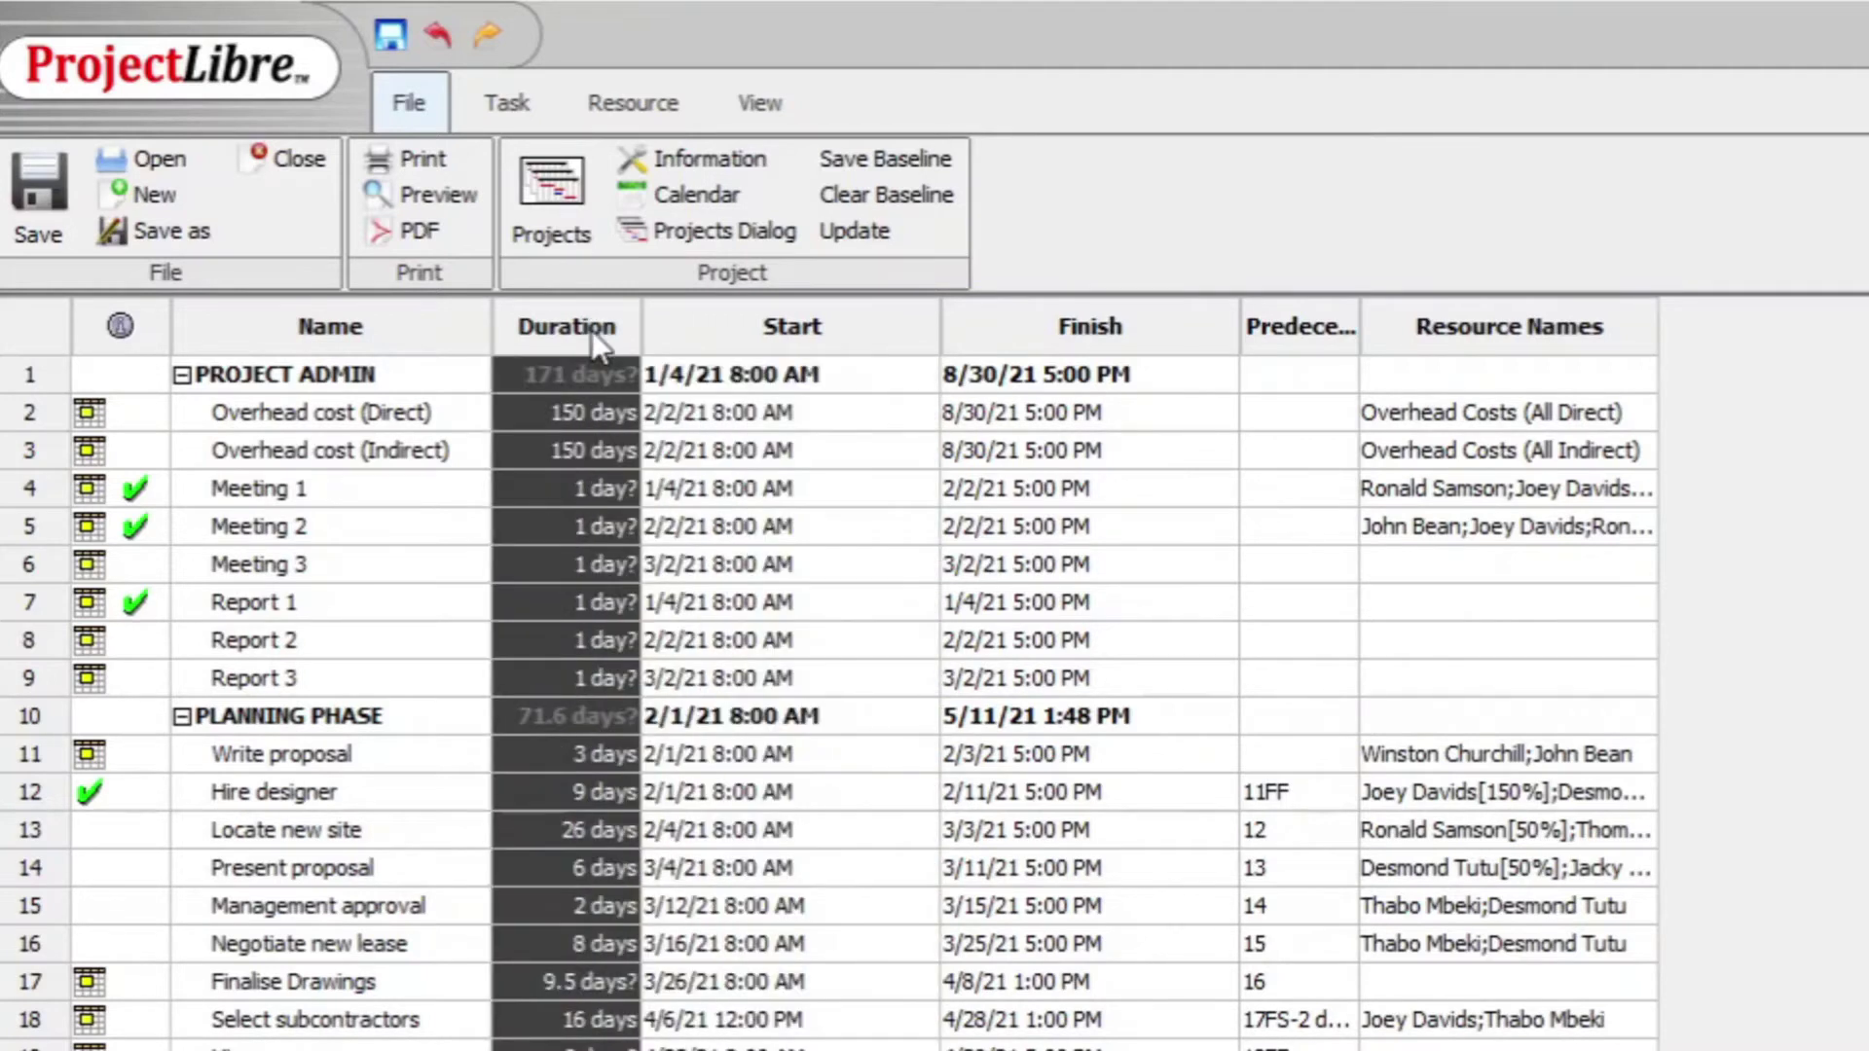
{"action": "right_click", "coordinate": [536, 321]}
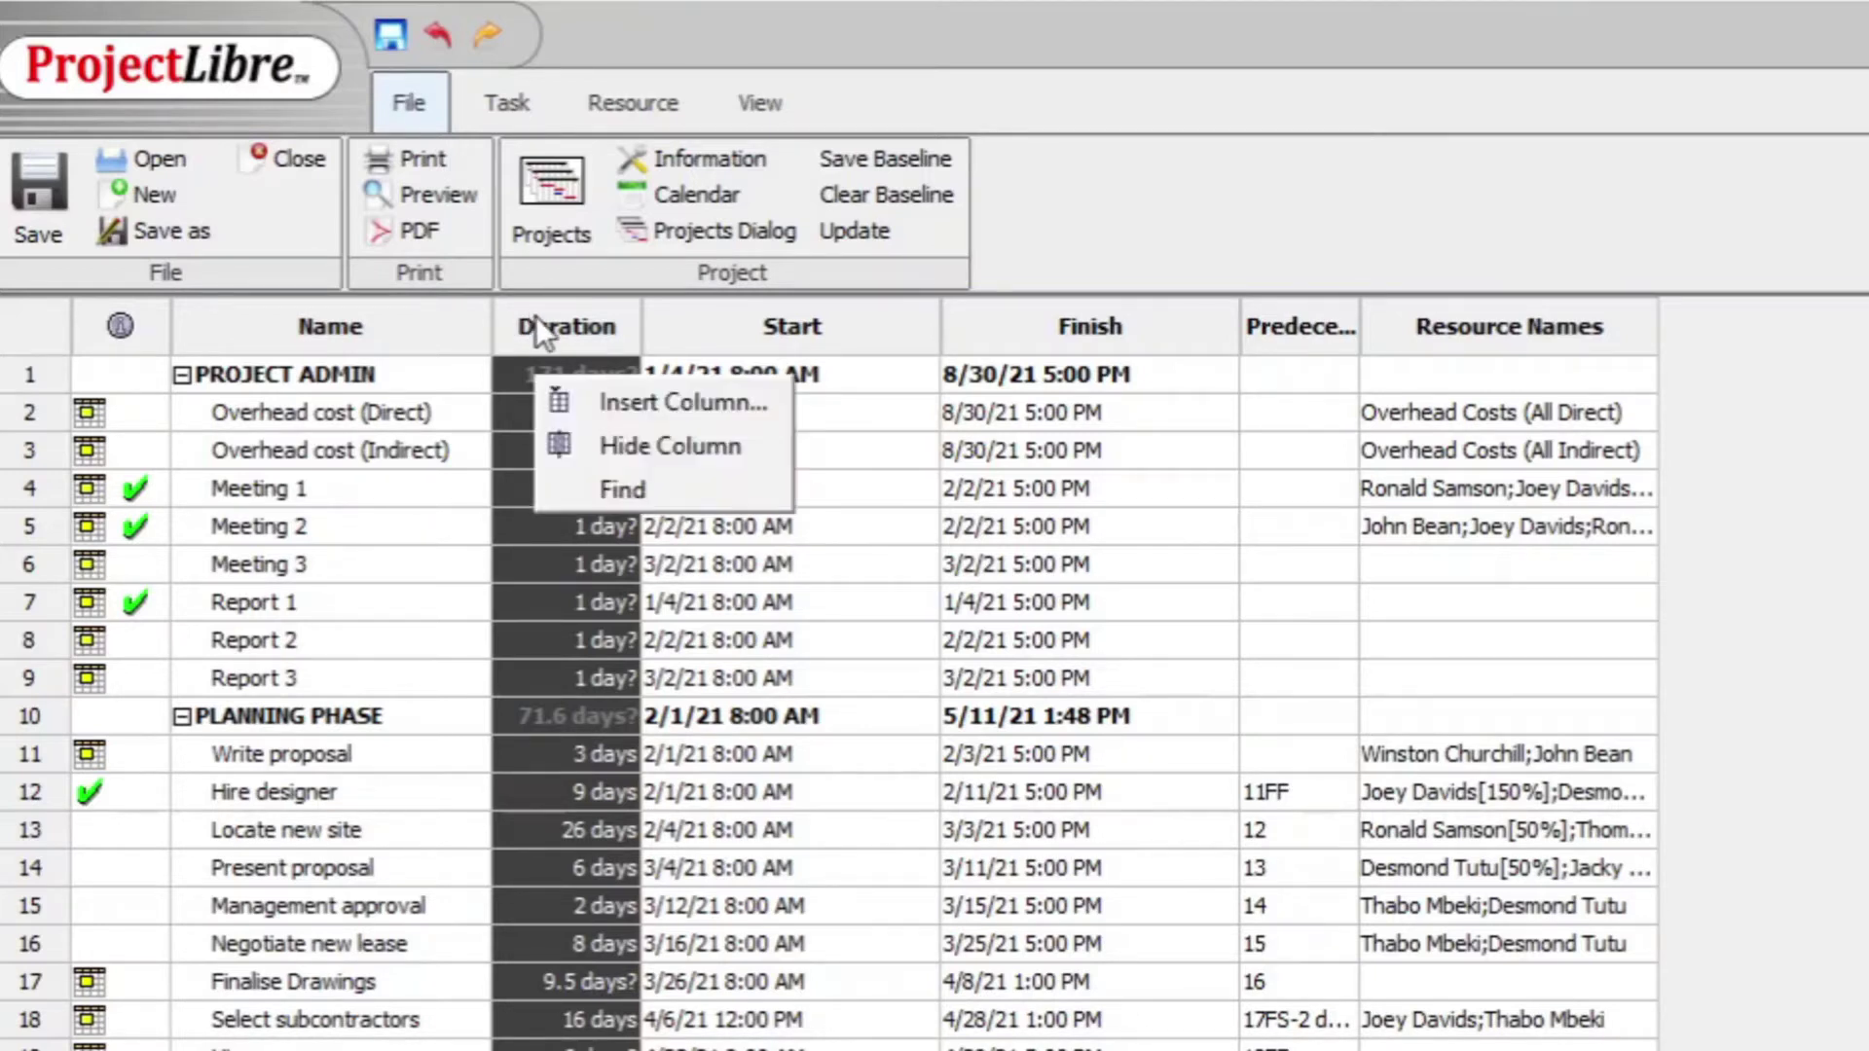
{"action": "left_click", "coordinate": [695, 405]}
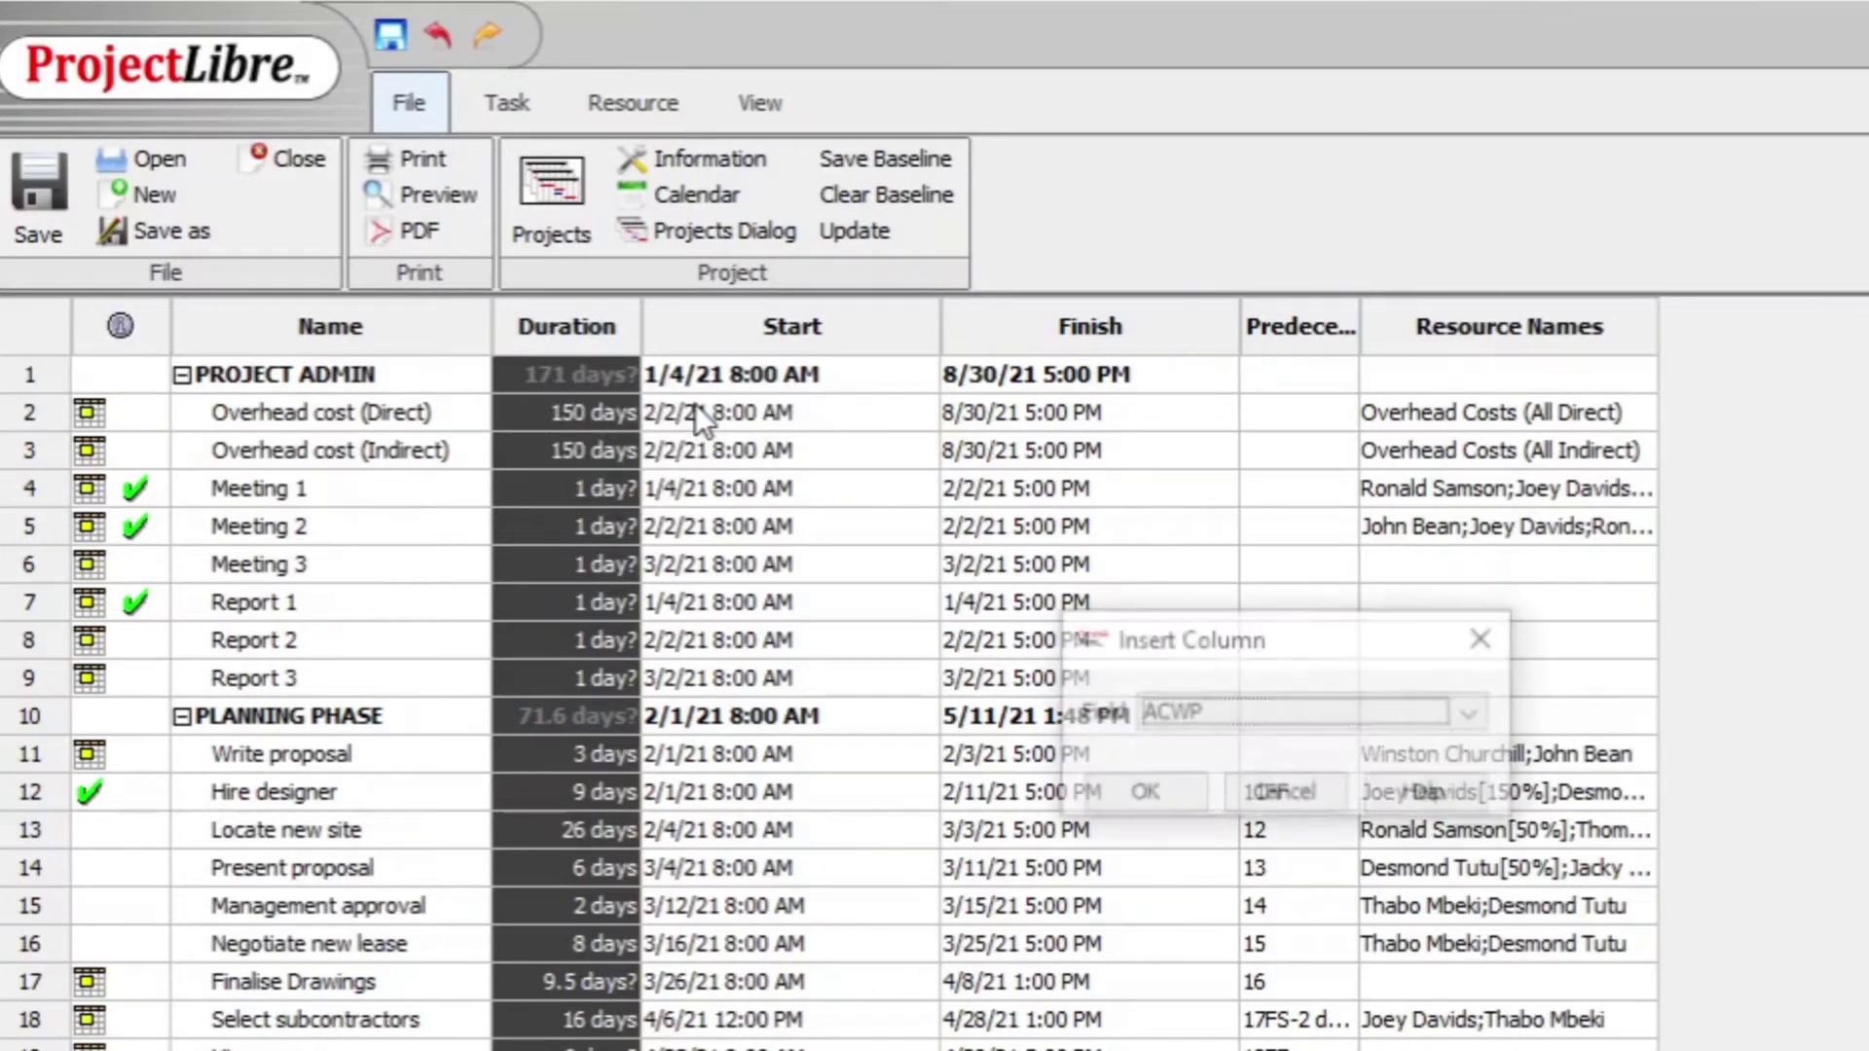
{"action": "left_click", "coordinate": [1470, 717]}
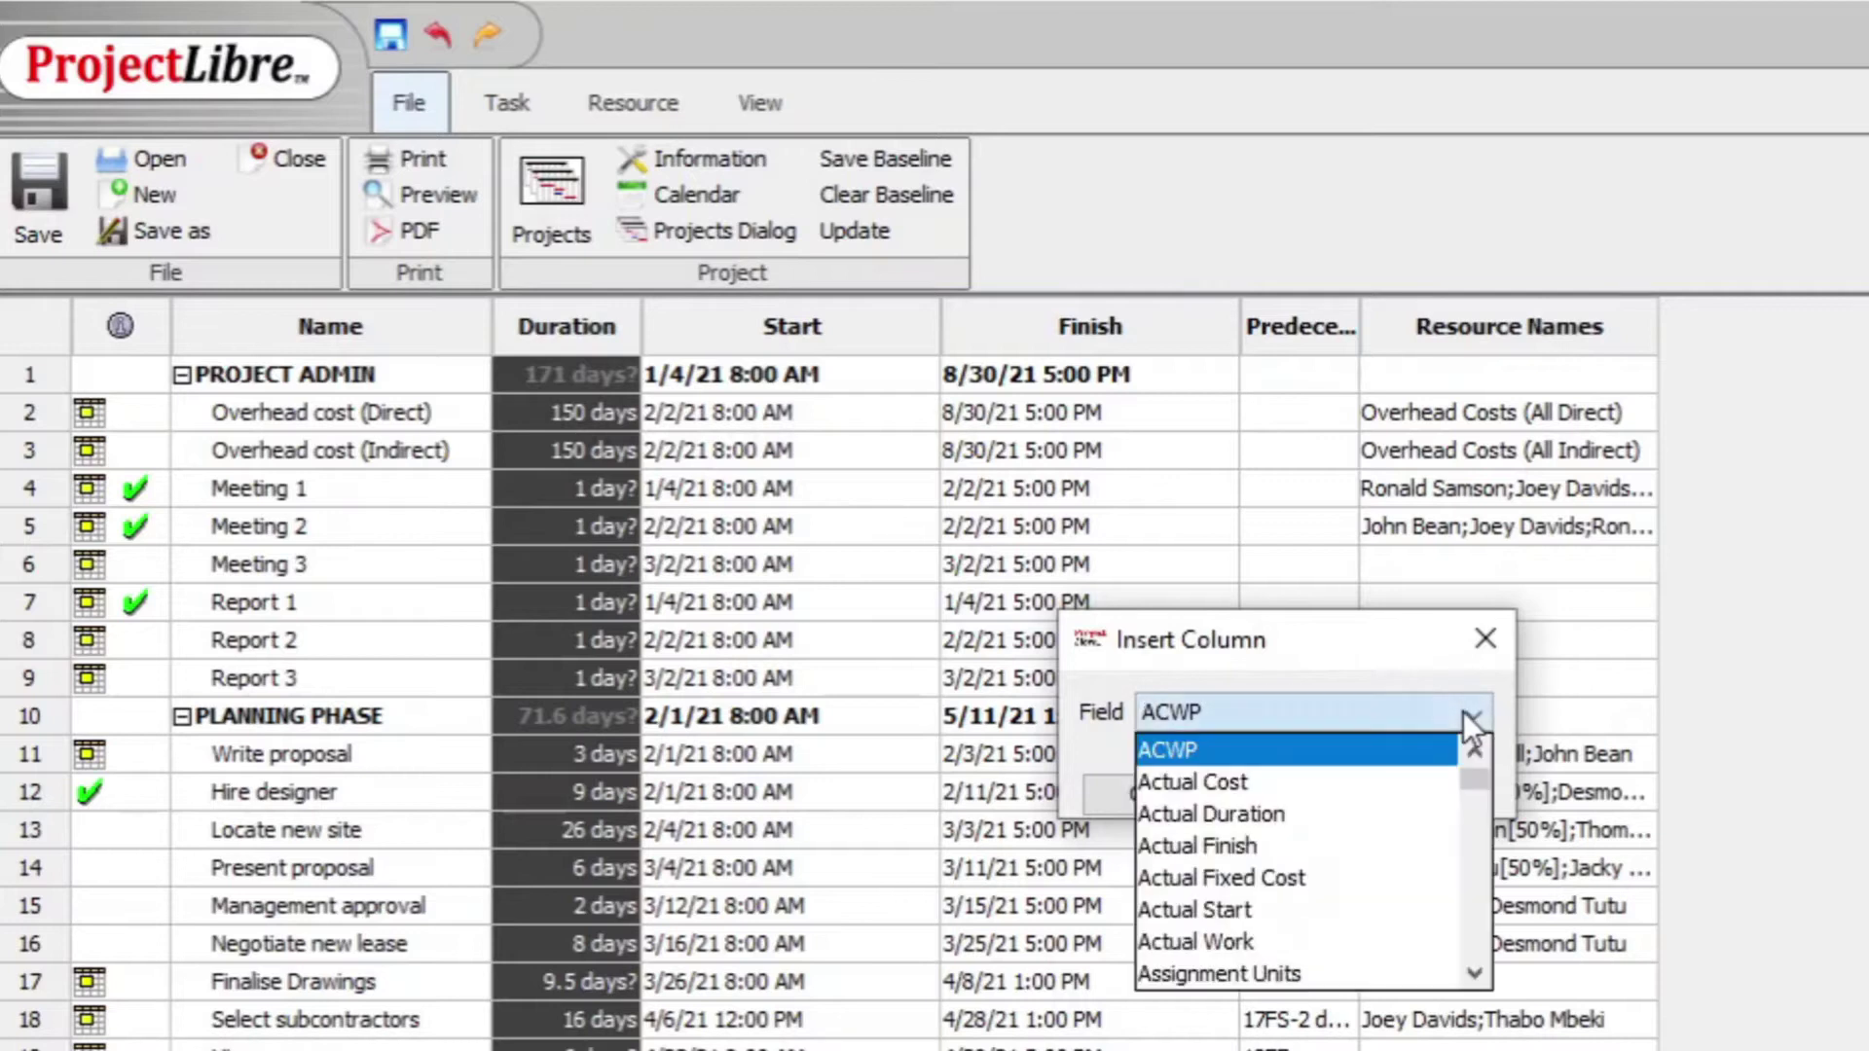
{"action": "scroll", "coordinate": [1367, 783], "scroll_direction": "down", "scroll_amount": 10}
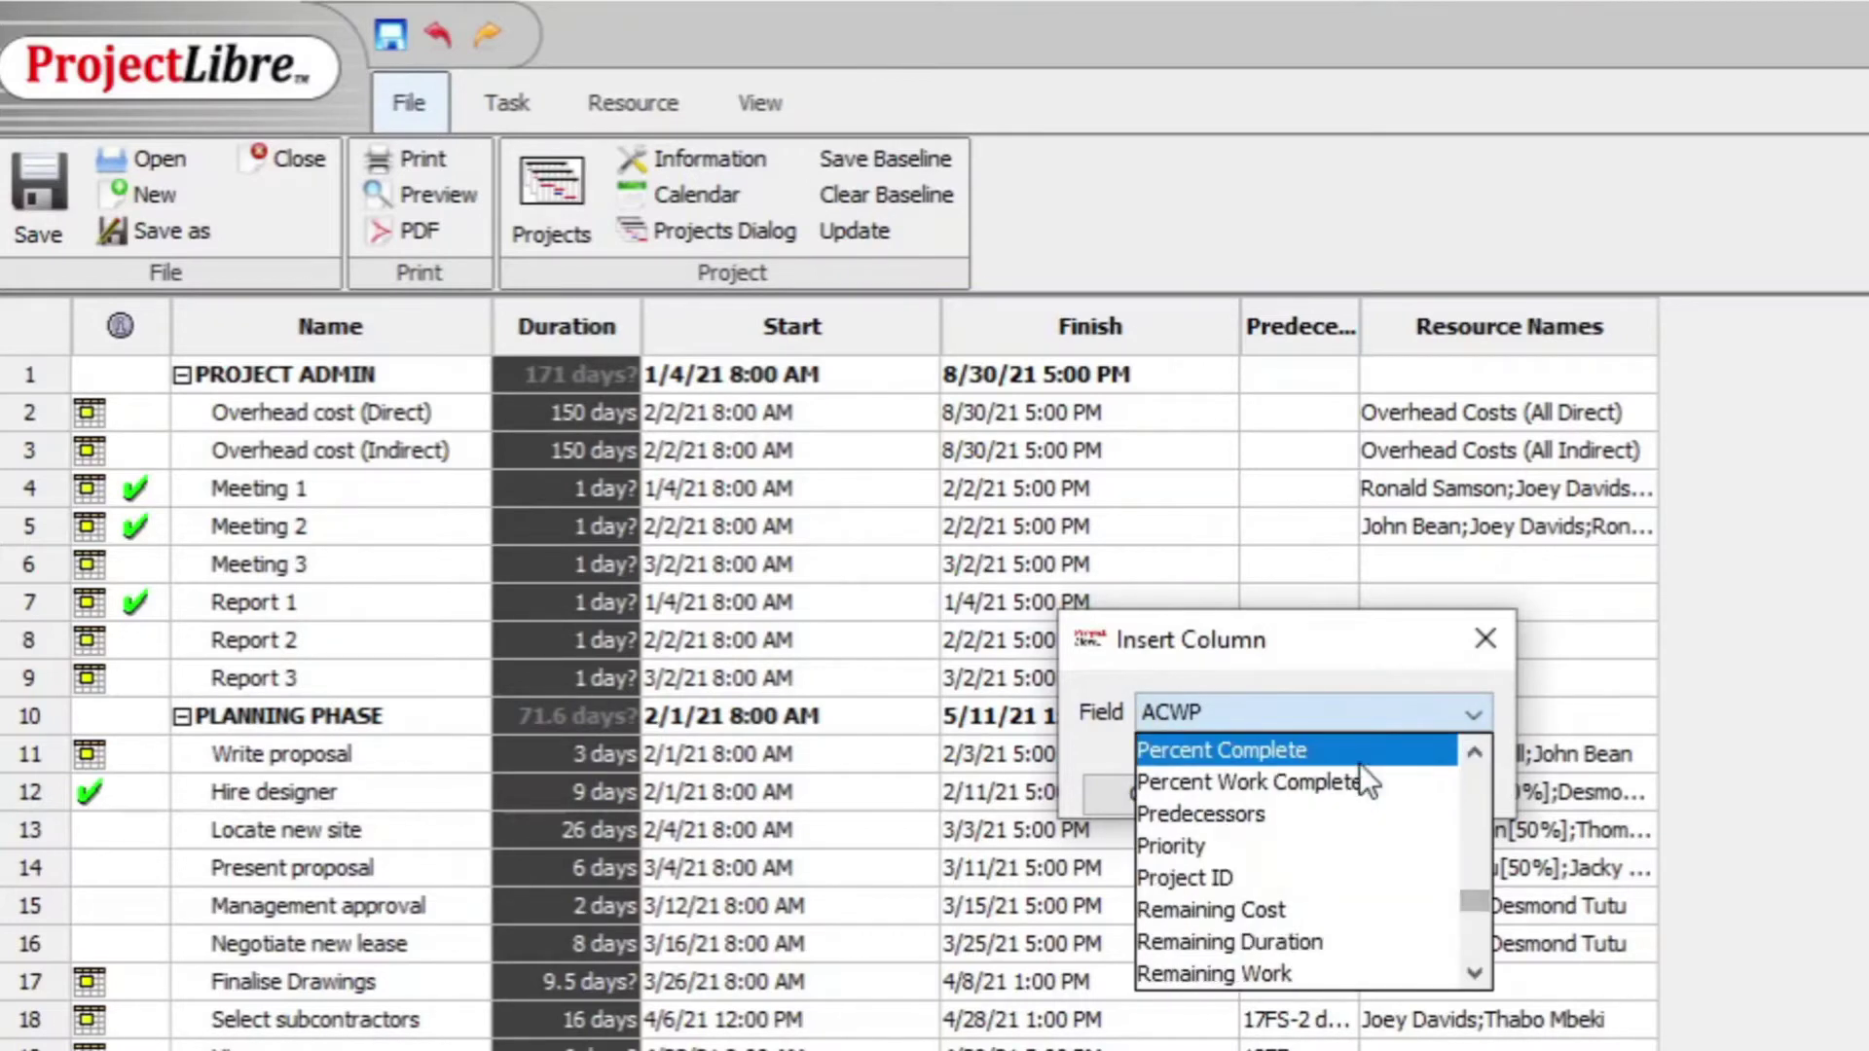
{"action": "left_click", "coordinate": [1360, 760]}
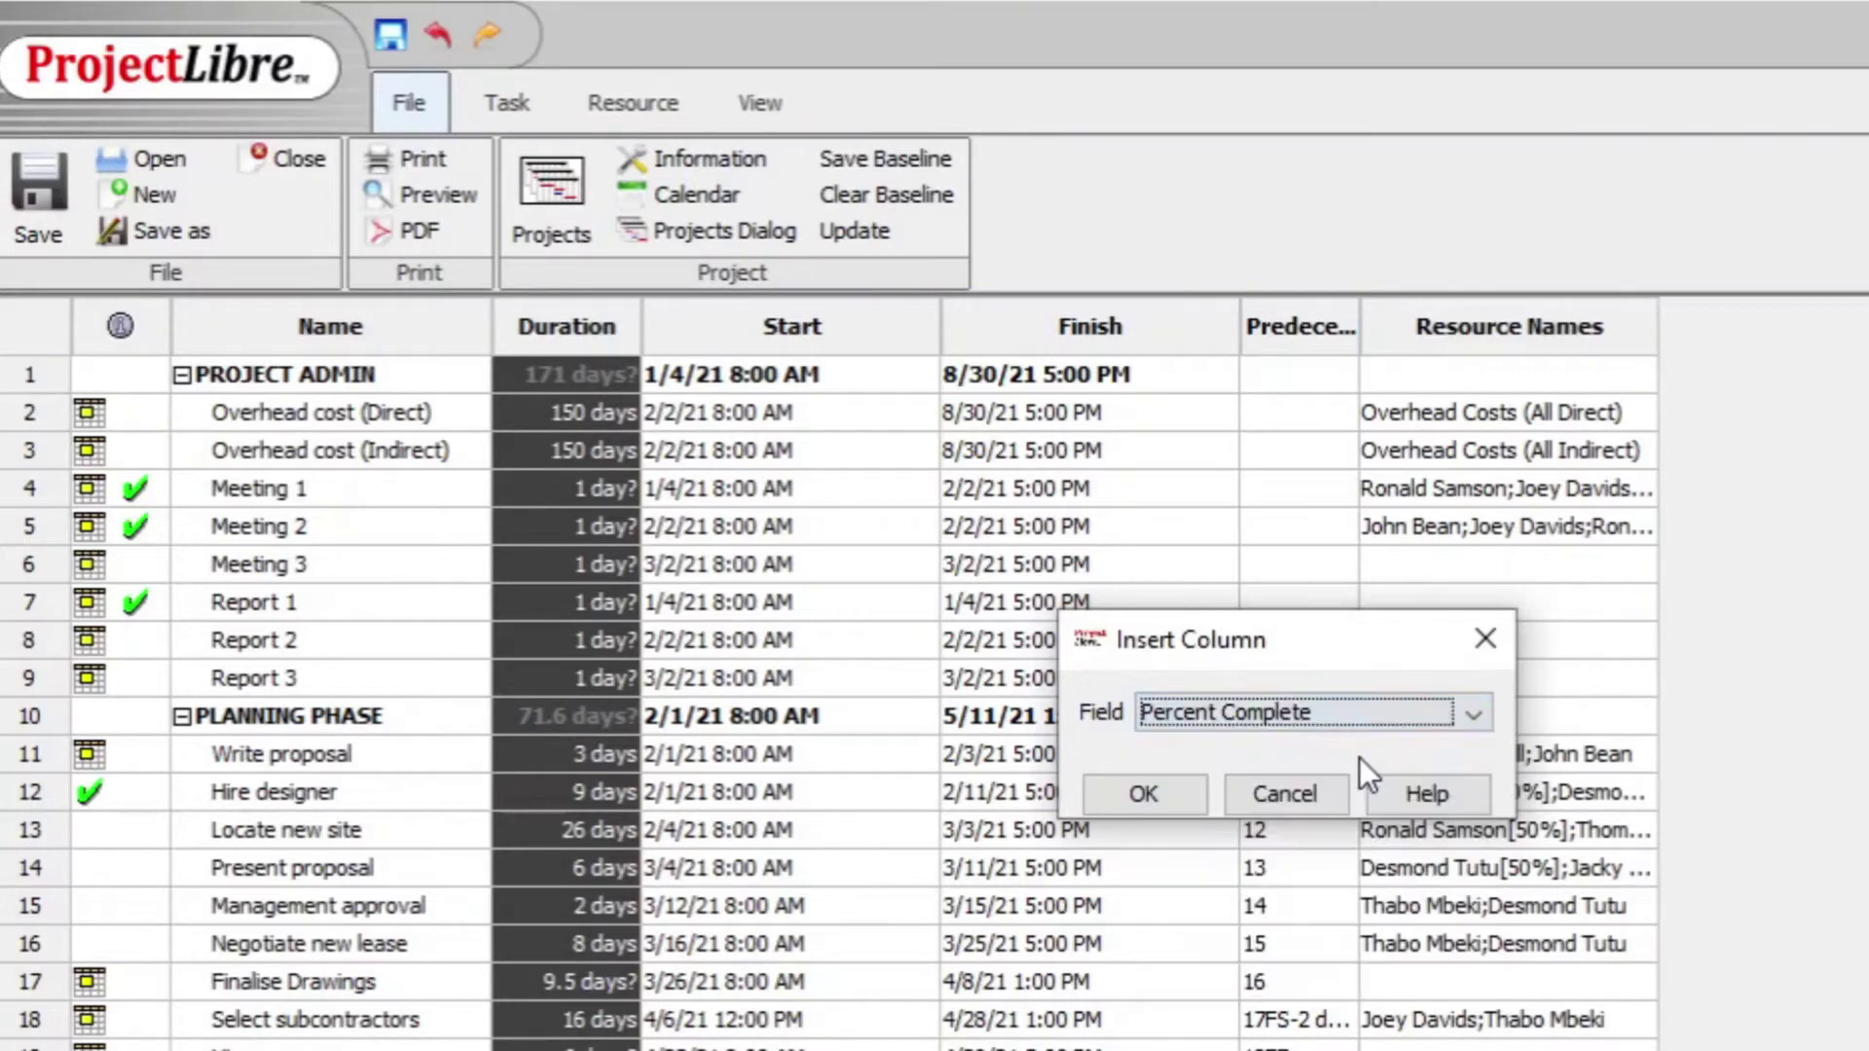
{"action": "left_click", "coordinate": [1141, 793]}
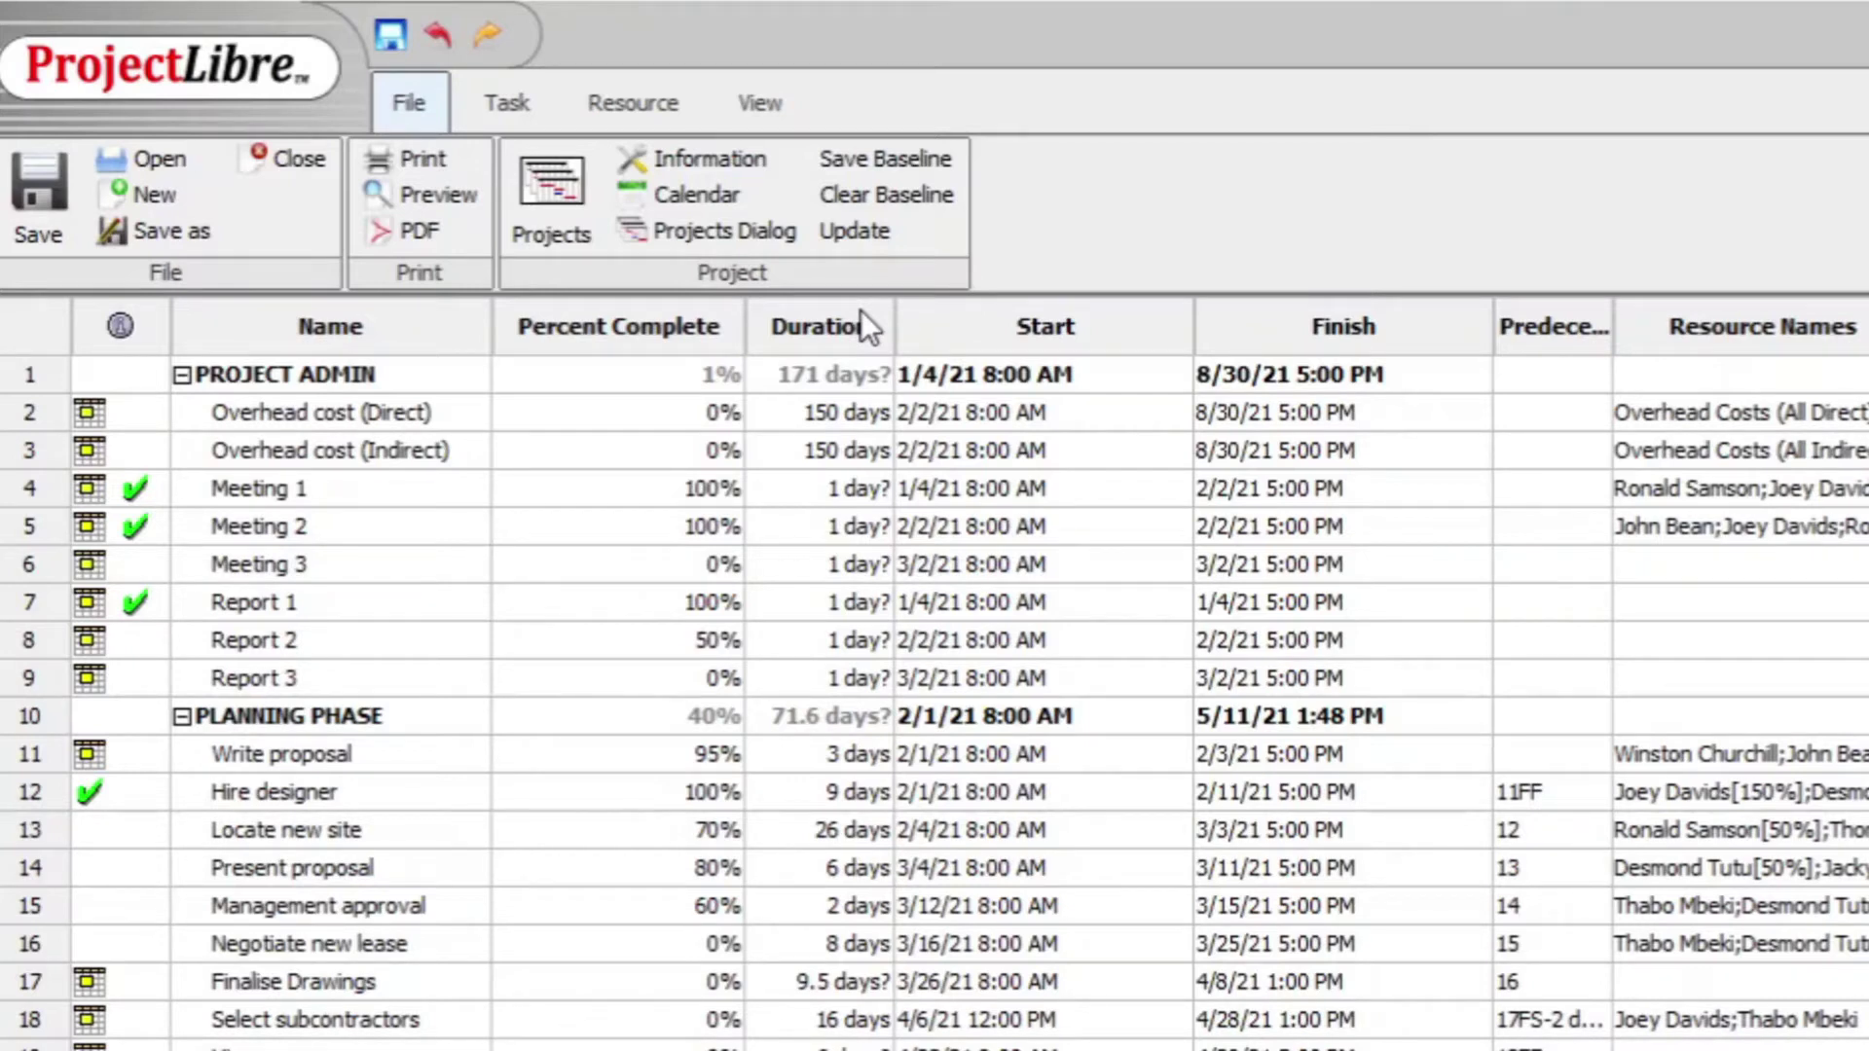
Insert an Actual Finish column before Duration as well
{"action": "left_click", "coordinate": [861, 309]}
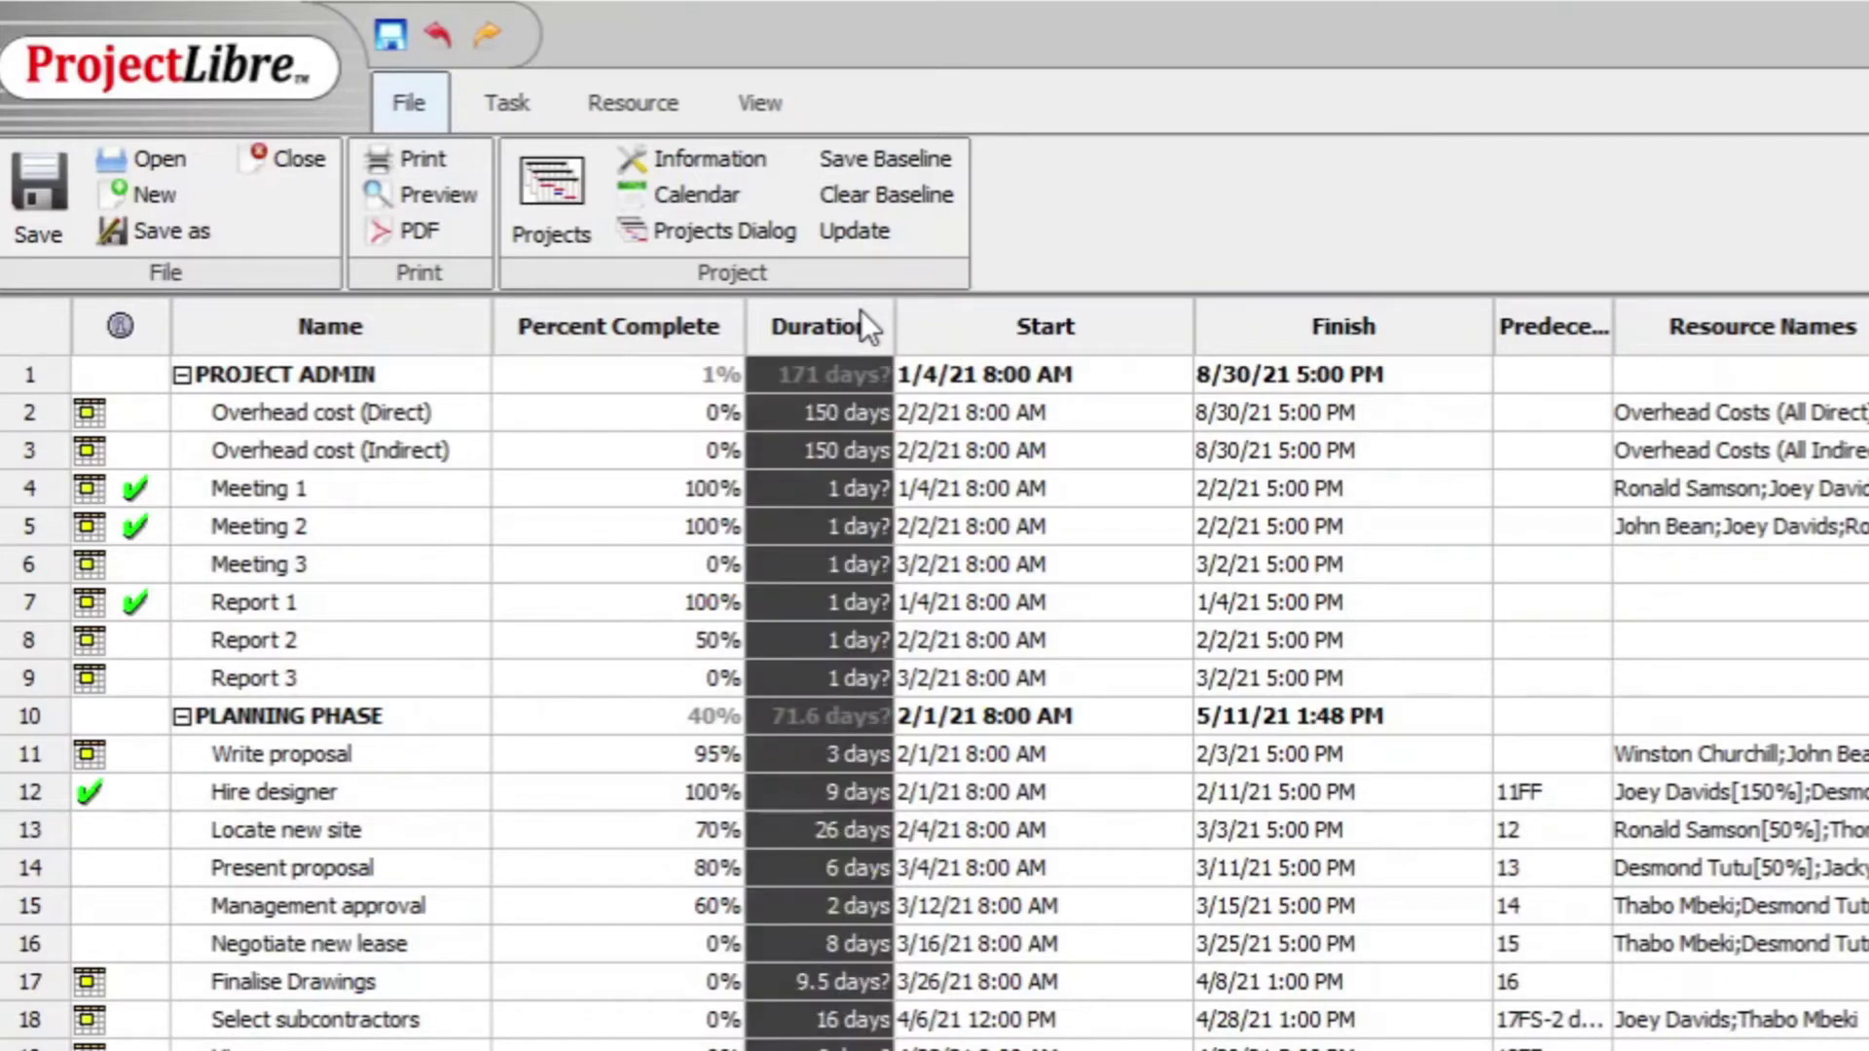
{"action": "key", "text": "Insert"}
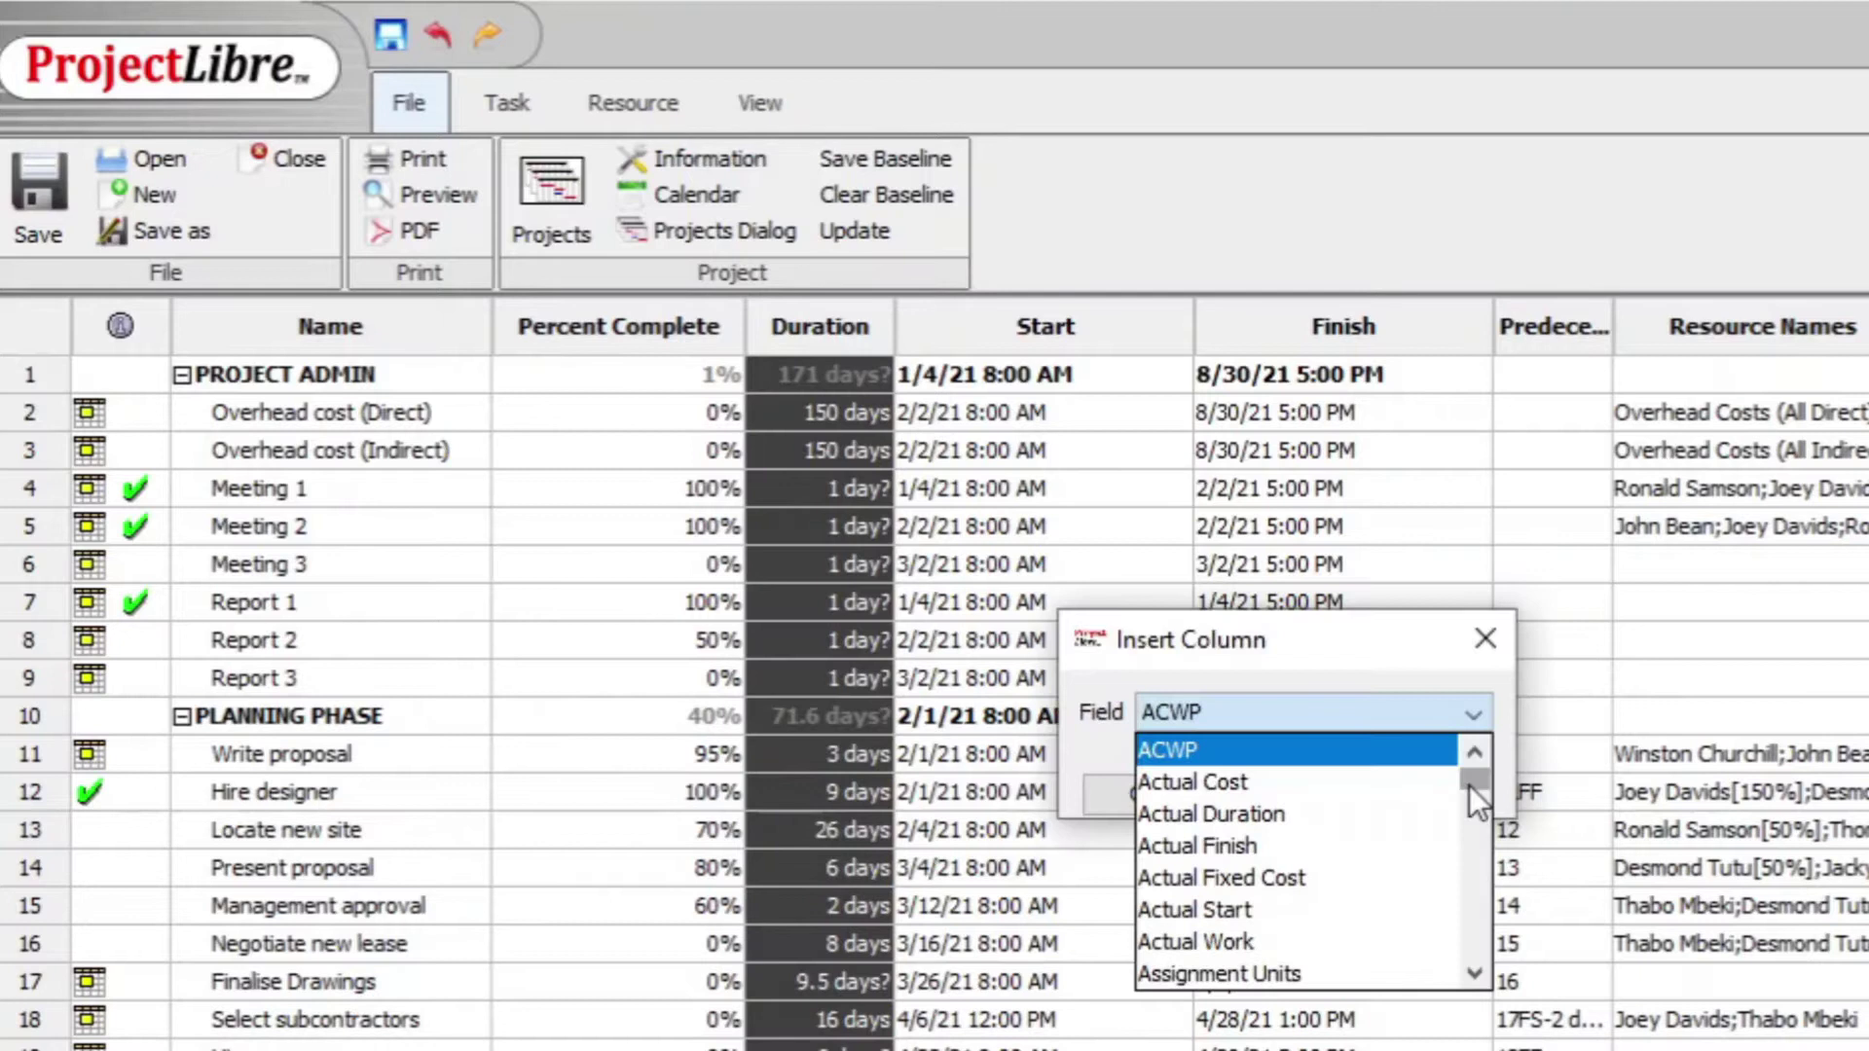
{"action": "left_click", "coordinate": [1240, 847]}
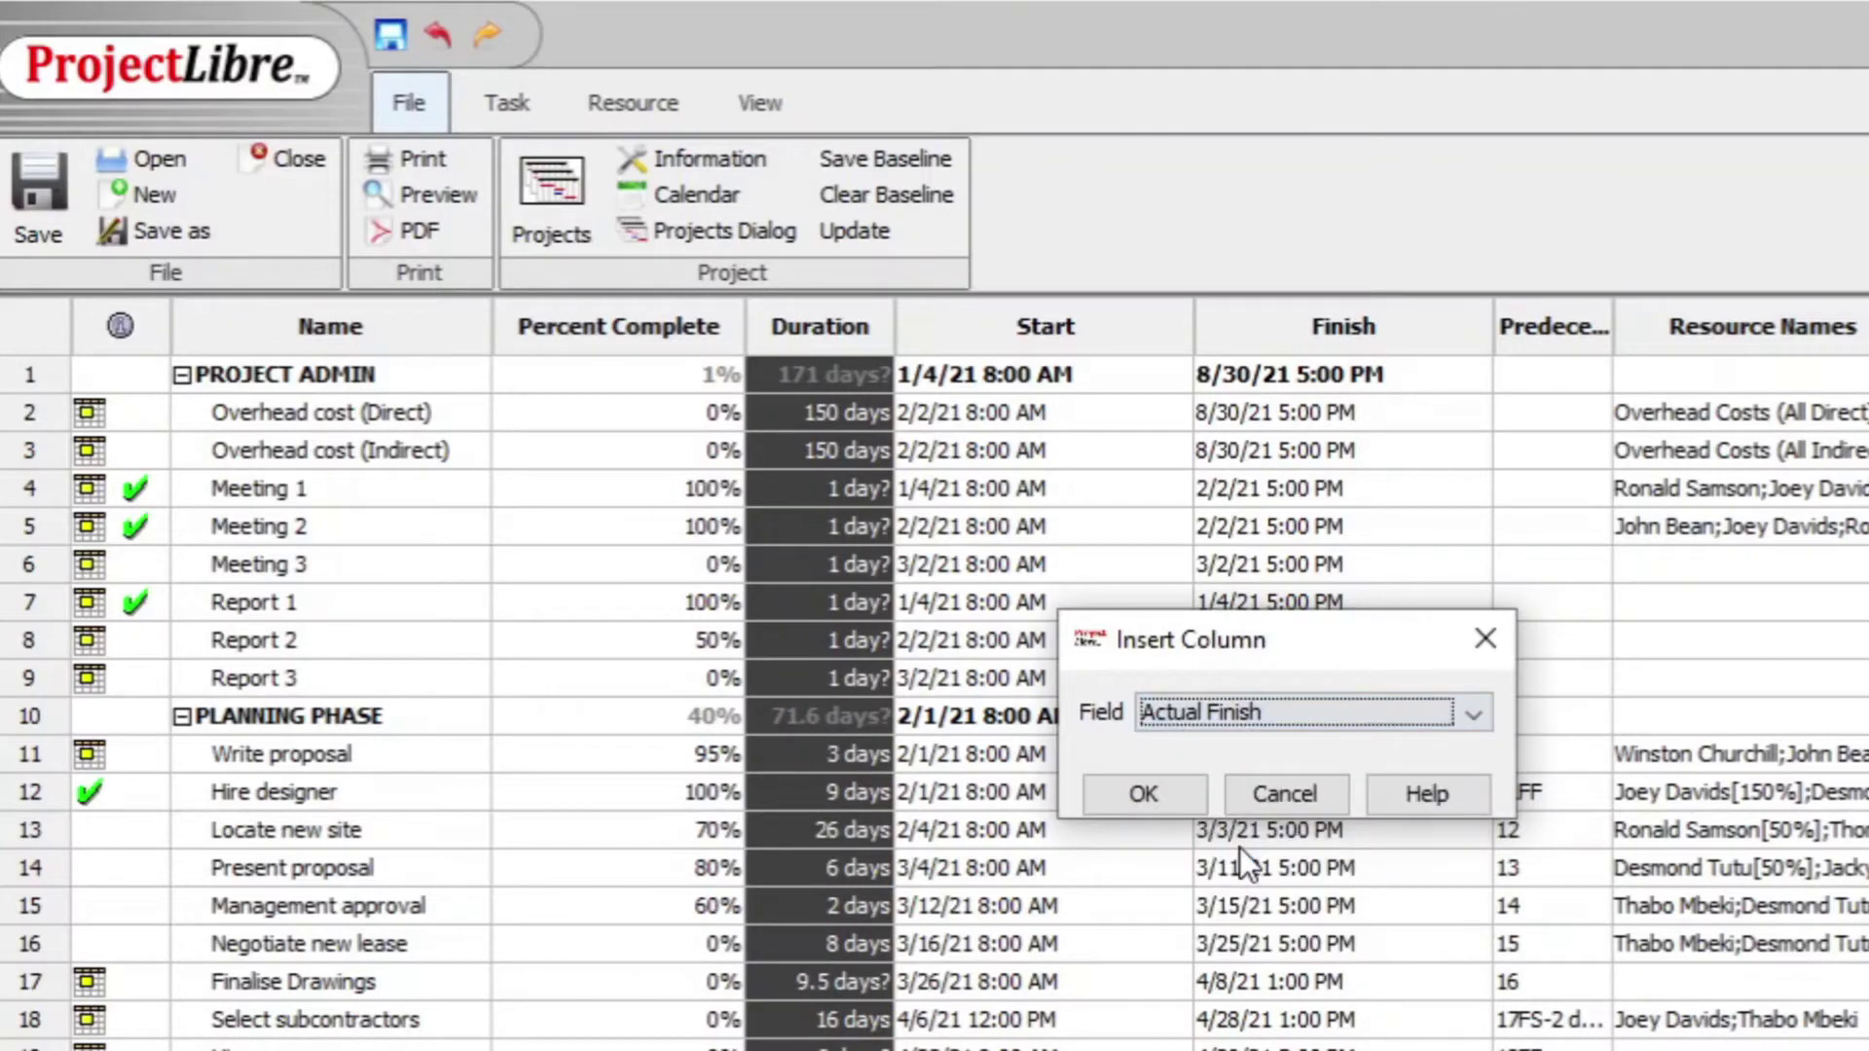
{"action": "left_click", "coordinate": [1172, 793]}
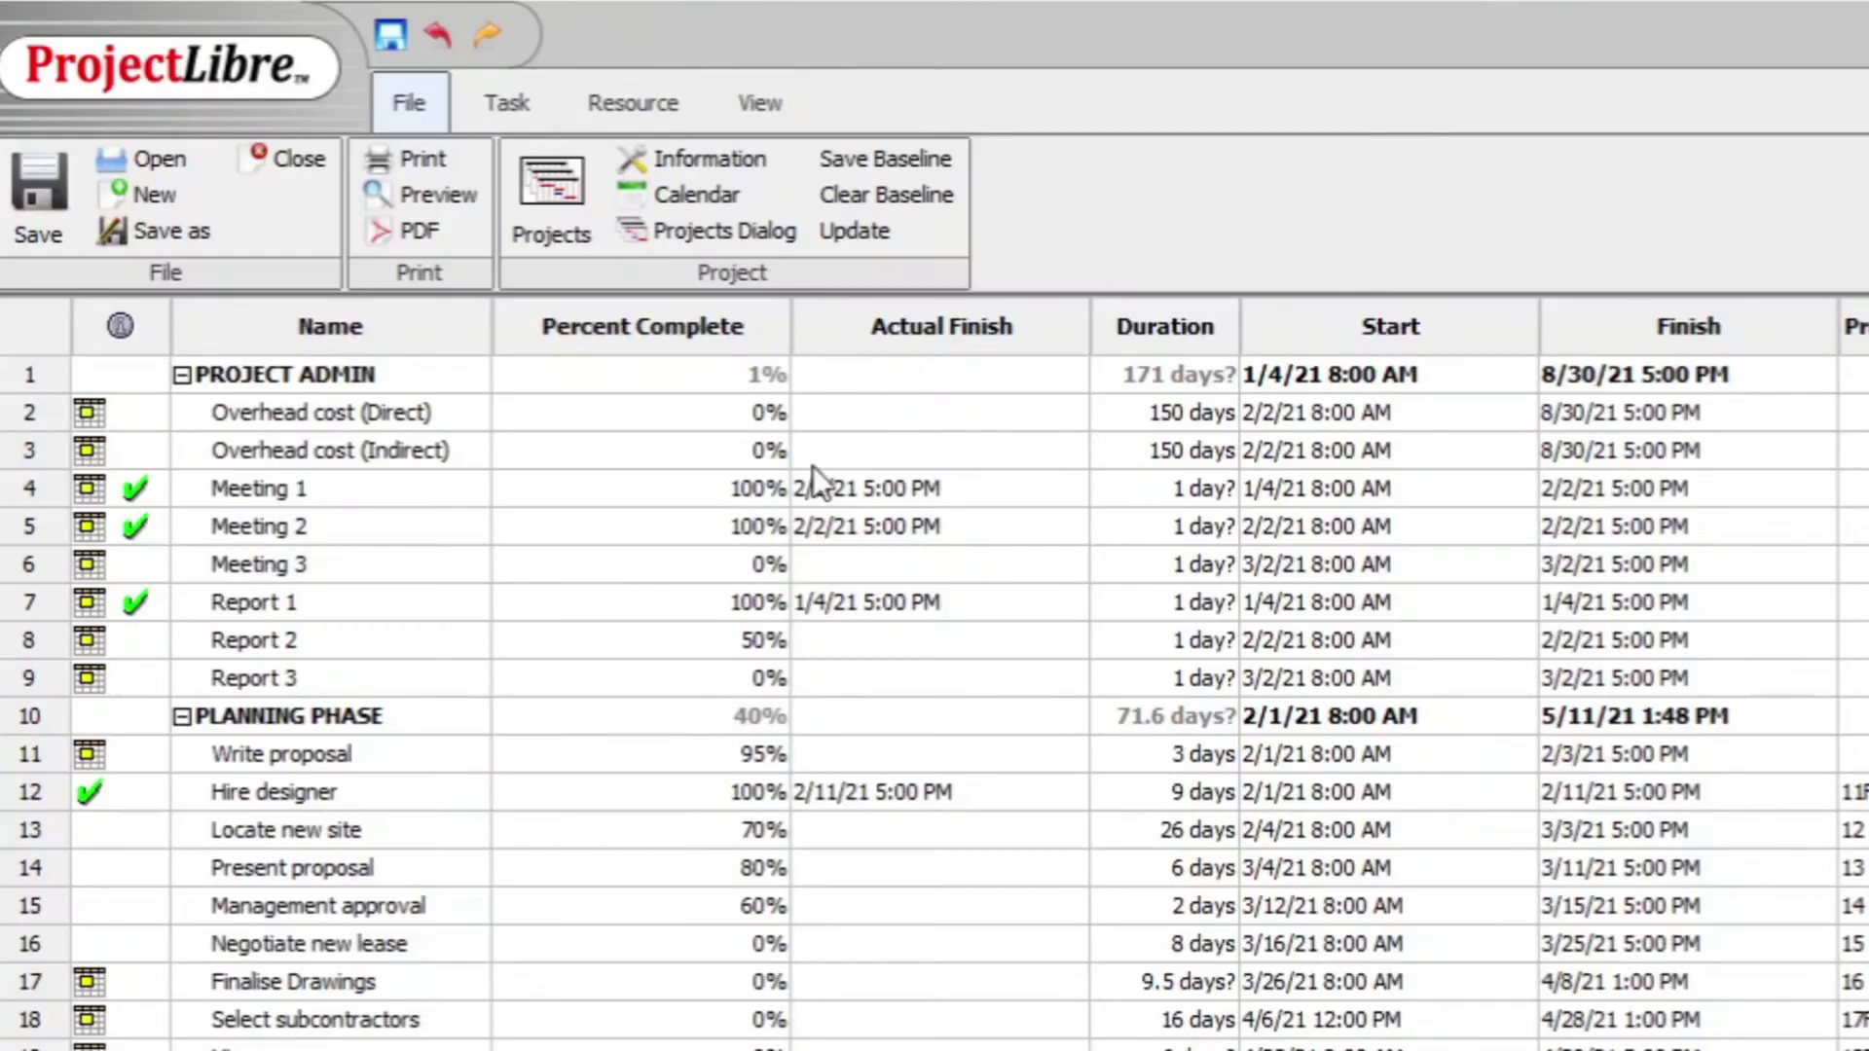
Reset Meeting 1, Meeting 2, Report 1 and Report 2 to 0% complete
{"action": "double_click", "coordinate": [756, 502]}
{"action": "type", "text": "95"}
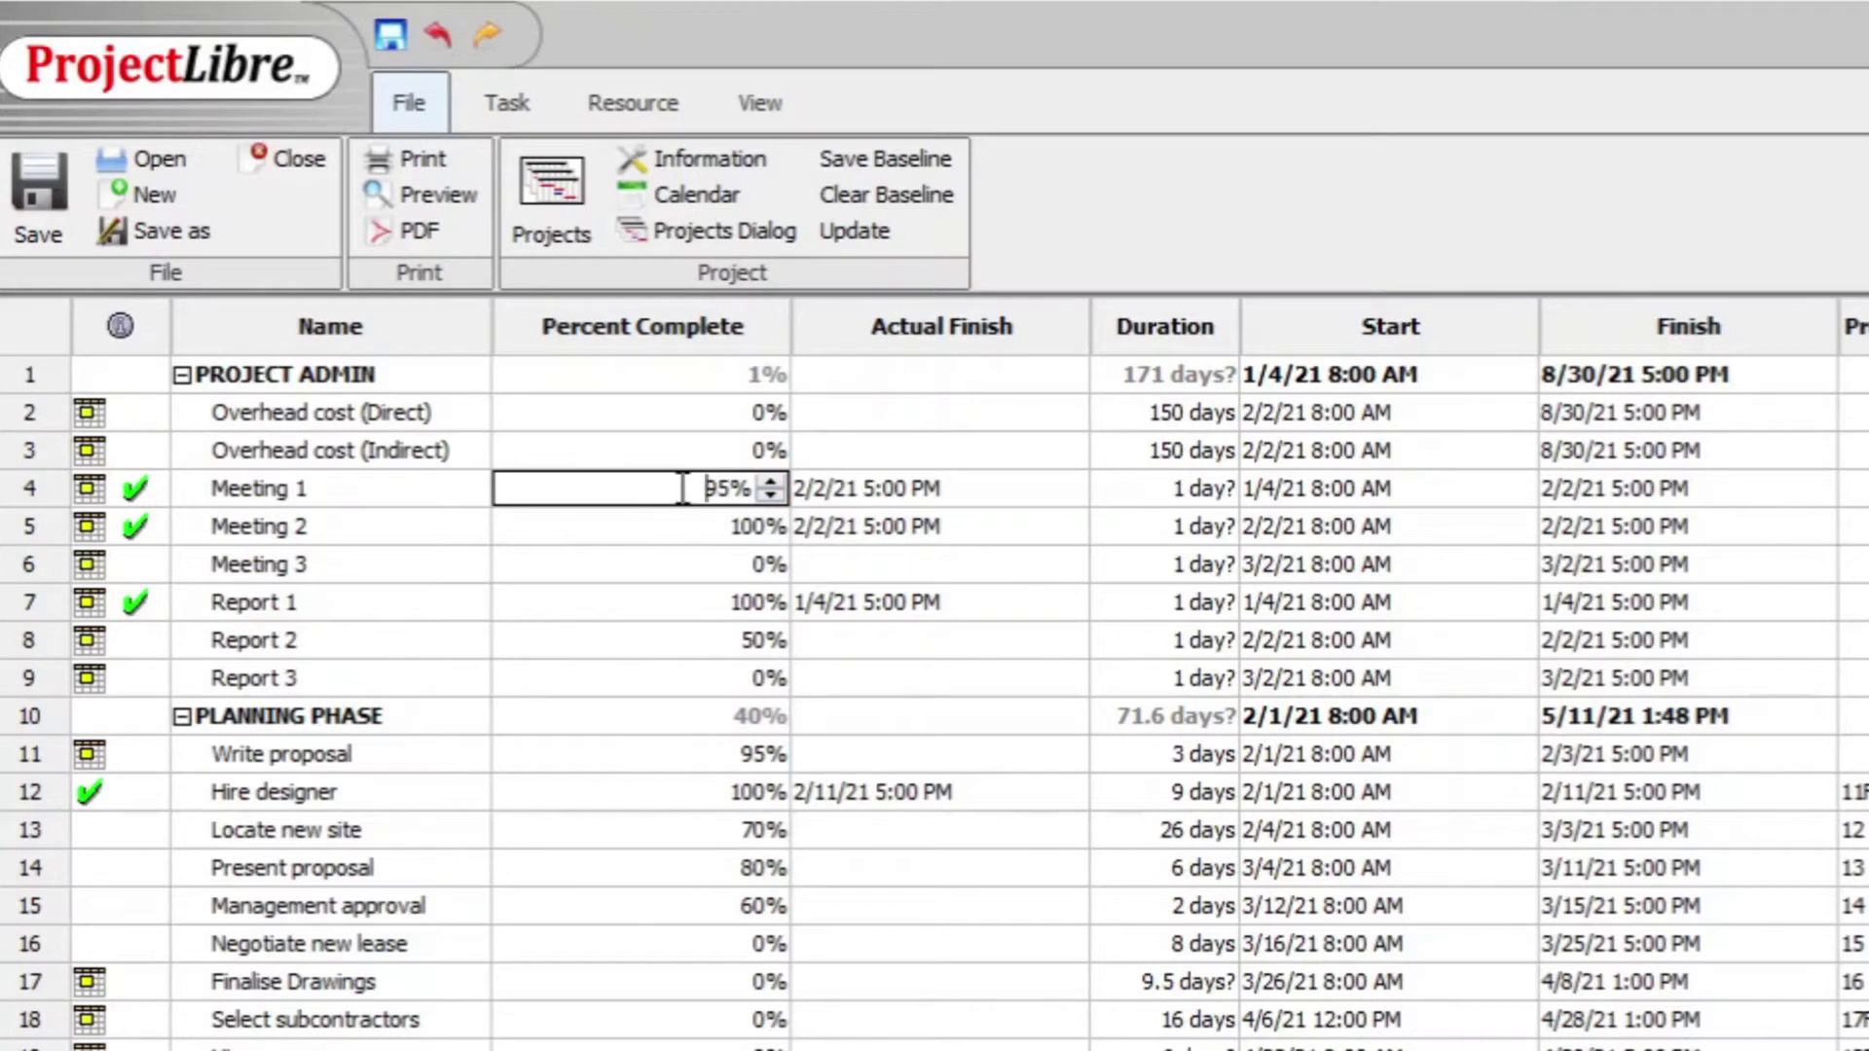
{"action": "left_click_drag", "start_coordinate": [705, 488], "coordinate": [770, 492]}
{"action": "key", "text": "Return"}
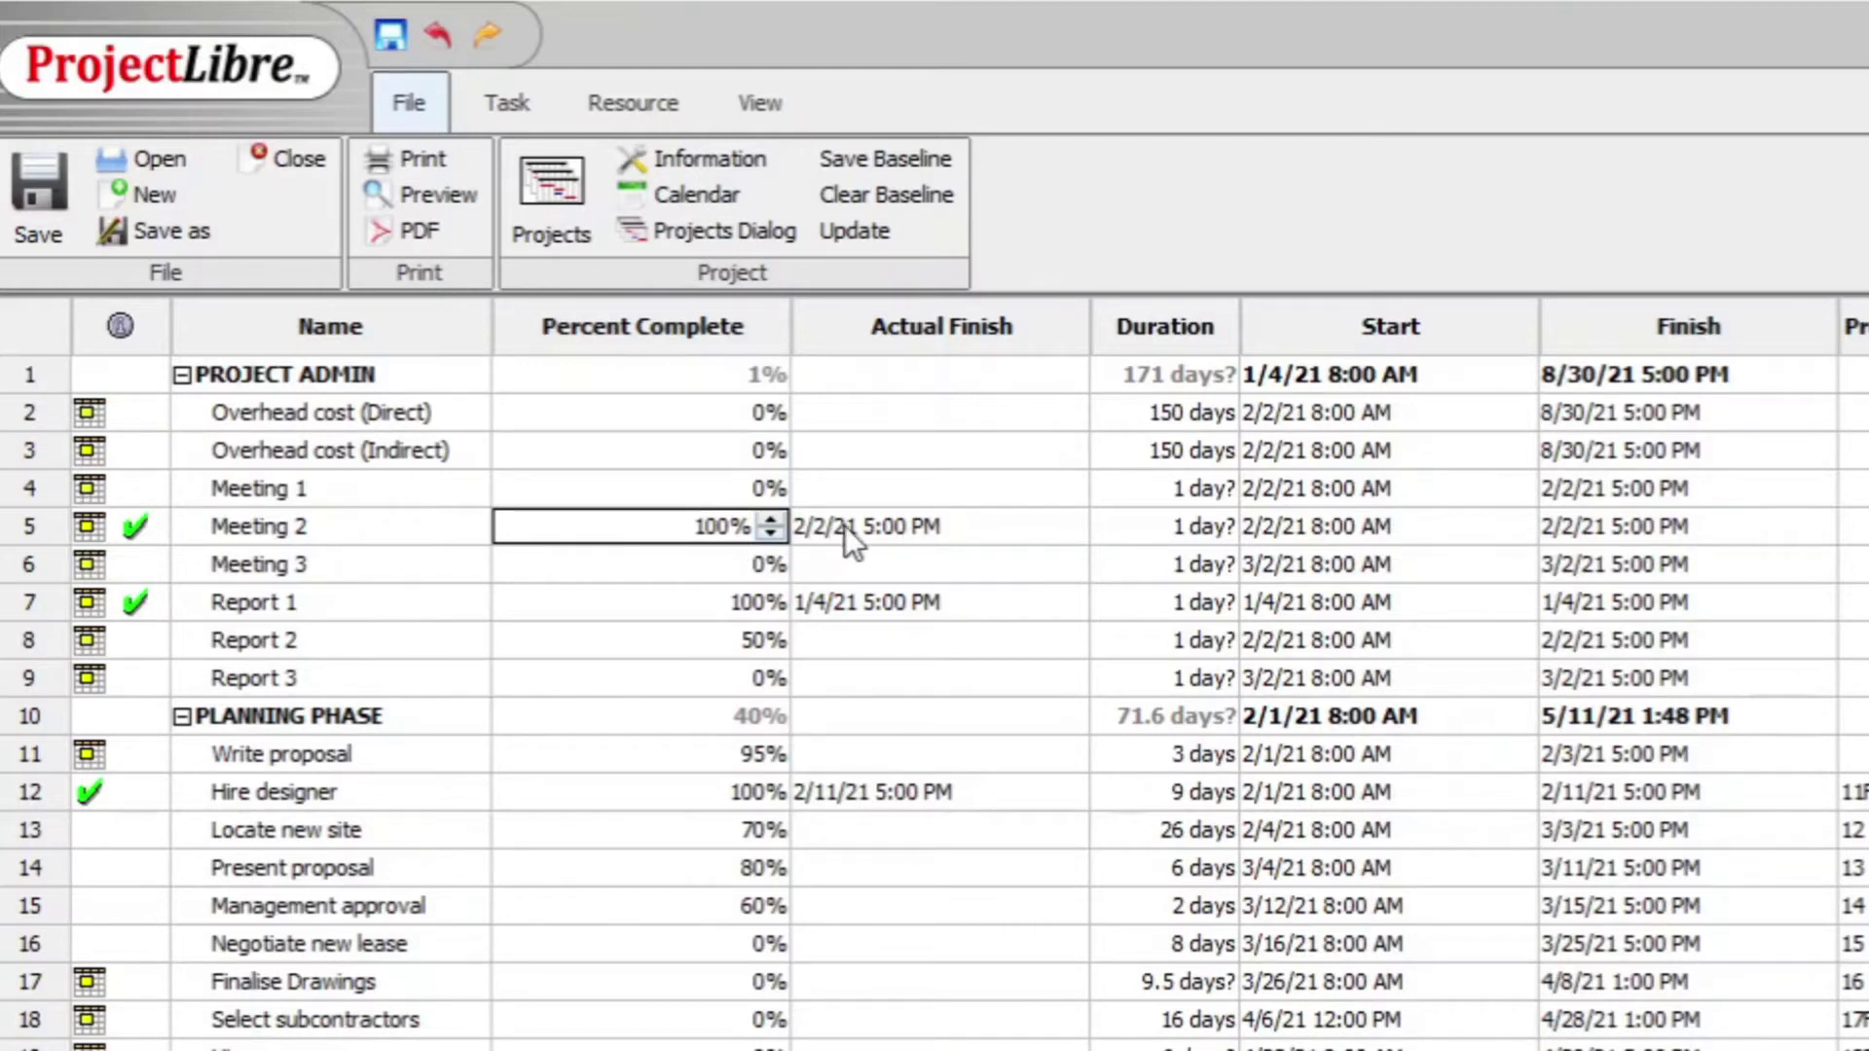
{"action": "double_click", "coordinate": [720, 545]}
{"action": "type", "text": "0"}
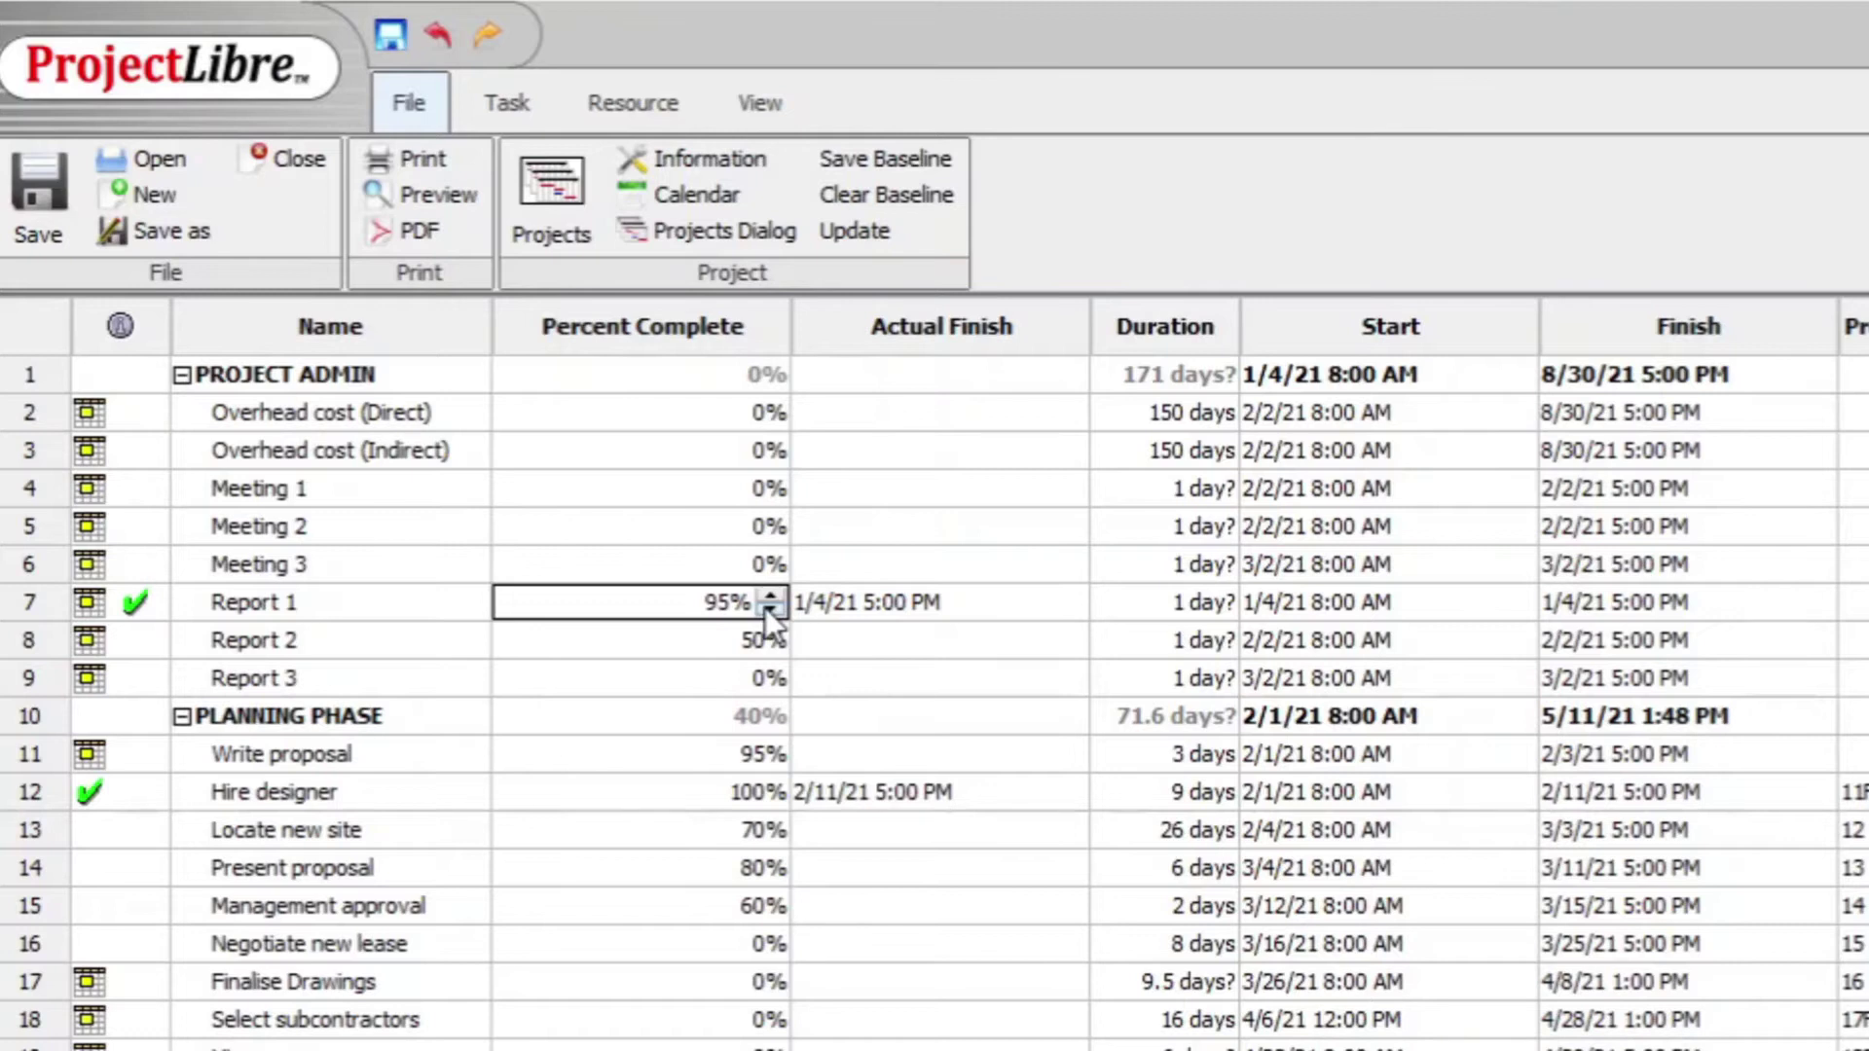
{"action": "type", "text": "0"}
{"action": "left_click_drag", "start_coordinate": [634, 592], "coordinate": [752, 606]}
{"action": "type", "text": "0"}
{"action": "left_click", "coordinate": [751, 643]}
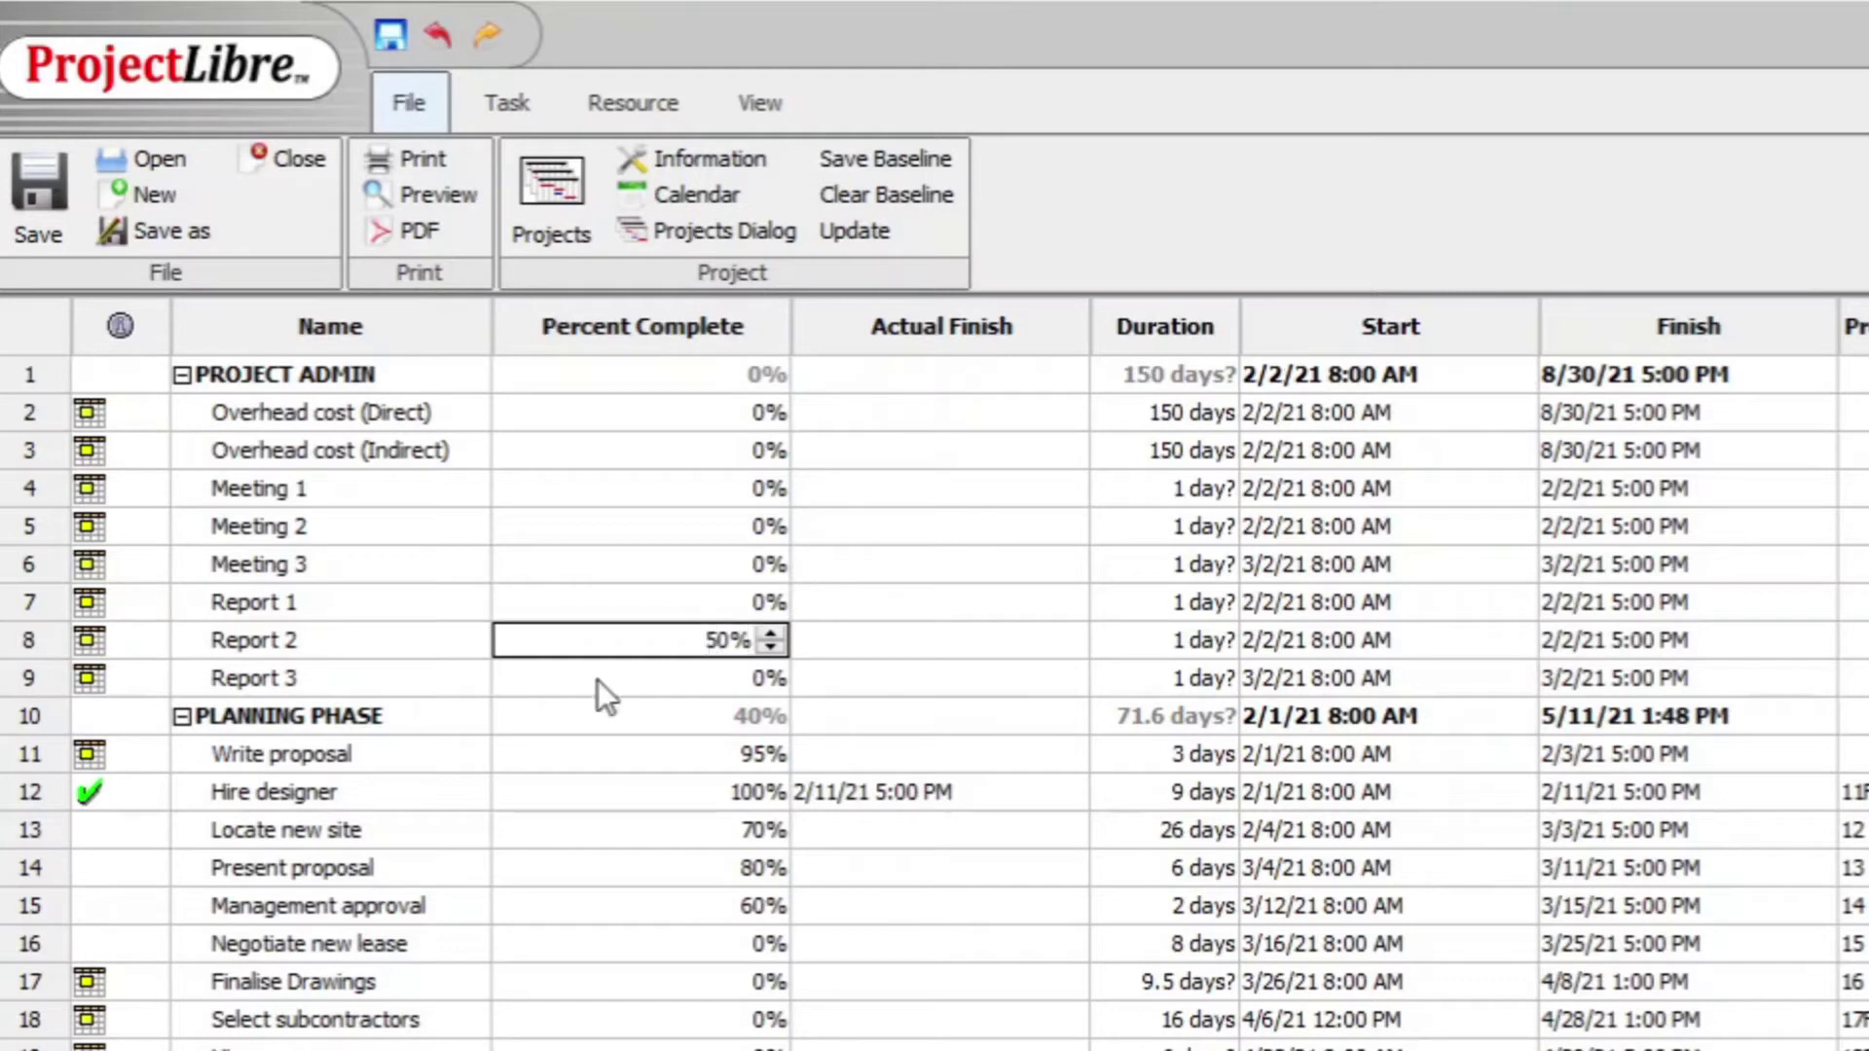
{"action": "type", "text": "0"}
Reset Write proposal, Hire designer, Locate new site and Present proposal to 0% complete
{"action": "left_click", "coordinate": [671, 758]}
{"action": "left_click_drag", "start_coordinate": [672, 757], "coordinate": [772, 784]}
{"action": "type", "text": "0"}
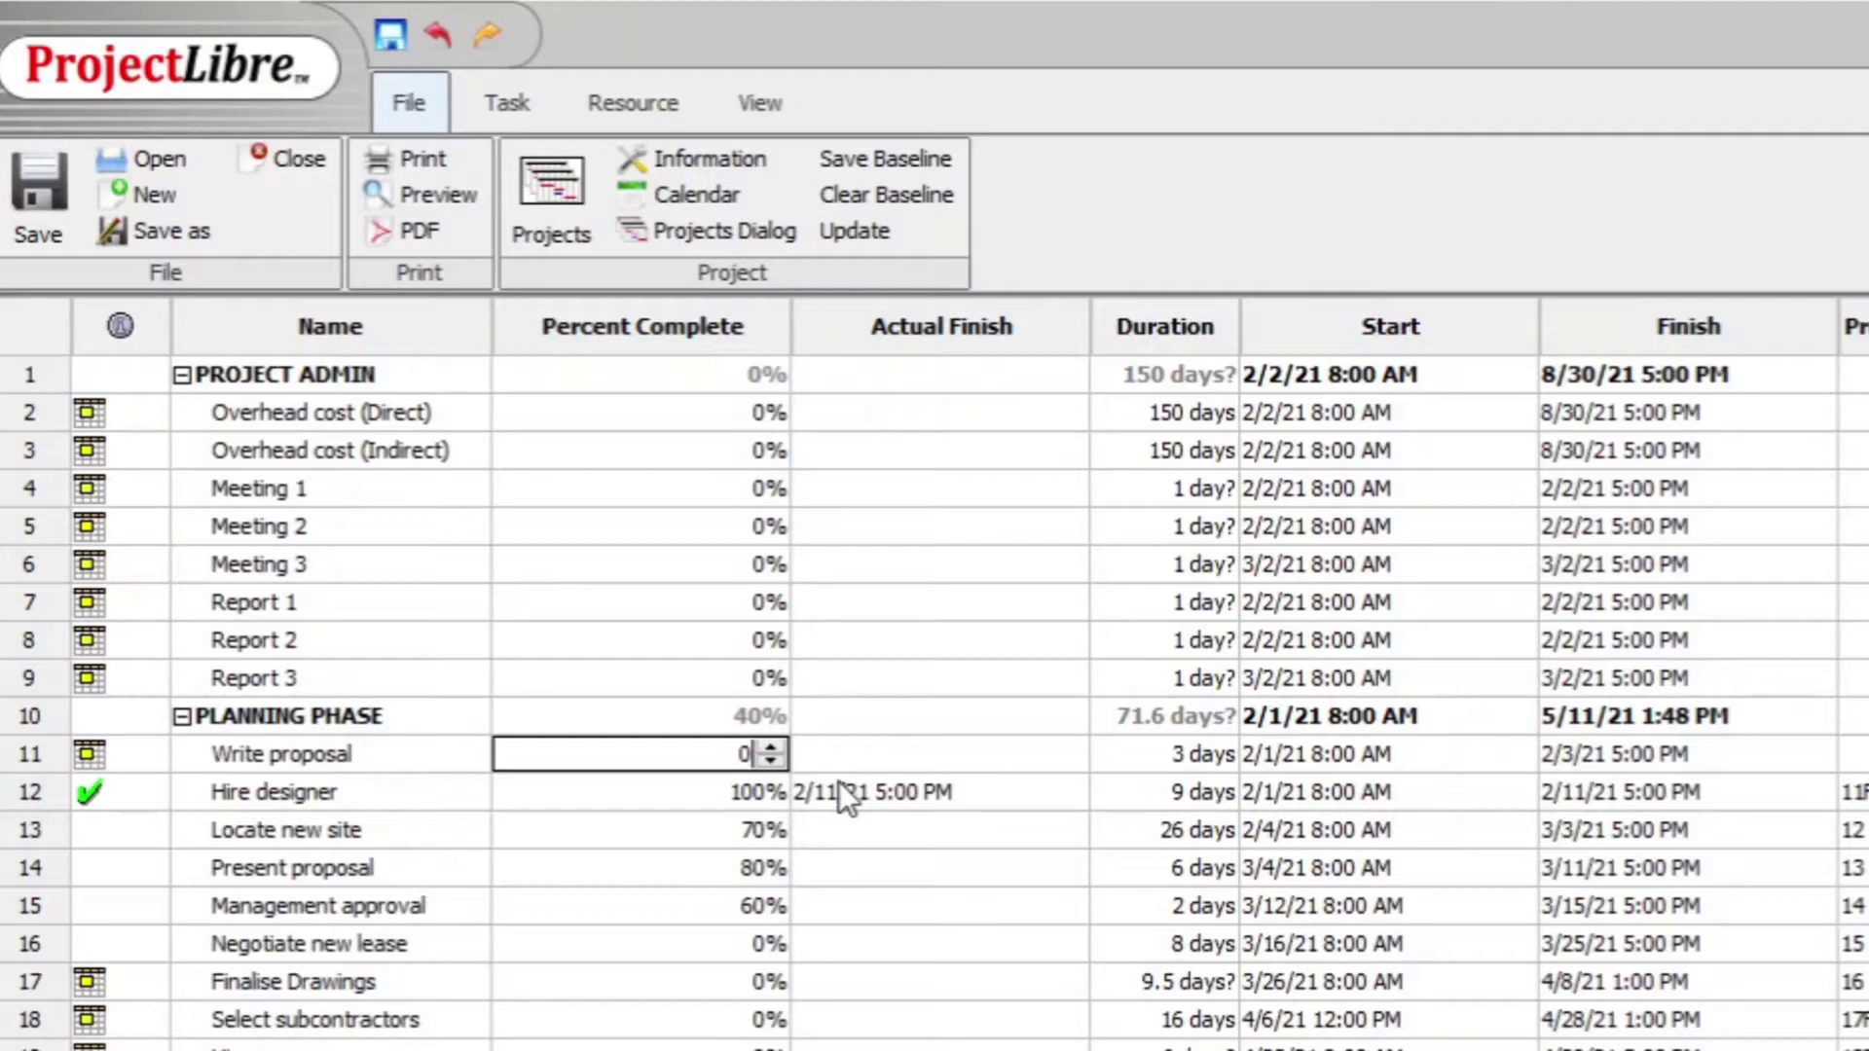
{"action": "left_click", "coordinate": [767, 793]}
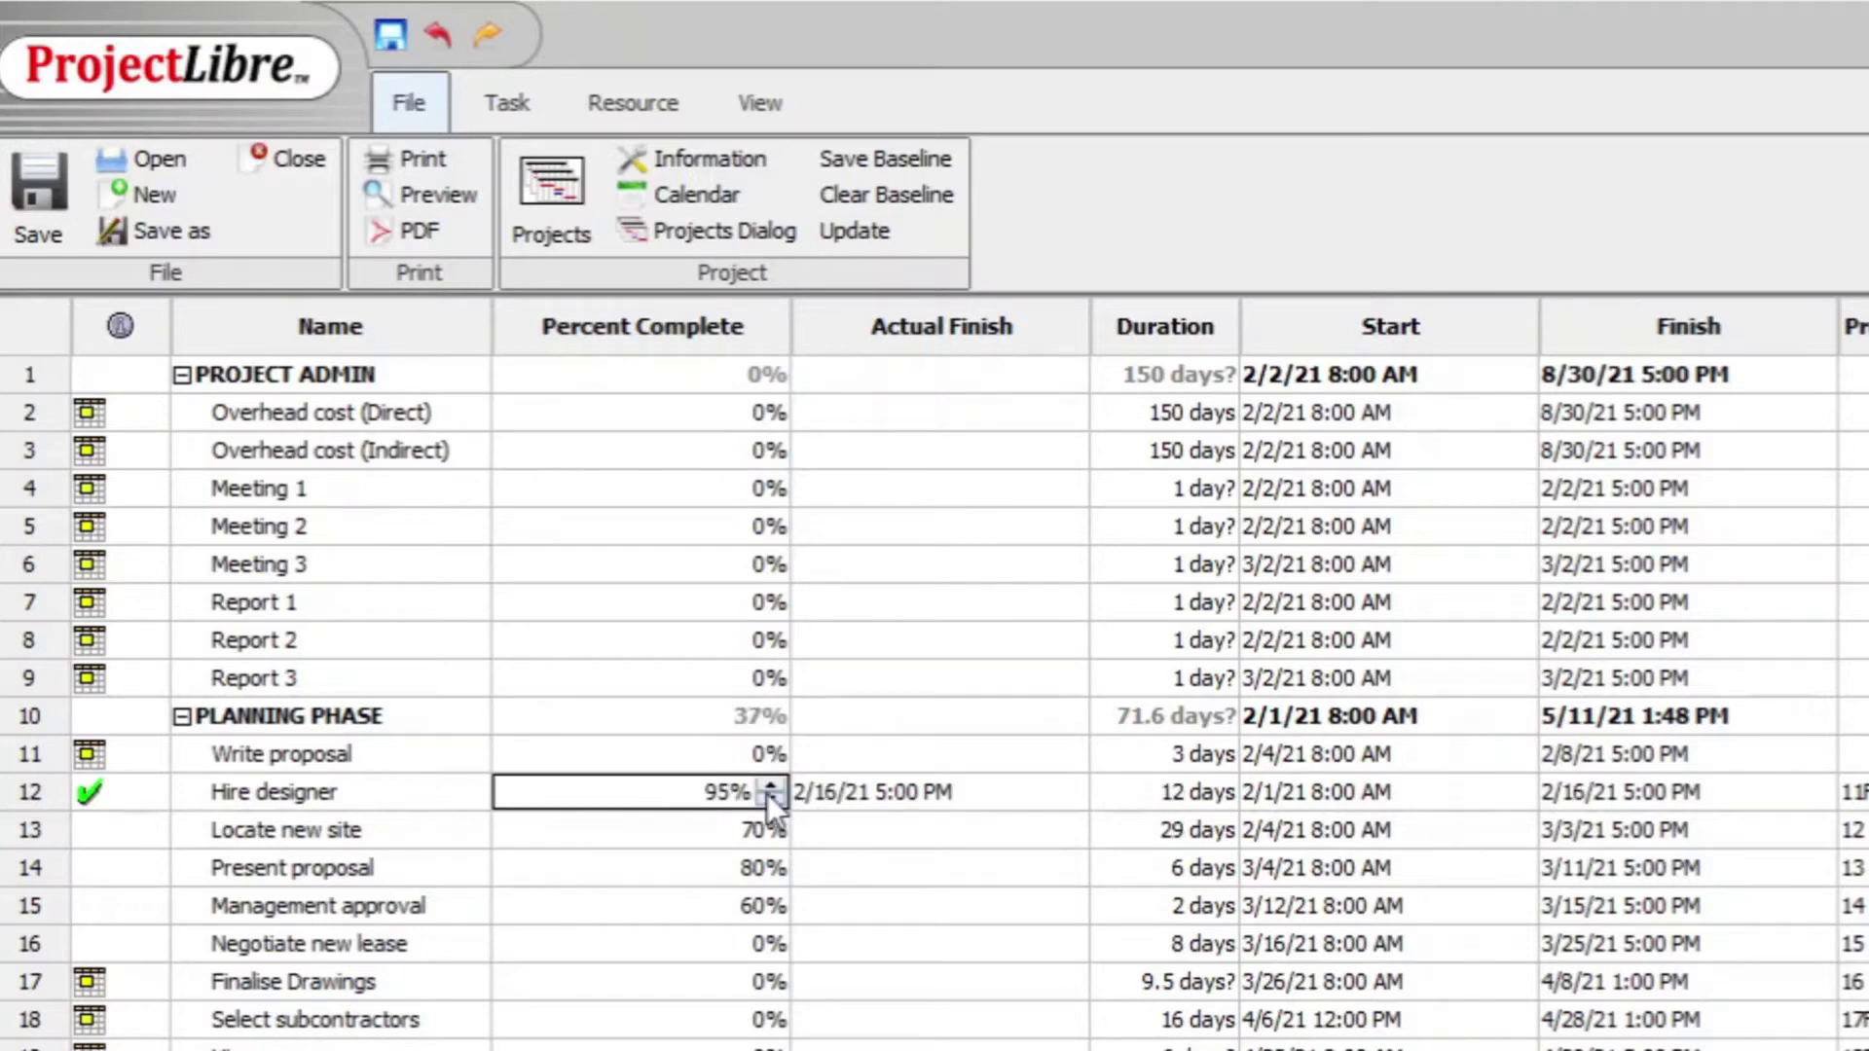
{"action": "left_click_drag", "start_coordinate": [704, 791], "coordinate": [769, 794]}
{"action": "left_click", "coordinate": [762, 822]}
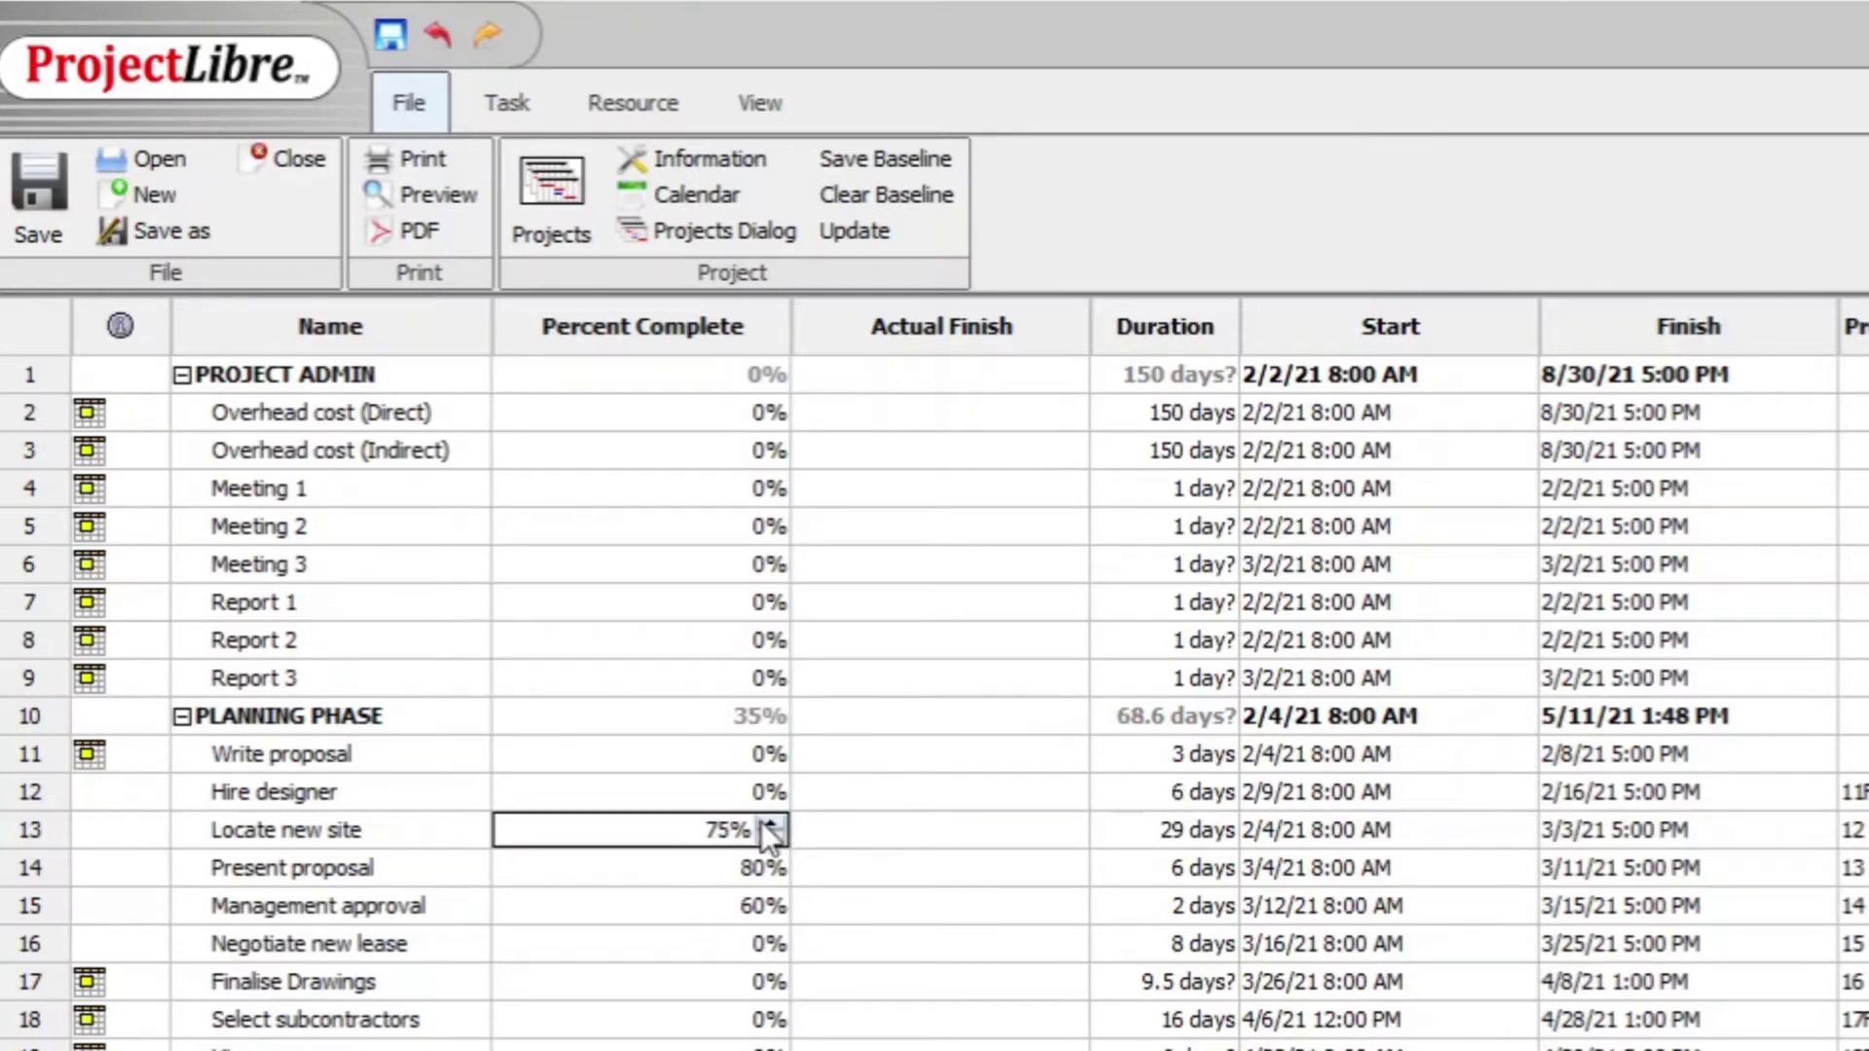
{"action": "left_click_drag", "start_coordinate": [707, 827], "coordinate": [791, 845]}
{"action": "type", "text": "0"}
{"action": "left_click", "coordinate": [744, 869]}
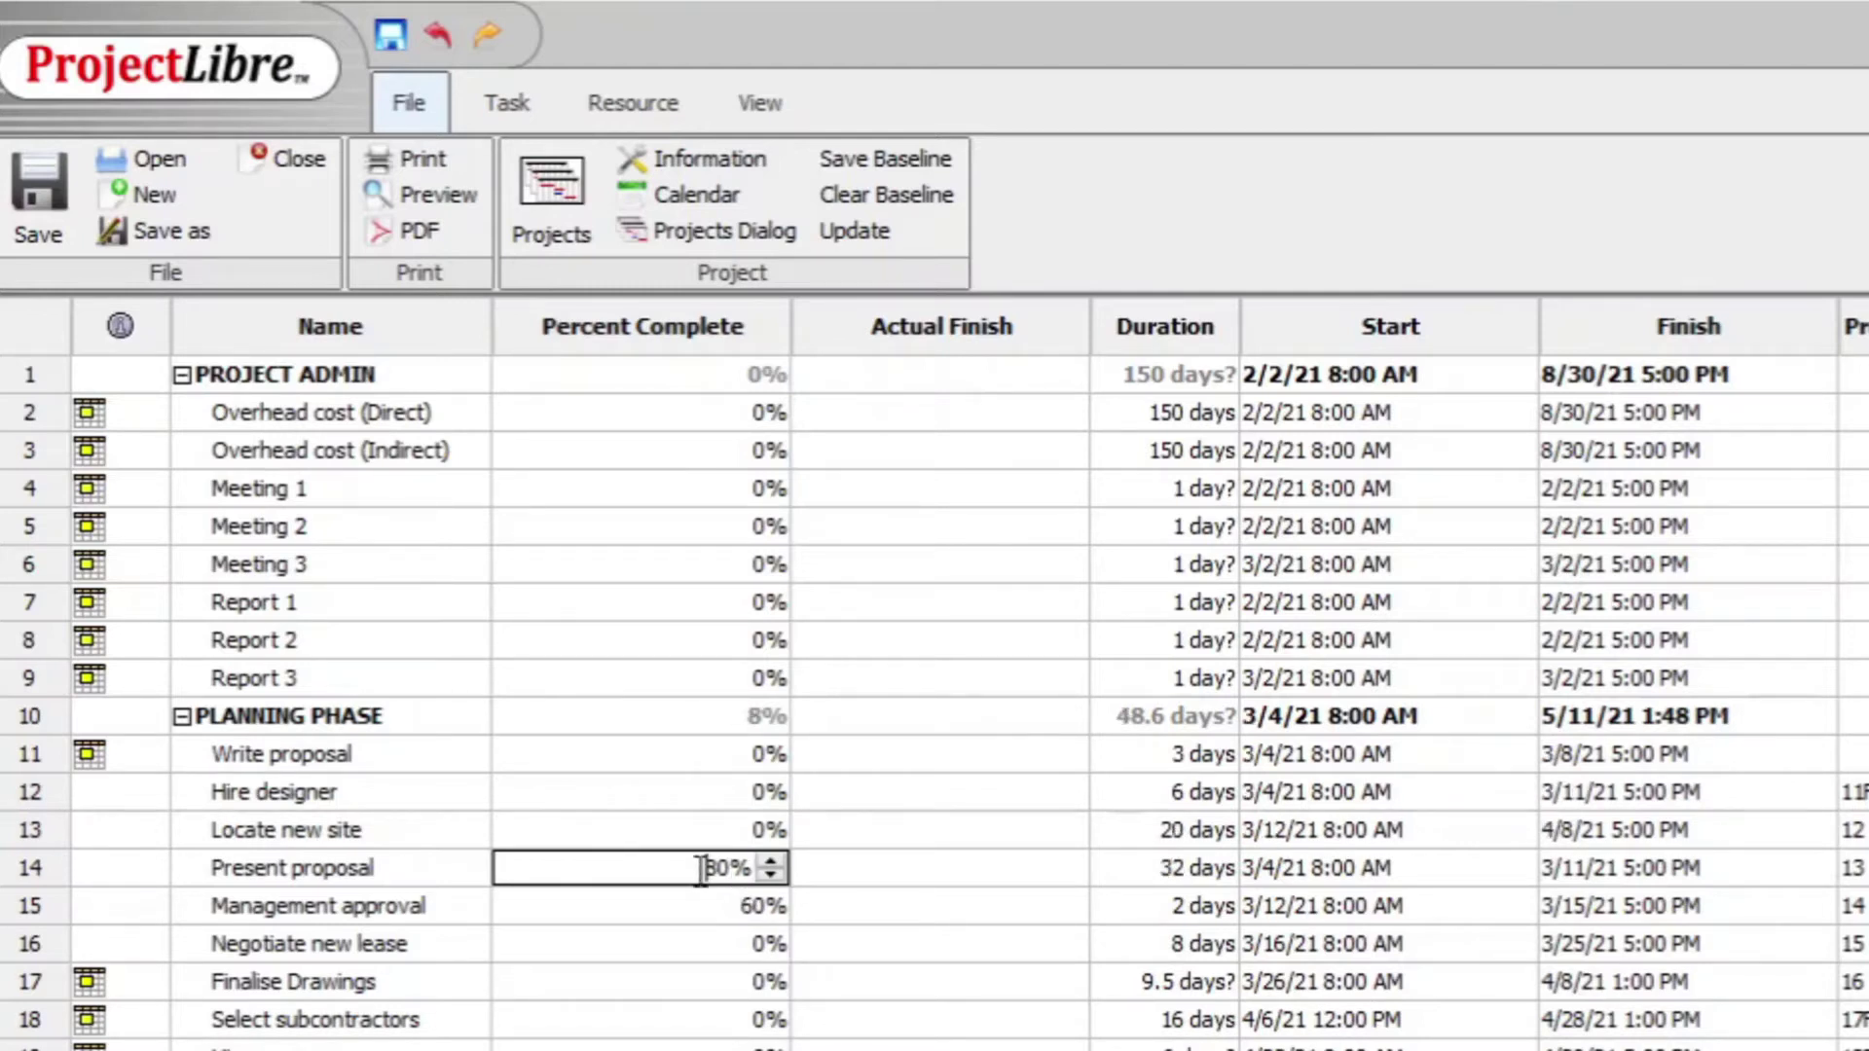
{"action": "left_click_drag", "start_coordinate": [699, 869], "coordinate": [752, 863]}
{"action": "type", "text": "0"}
{"action": "left_click", "coordinate": [710, 792]}
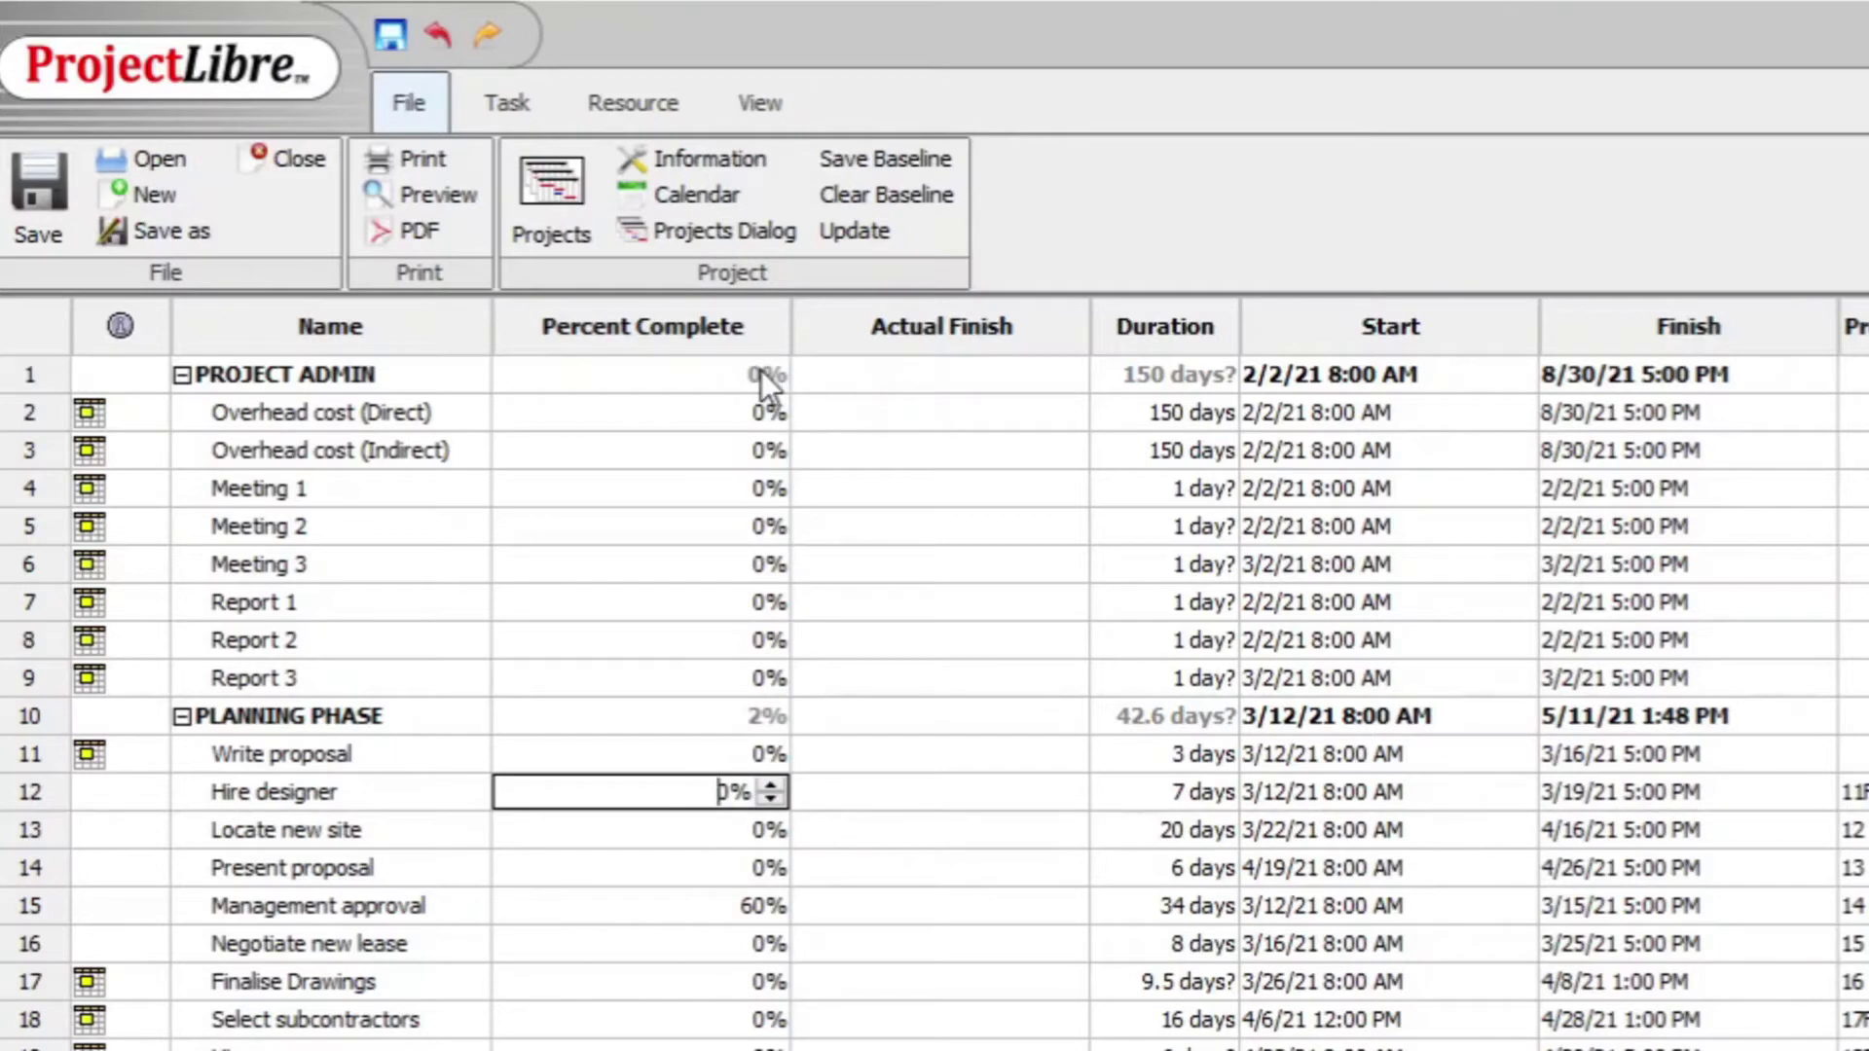
Change Management approval from 60% to 0%, then scroll to confirm every task reads 0%
{"action": "left_click", "coordinate": [740, 919]}
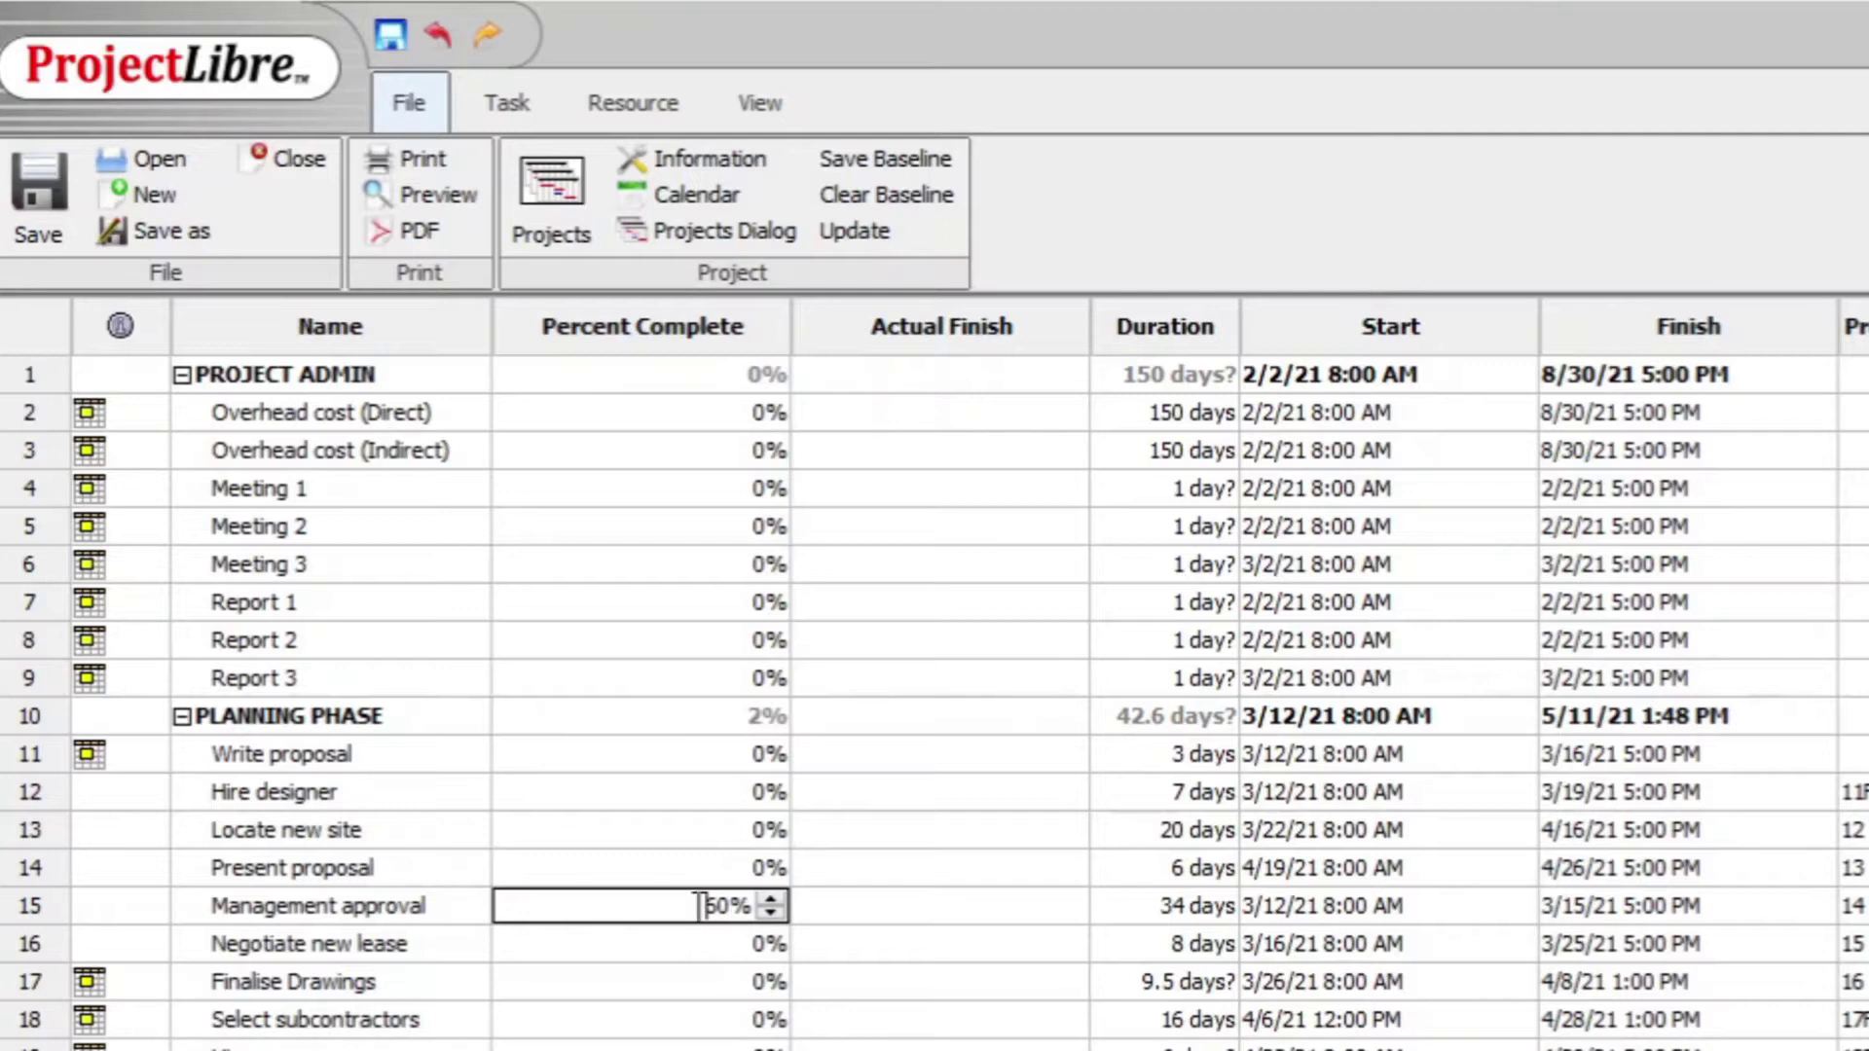
{"action": "key", "text": "shift+End"}
{"action": "type", "text": "0"}
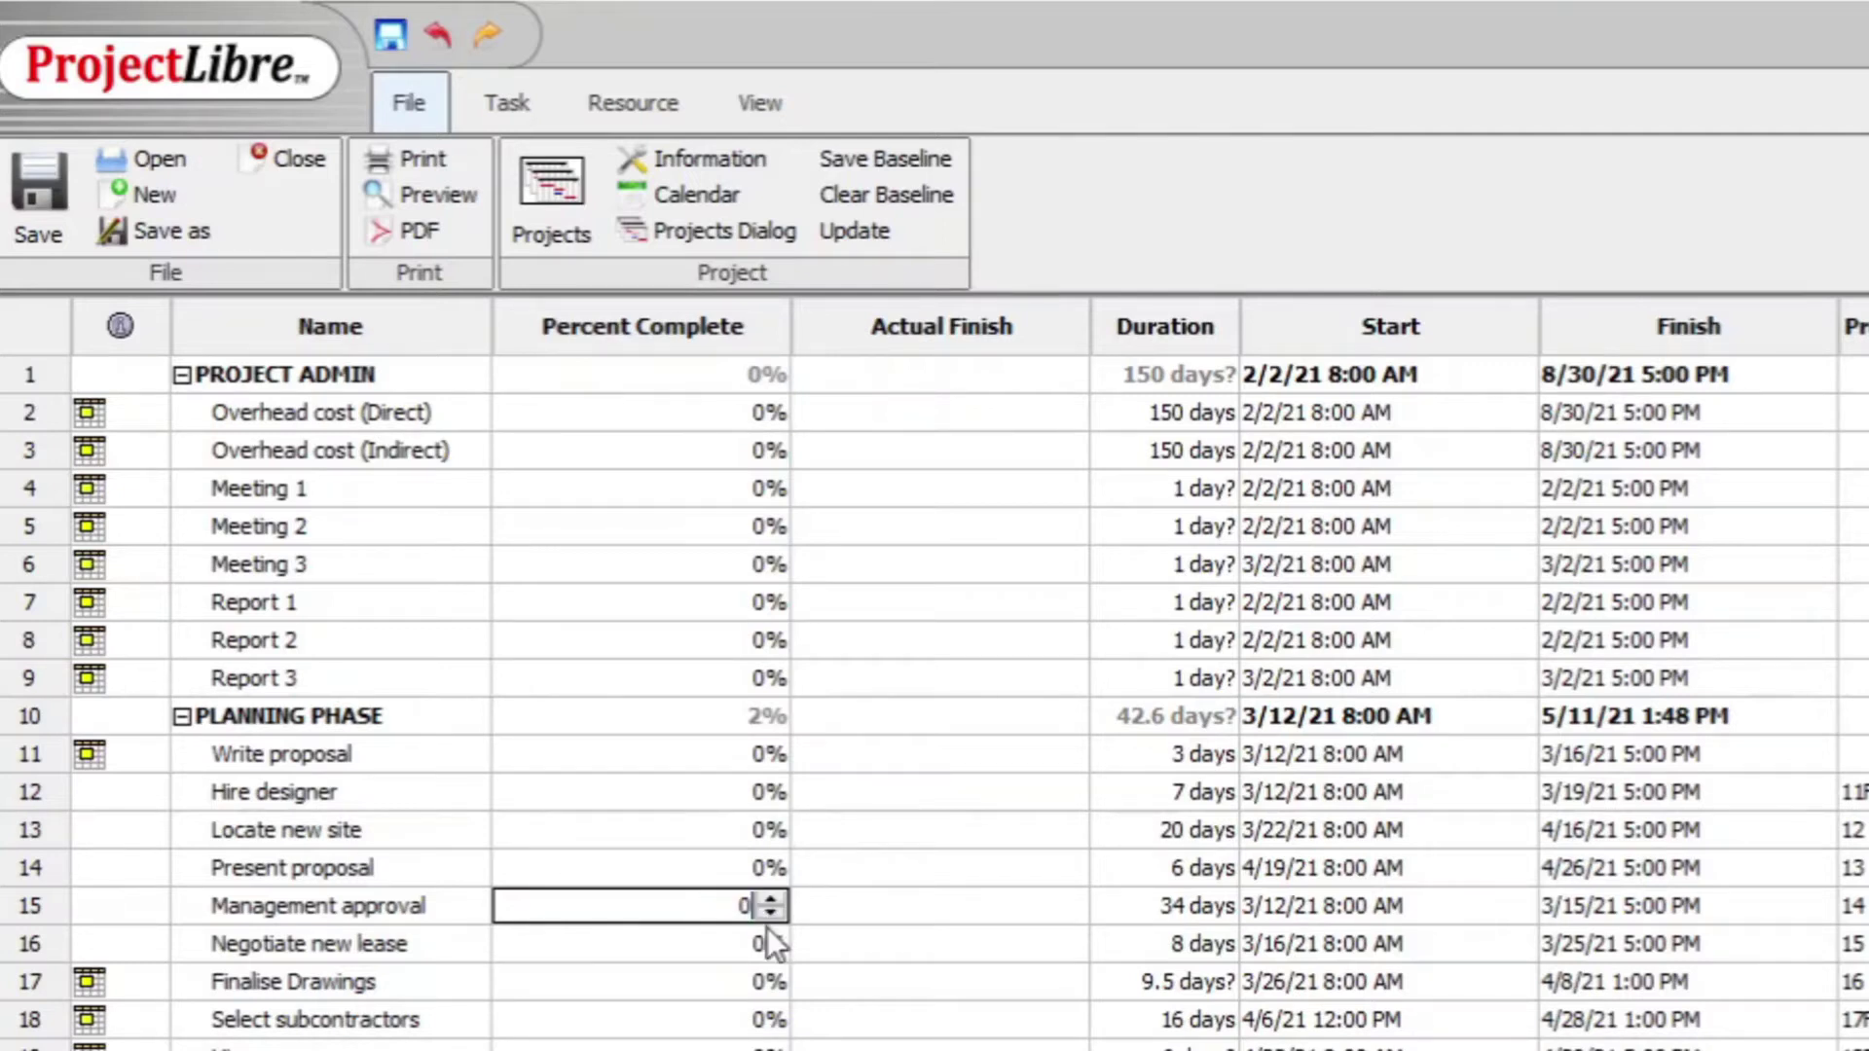
{"action": "key", "text": "Return"}
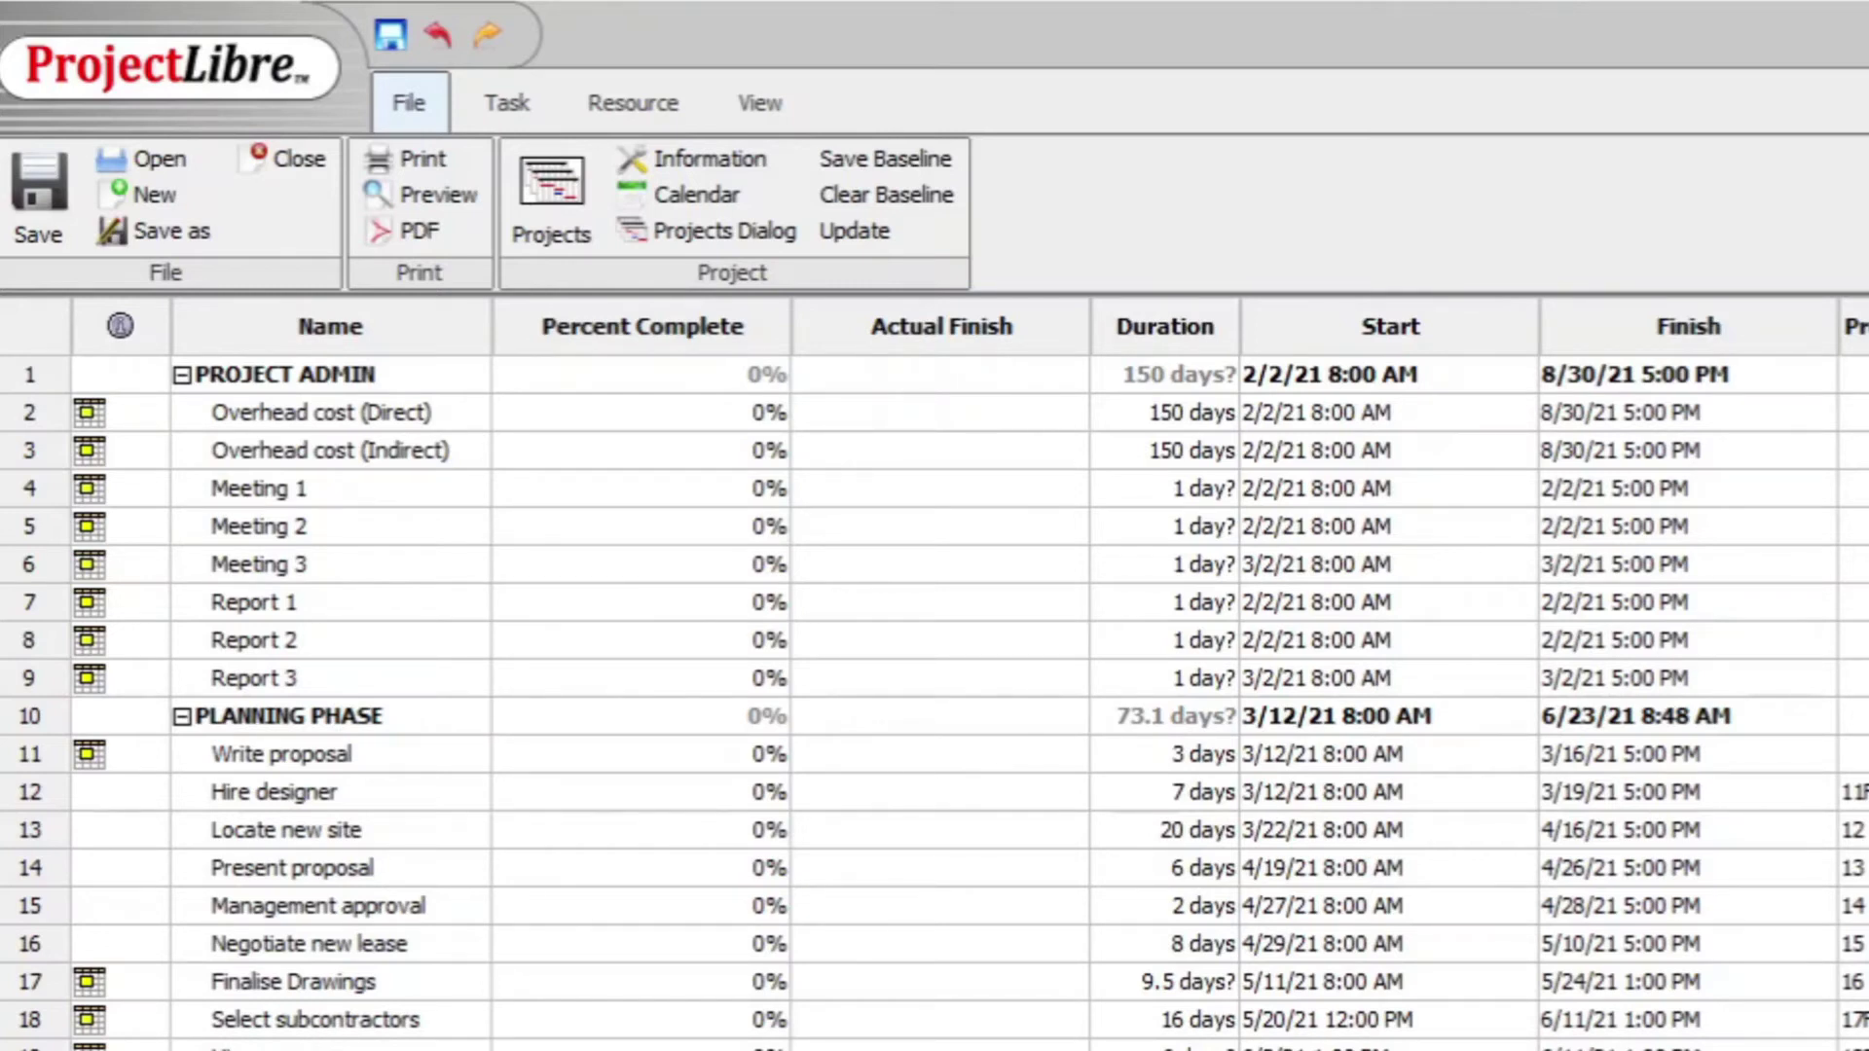
{"action": "scroll", "coordinate": [934, 701], "scroll_direction": "down", "scroll_amount": 11}
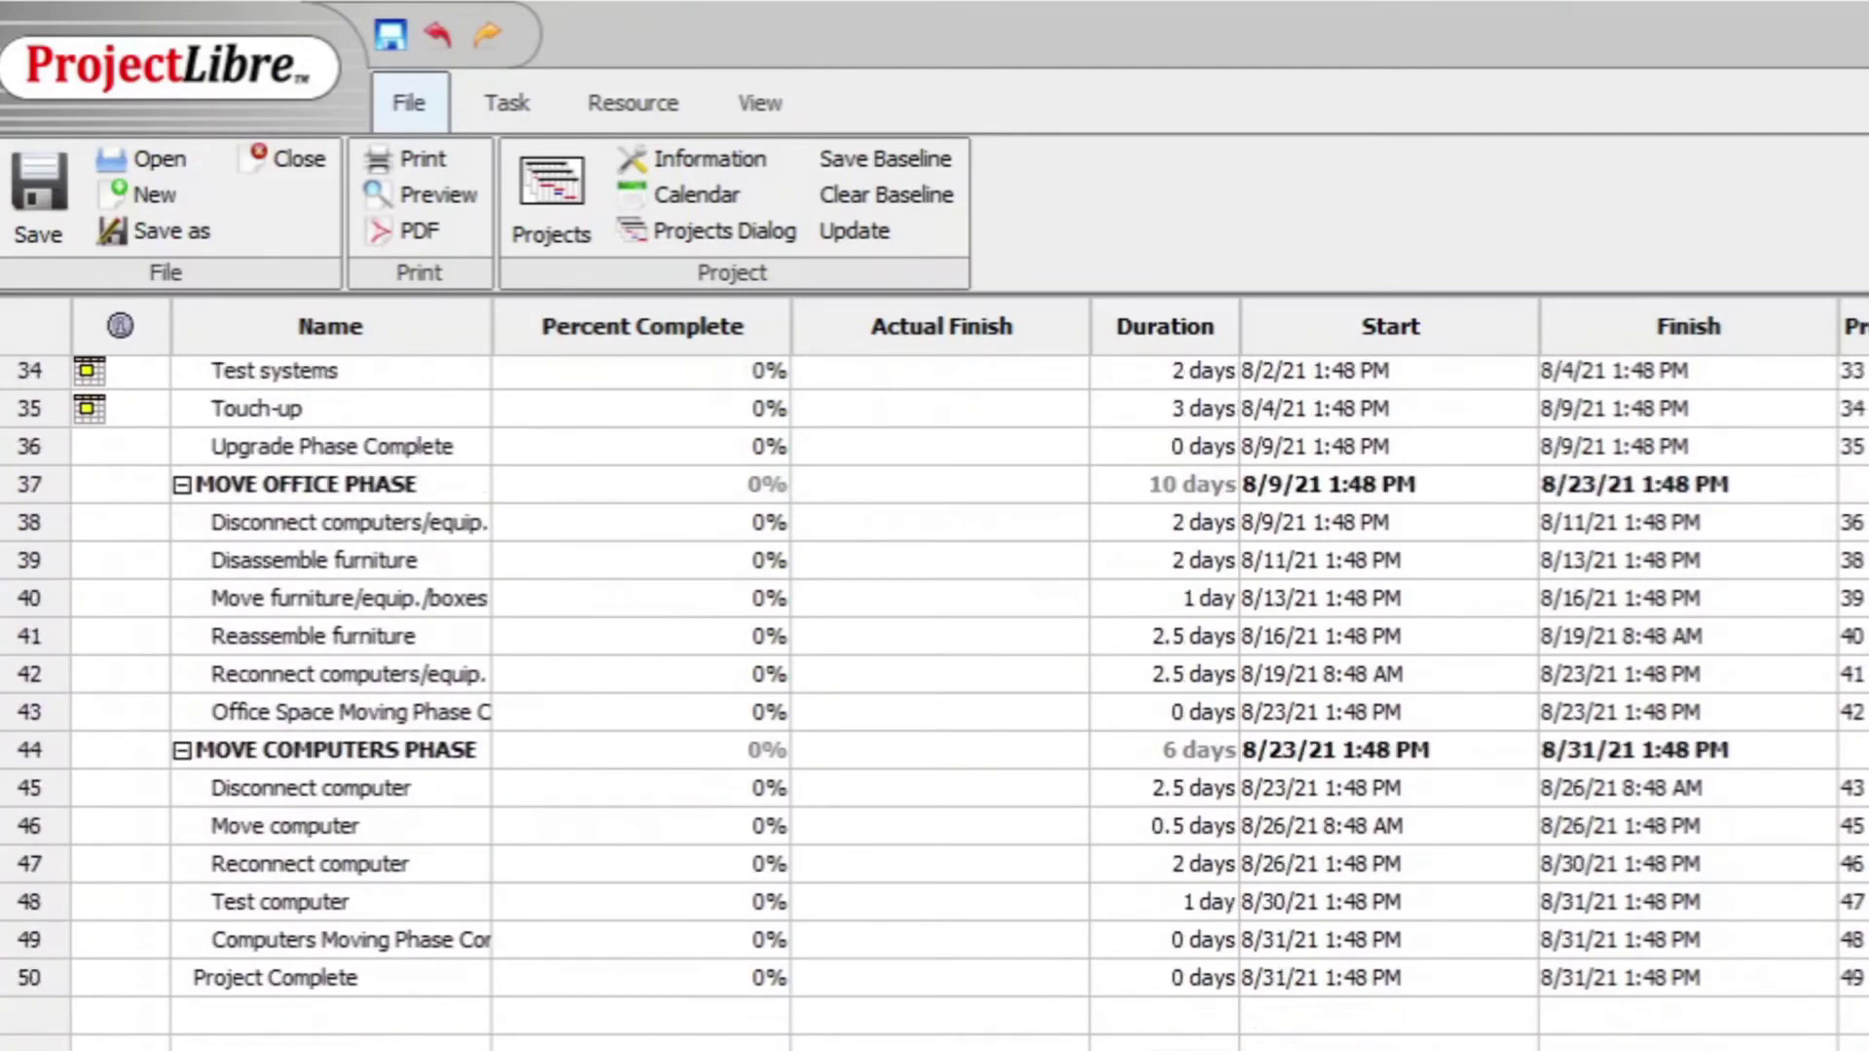
{"action": "scroll", "coordinate": [935, 701], "scroll_direction": "down", "scroll_amount": 1}
From the top of the task list, save Baseline for the Entire Project
{"action": "left_click", "coordinate": [331, 978]}
{"action": "key", "text": "ctrl+Home"}
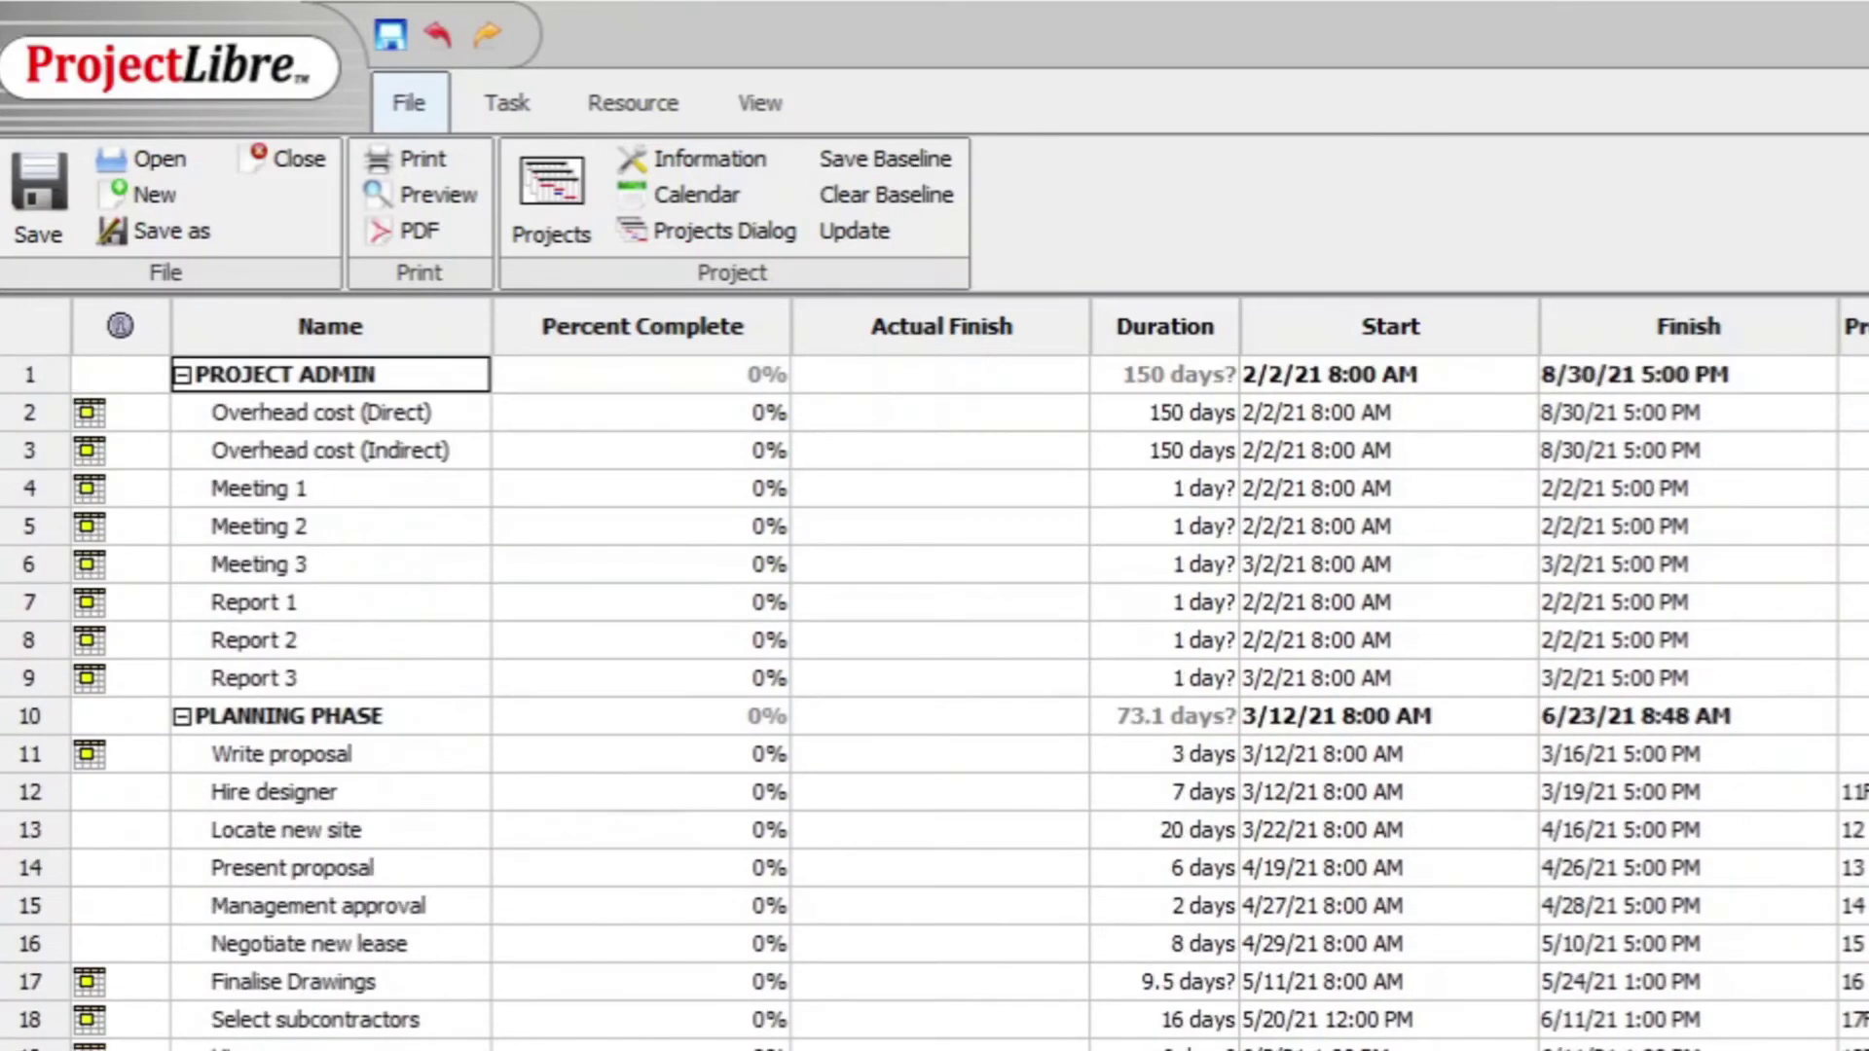
{"action": "left_click", "coordinate": [860, 173]}
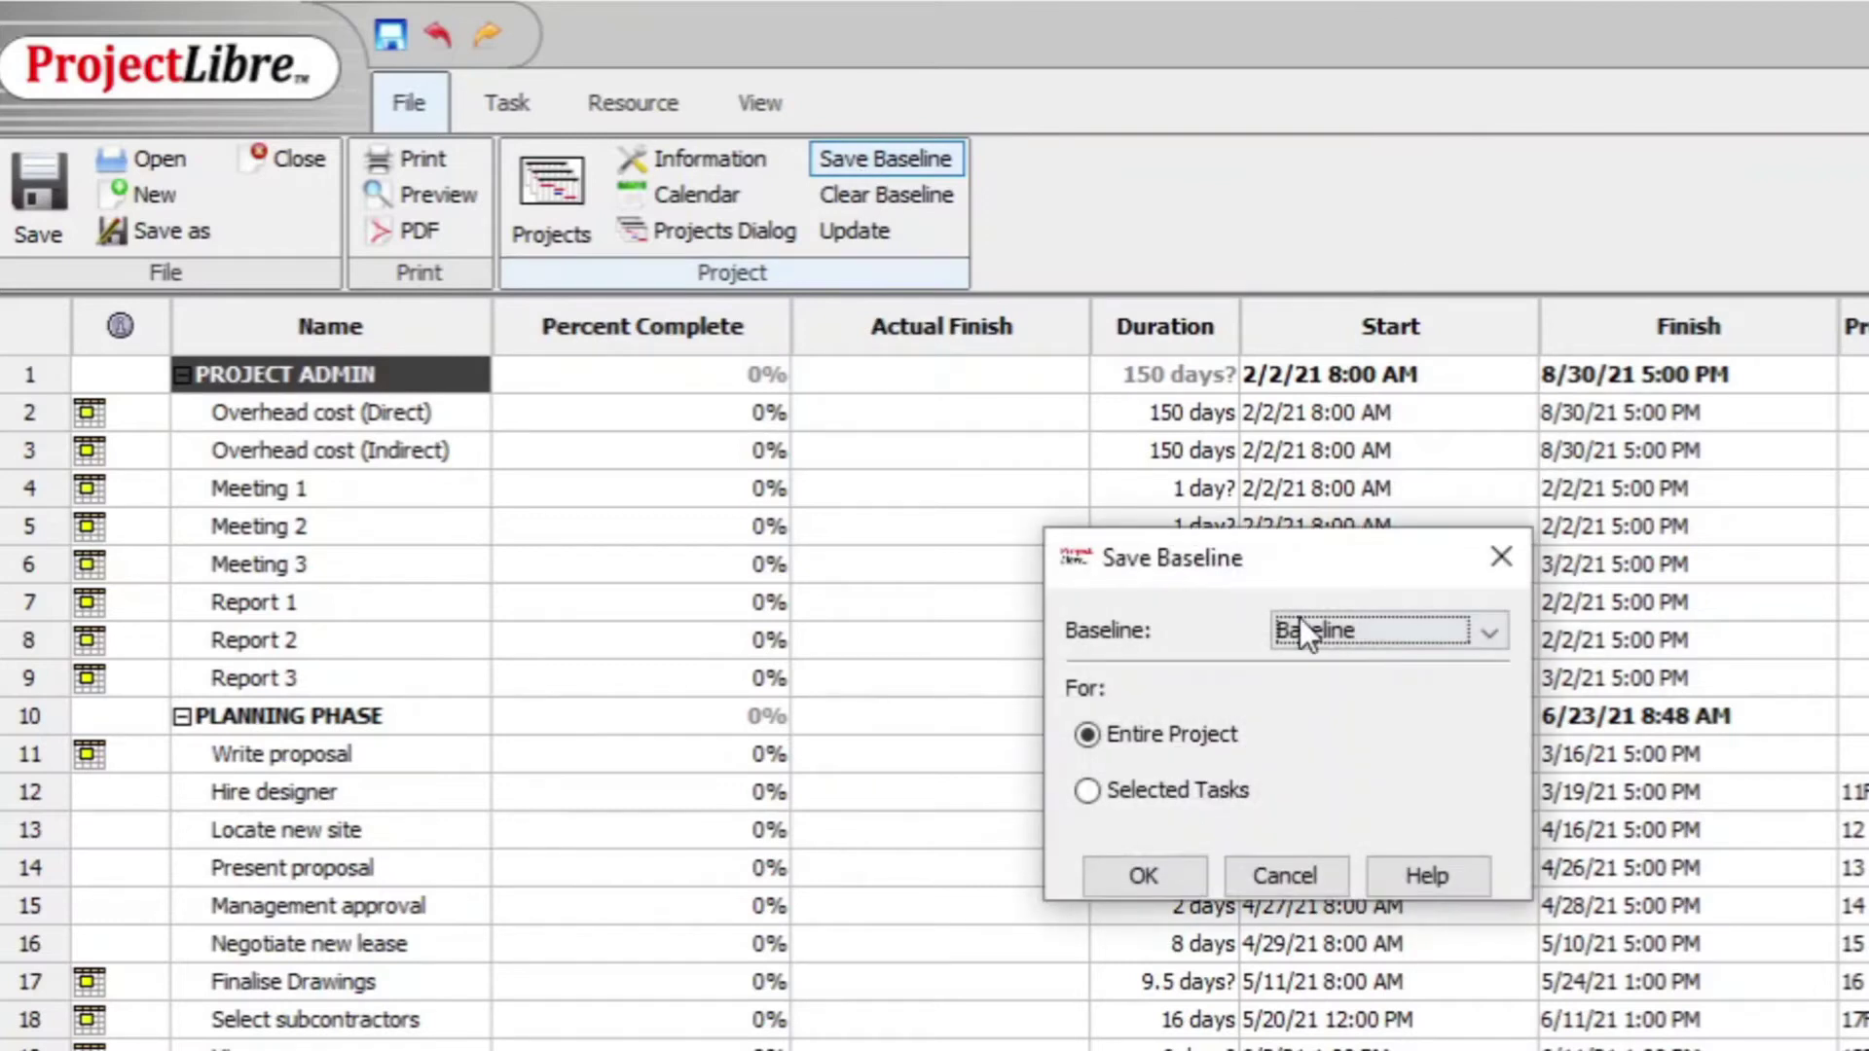
{"action": "left_click", "coordinate": [1172, 891]}
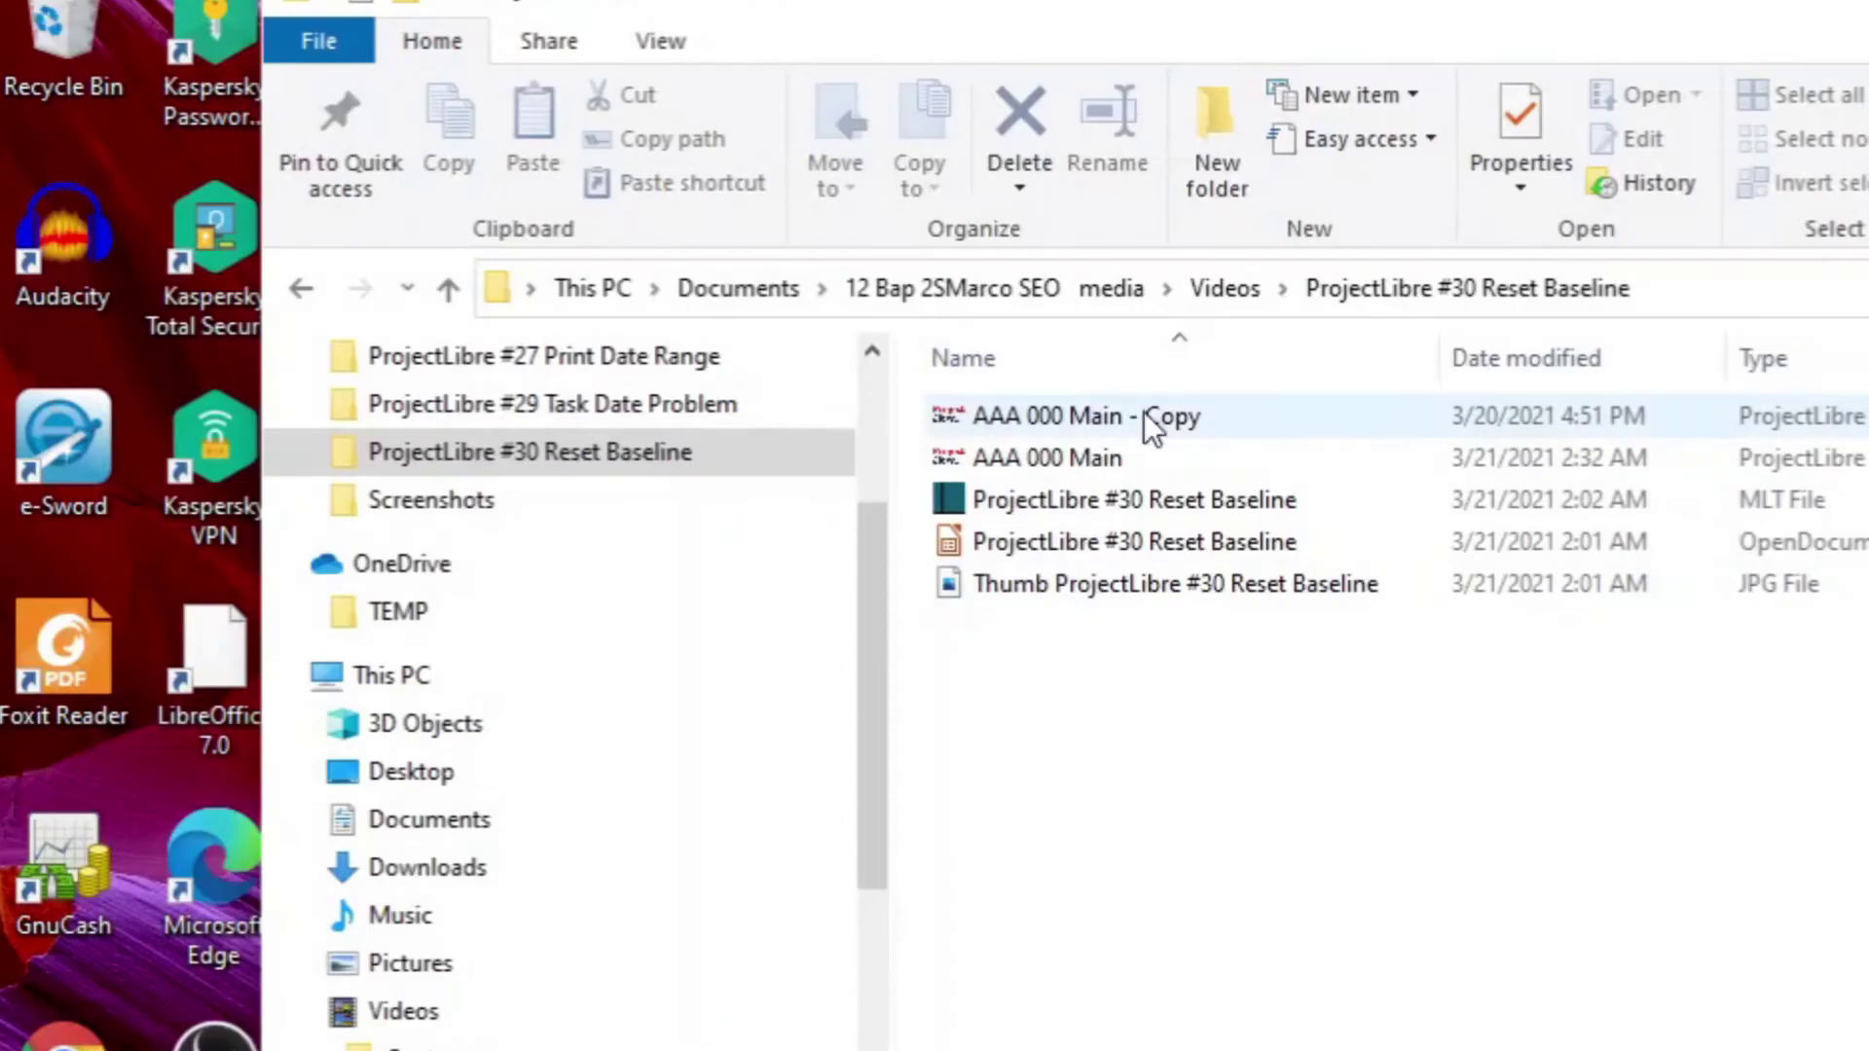
Duplicate the AAA 000 Main file with copy-paste and open the original in ProjectLibre
{"action": "left_click", "coordinate": [1155, 459]}
{"action": "key", "text": "ctrl+c"}
{"action": "key", "text": "ctrl+v"}
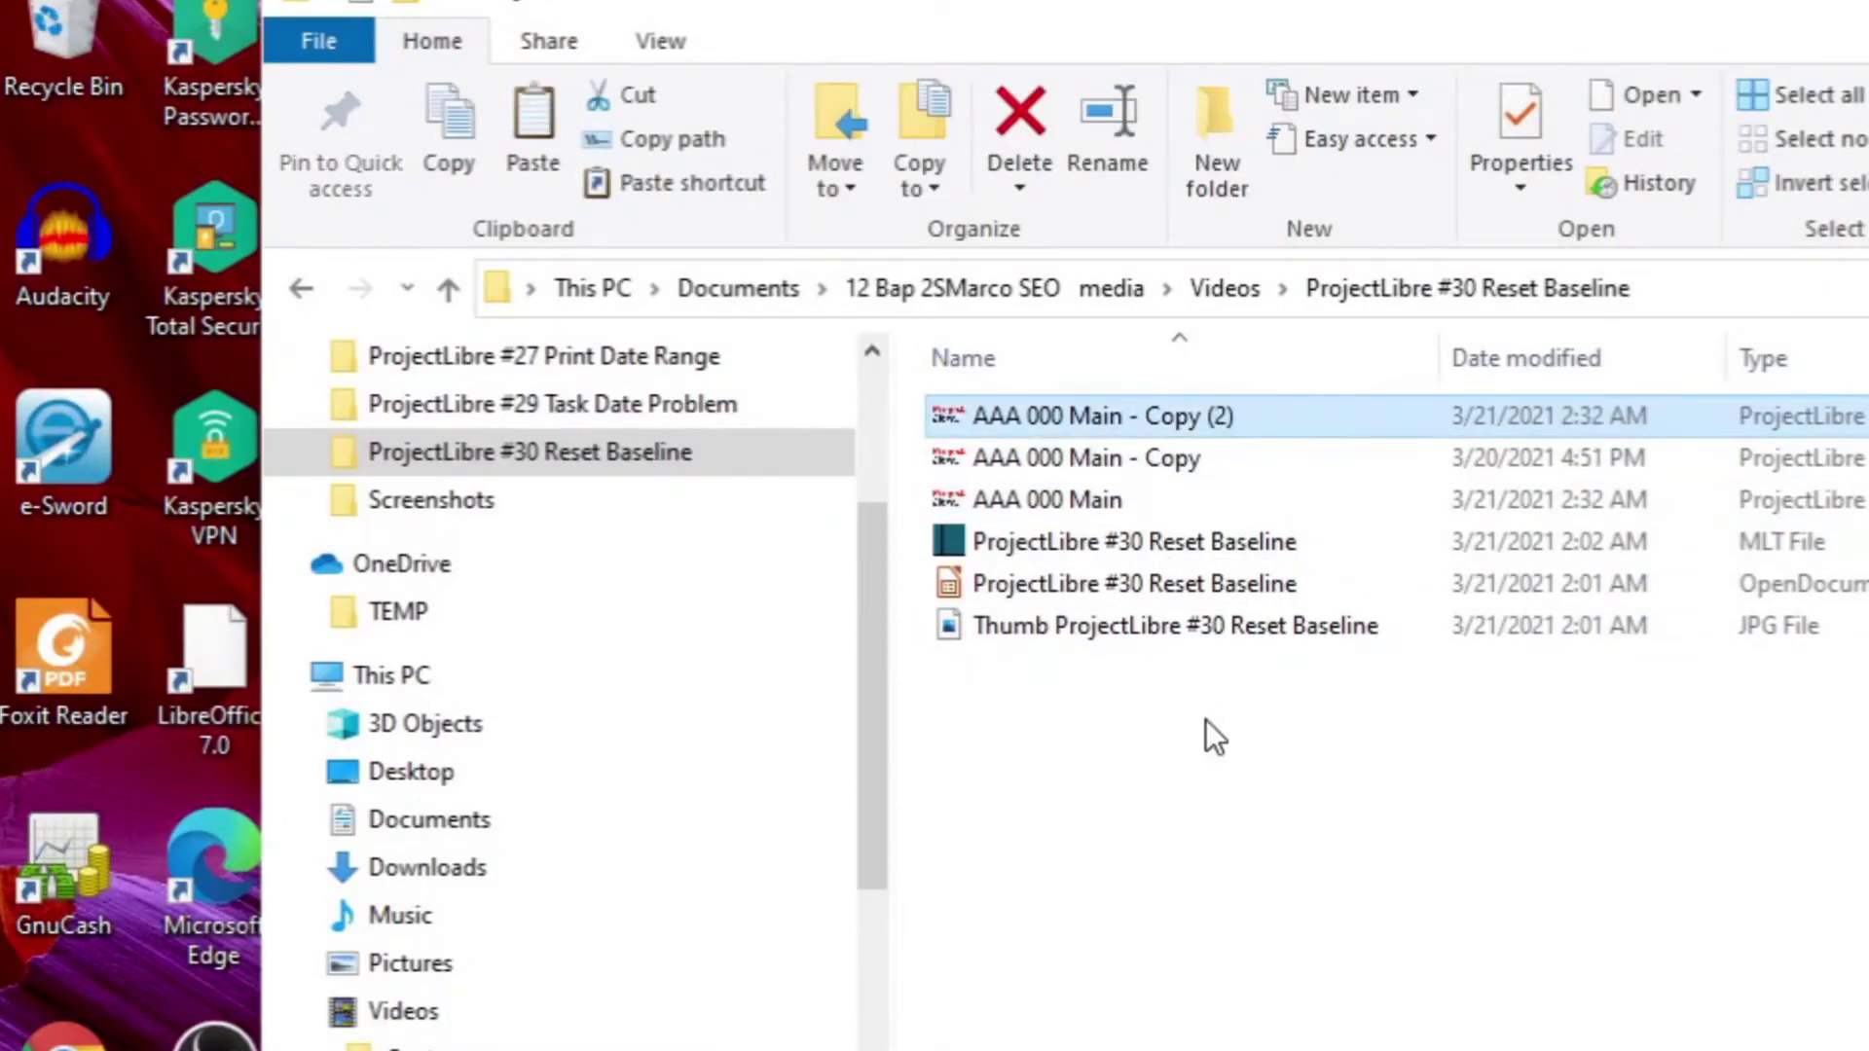
{"action": "double_click", "coordinate": [1104, 505]}
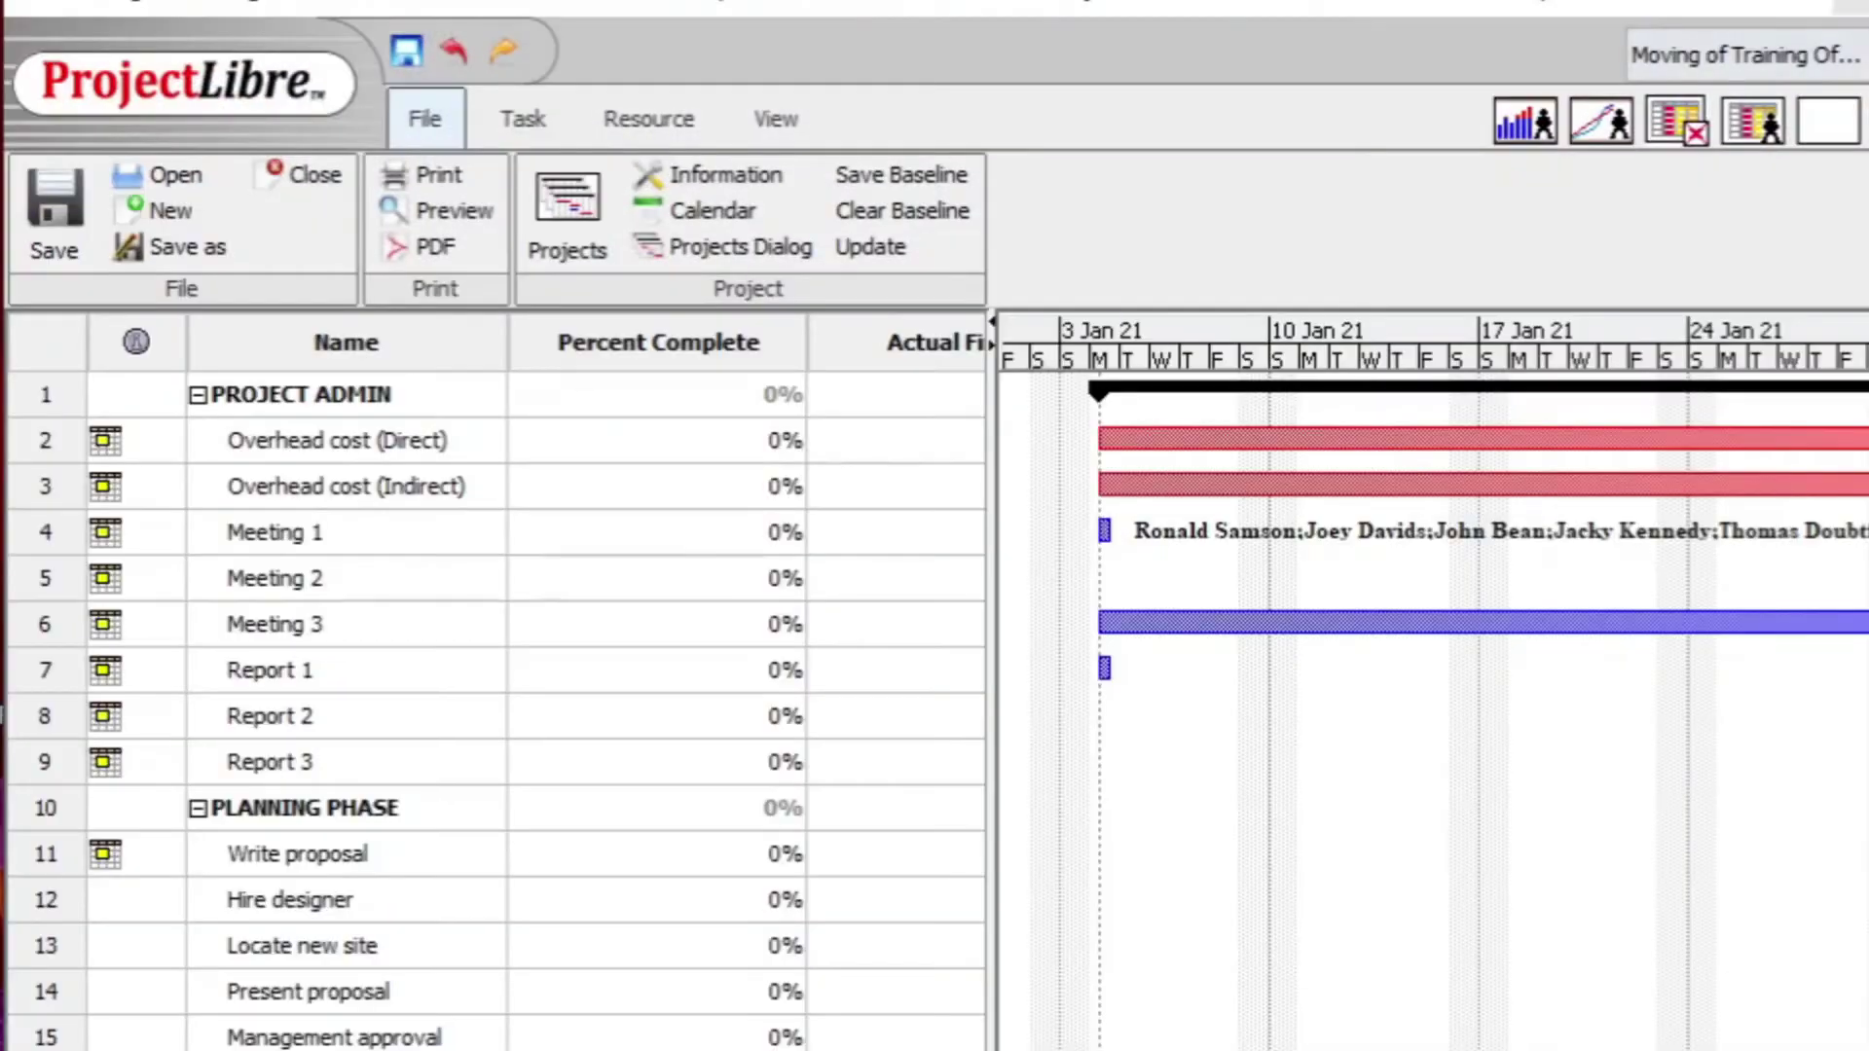
{"action": "left_click", "coordinate": [993, 346]}
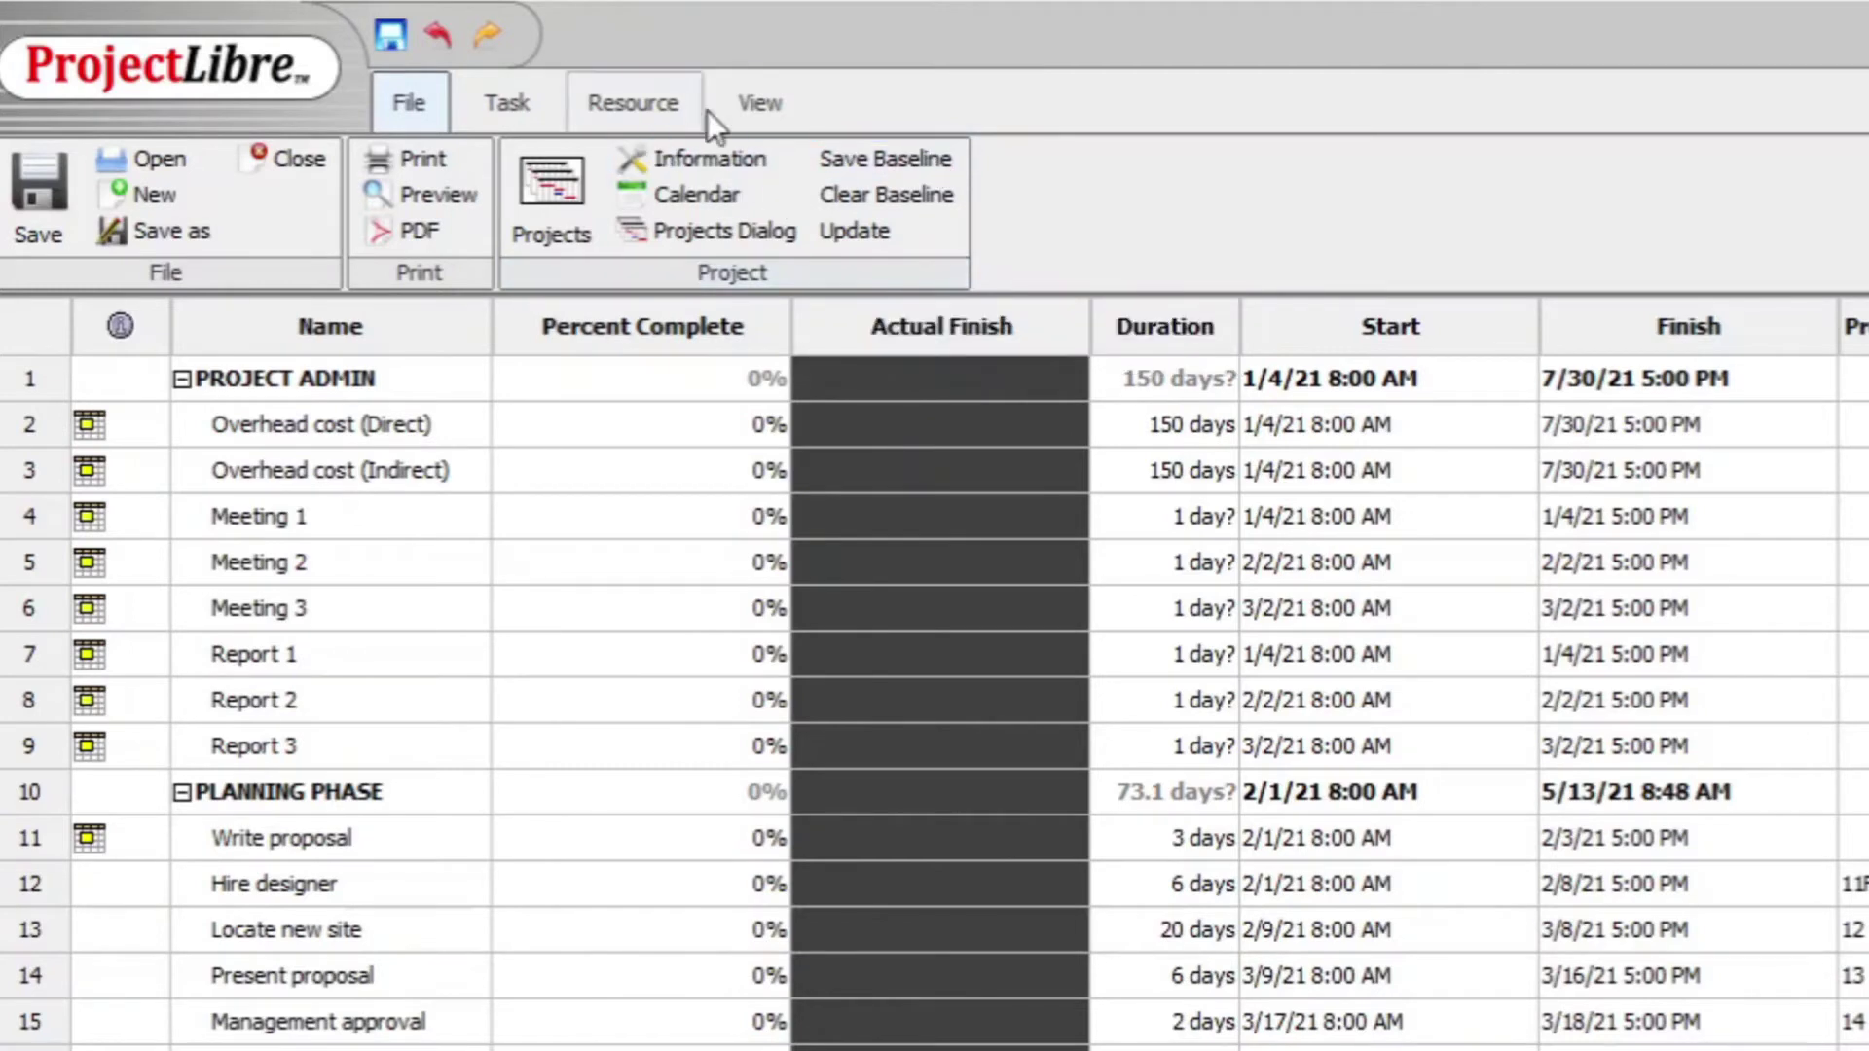
Open the Project Details report from the View tab and scroll to the Dates and Duration sections
{"action": "left_click", "coordinate": [757, 102]}
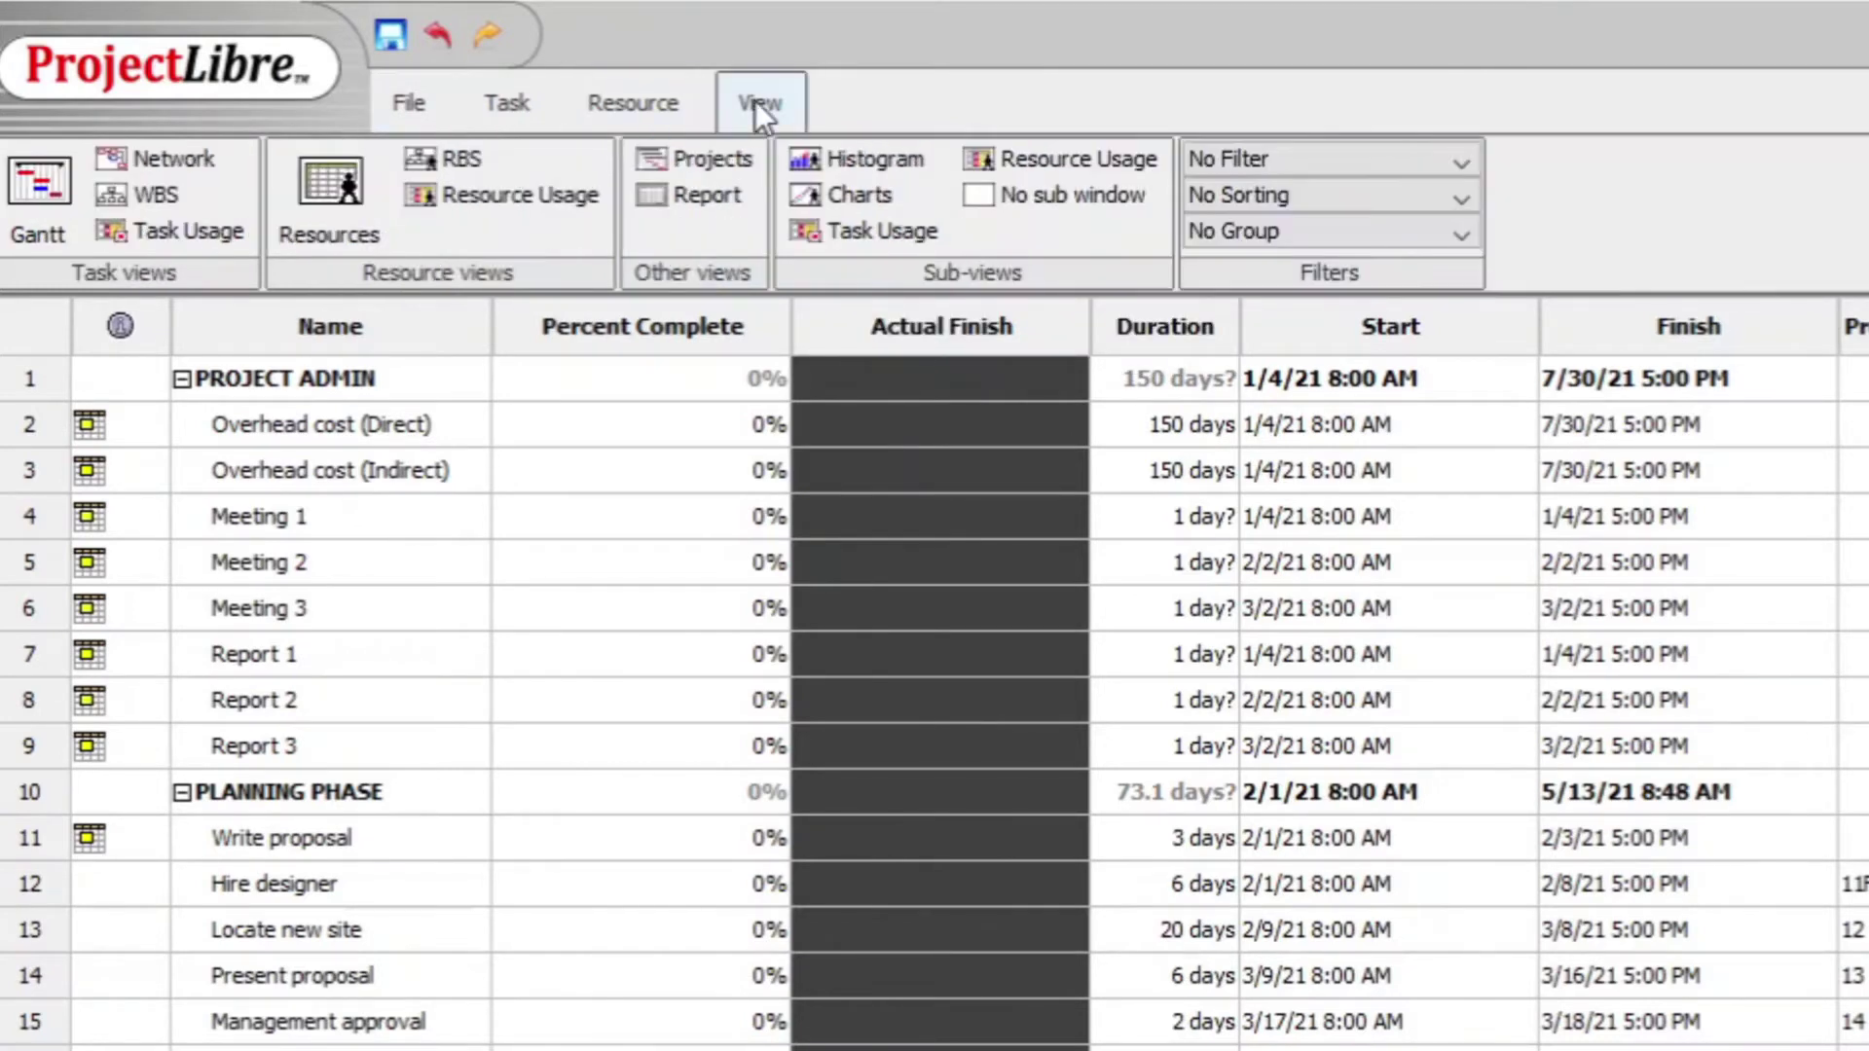
{"action": "left_click", "coordinate": [726, 202]}
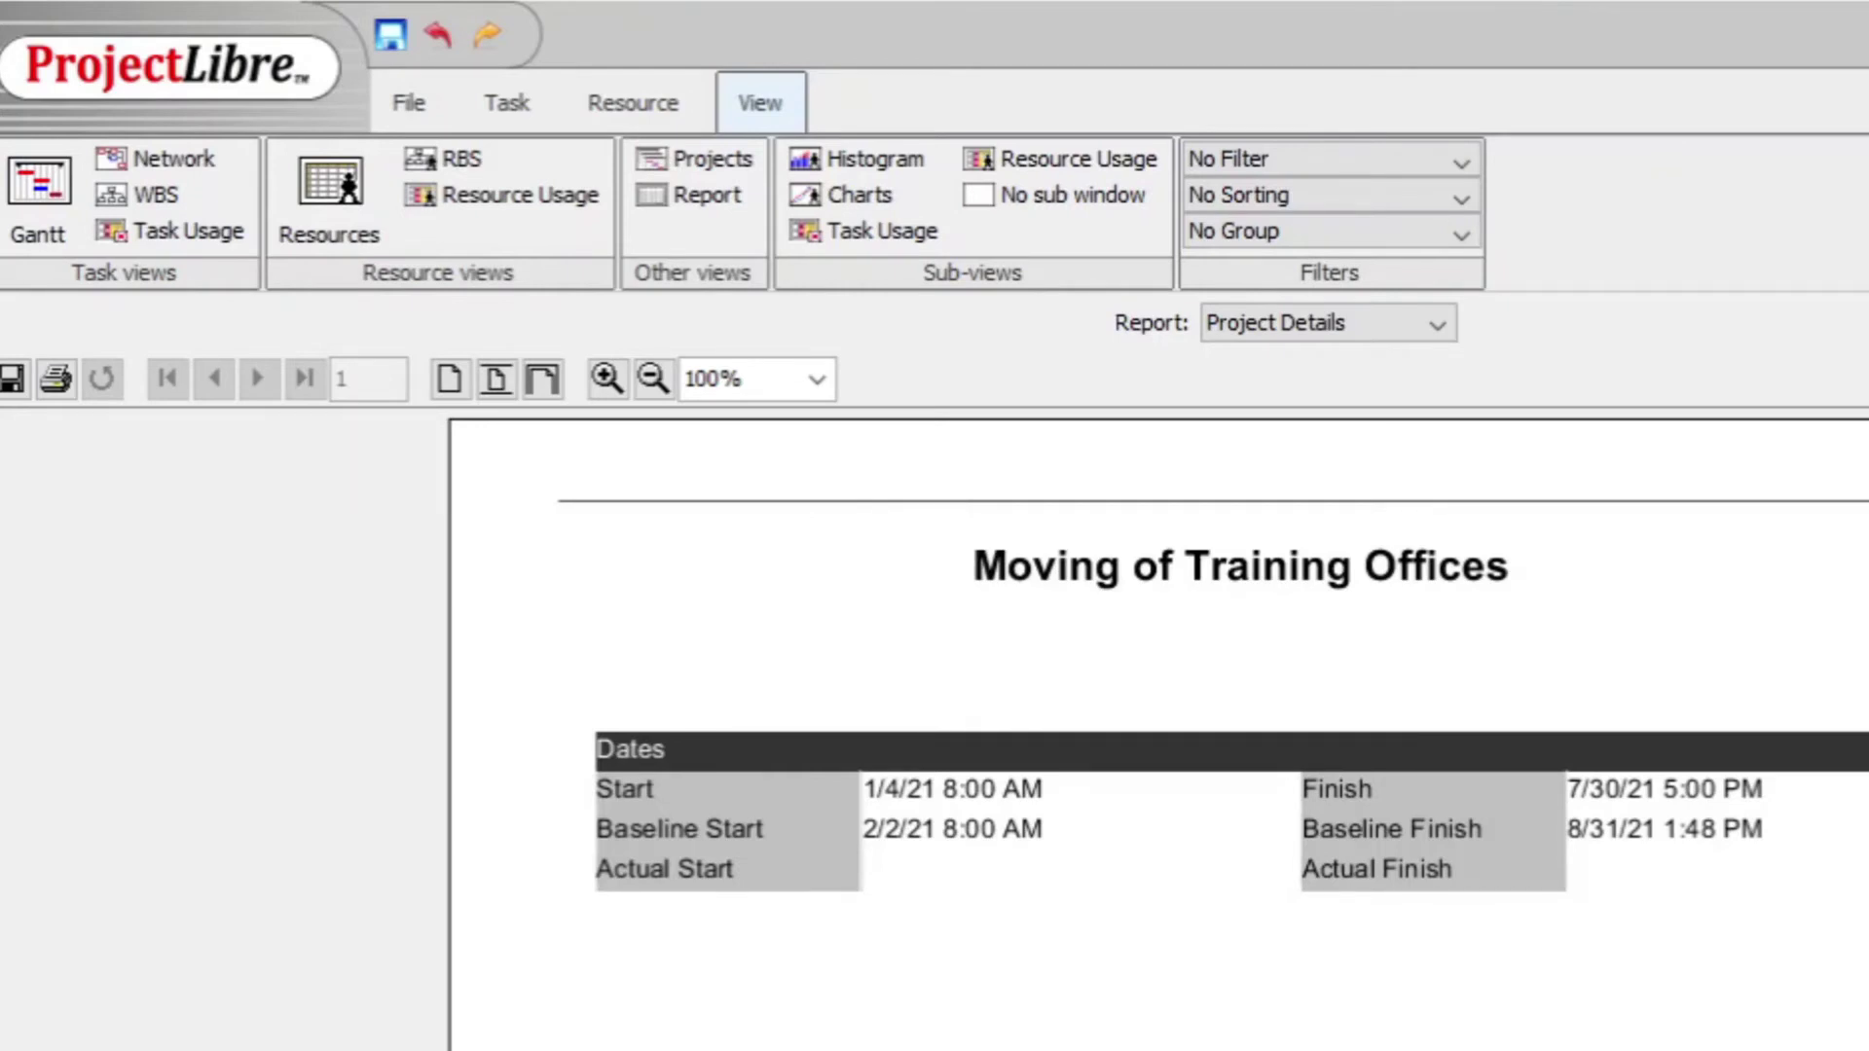
{"action": "scroll", "coordinate": [1159, 728], "scroll_direction": "down", "scroll_amount": 3}
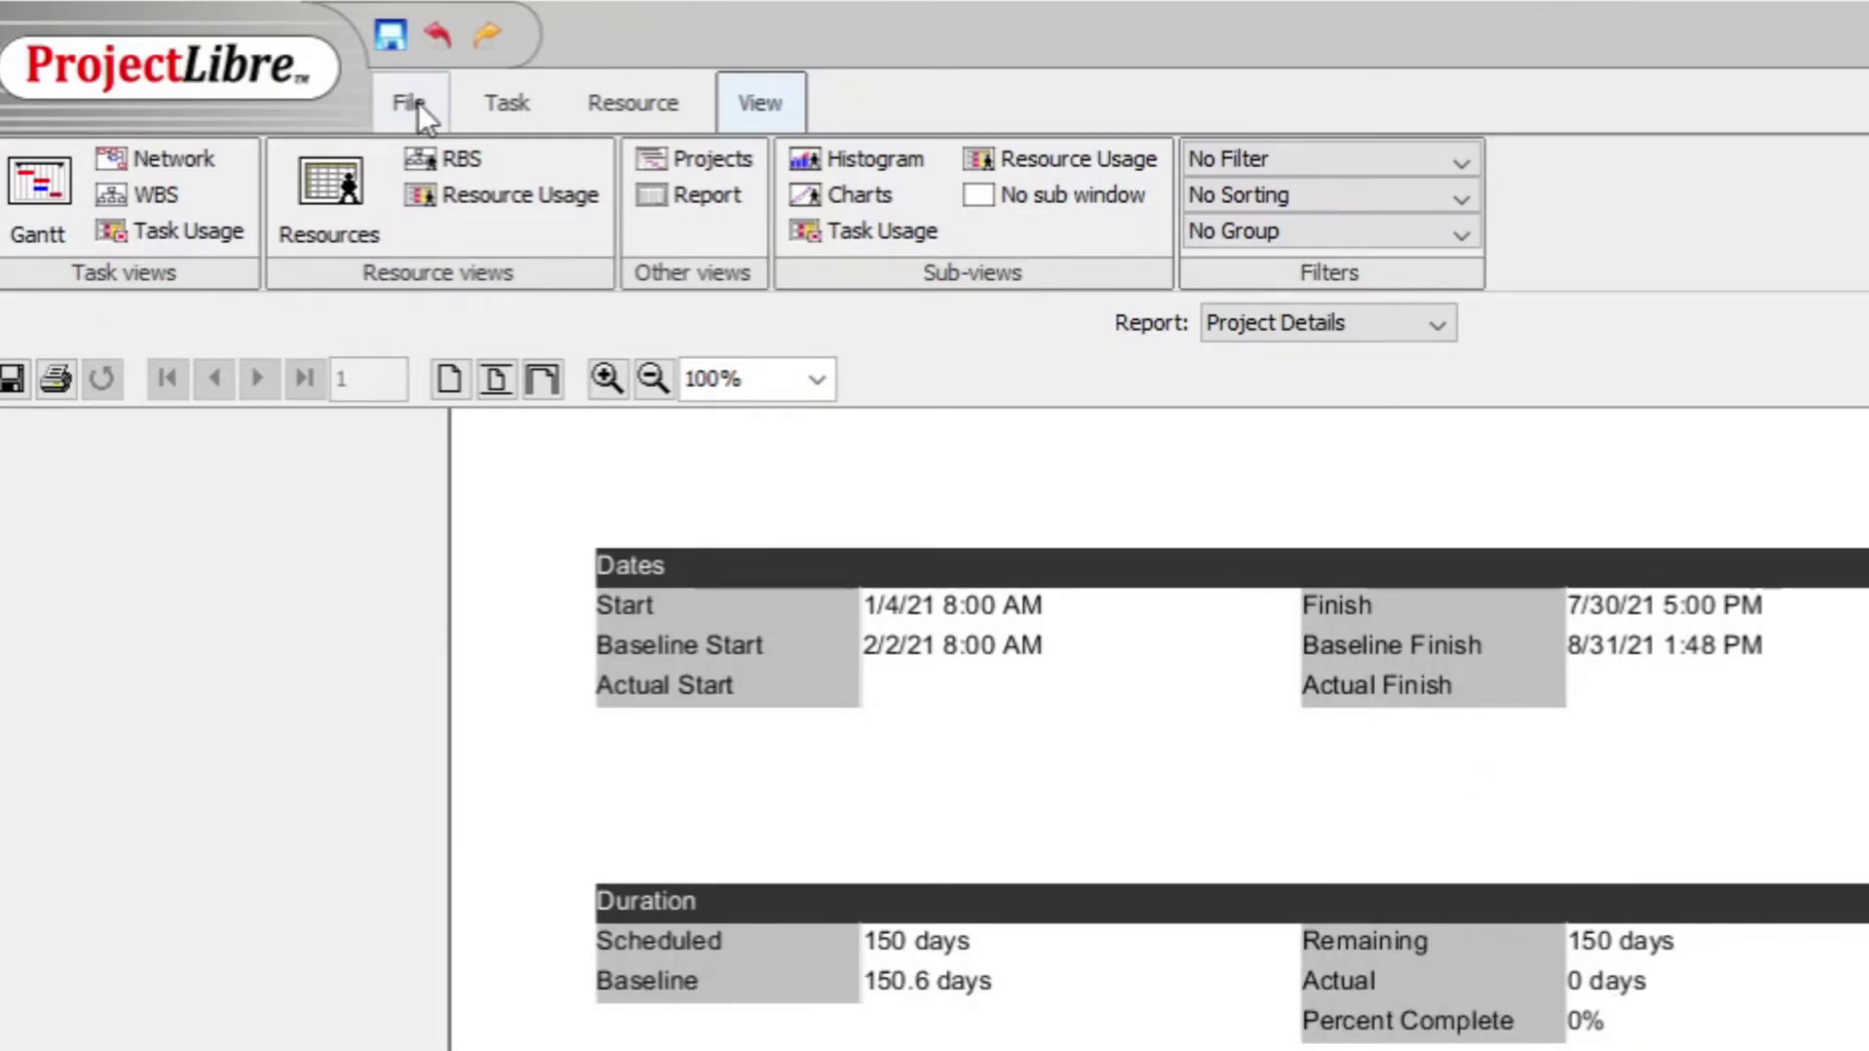
Switch from the report back to the Gantt task table via the Task tab
{"action": "left_click", "coordinate": [518, 102]}
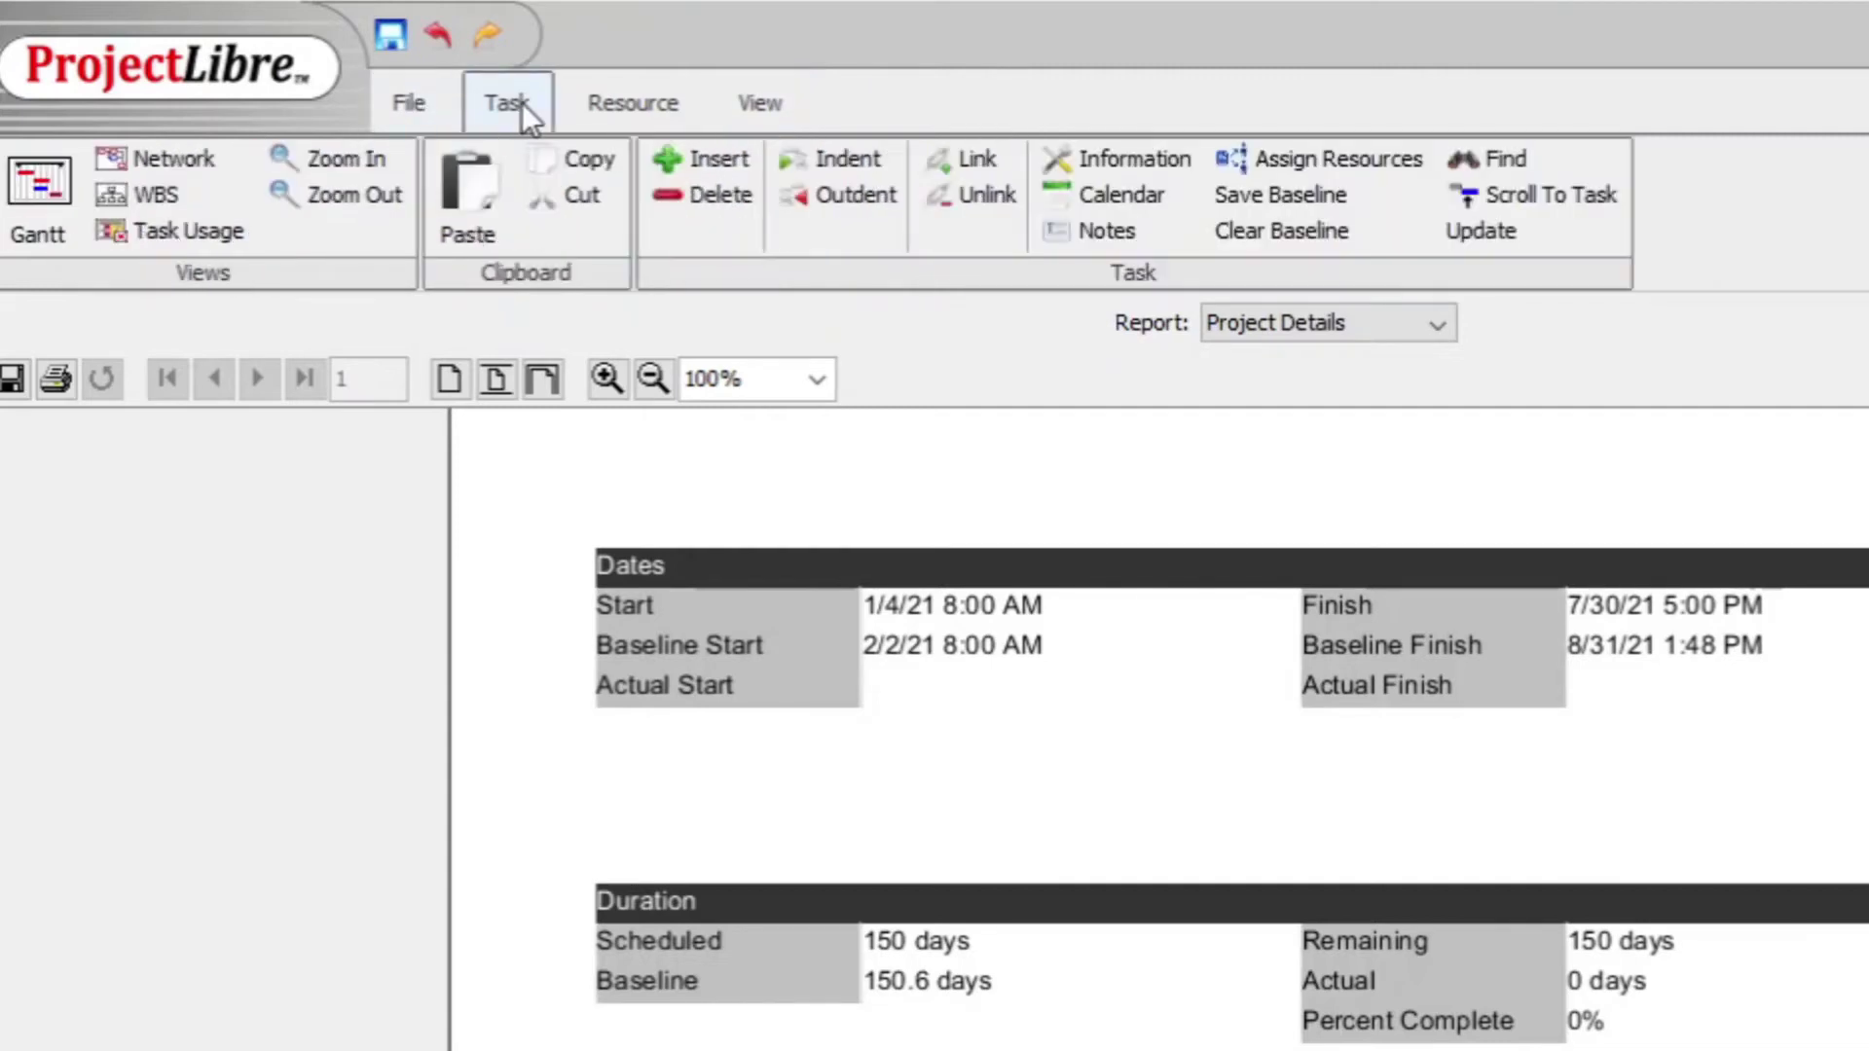
{"action": "left_click", "coordinate": [74, 190]}
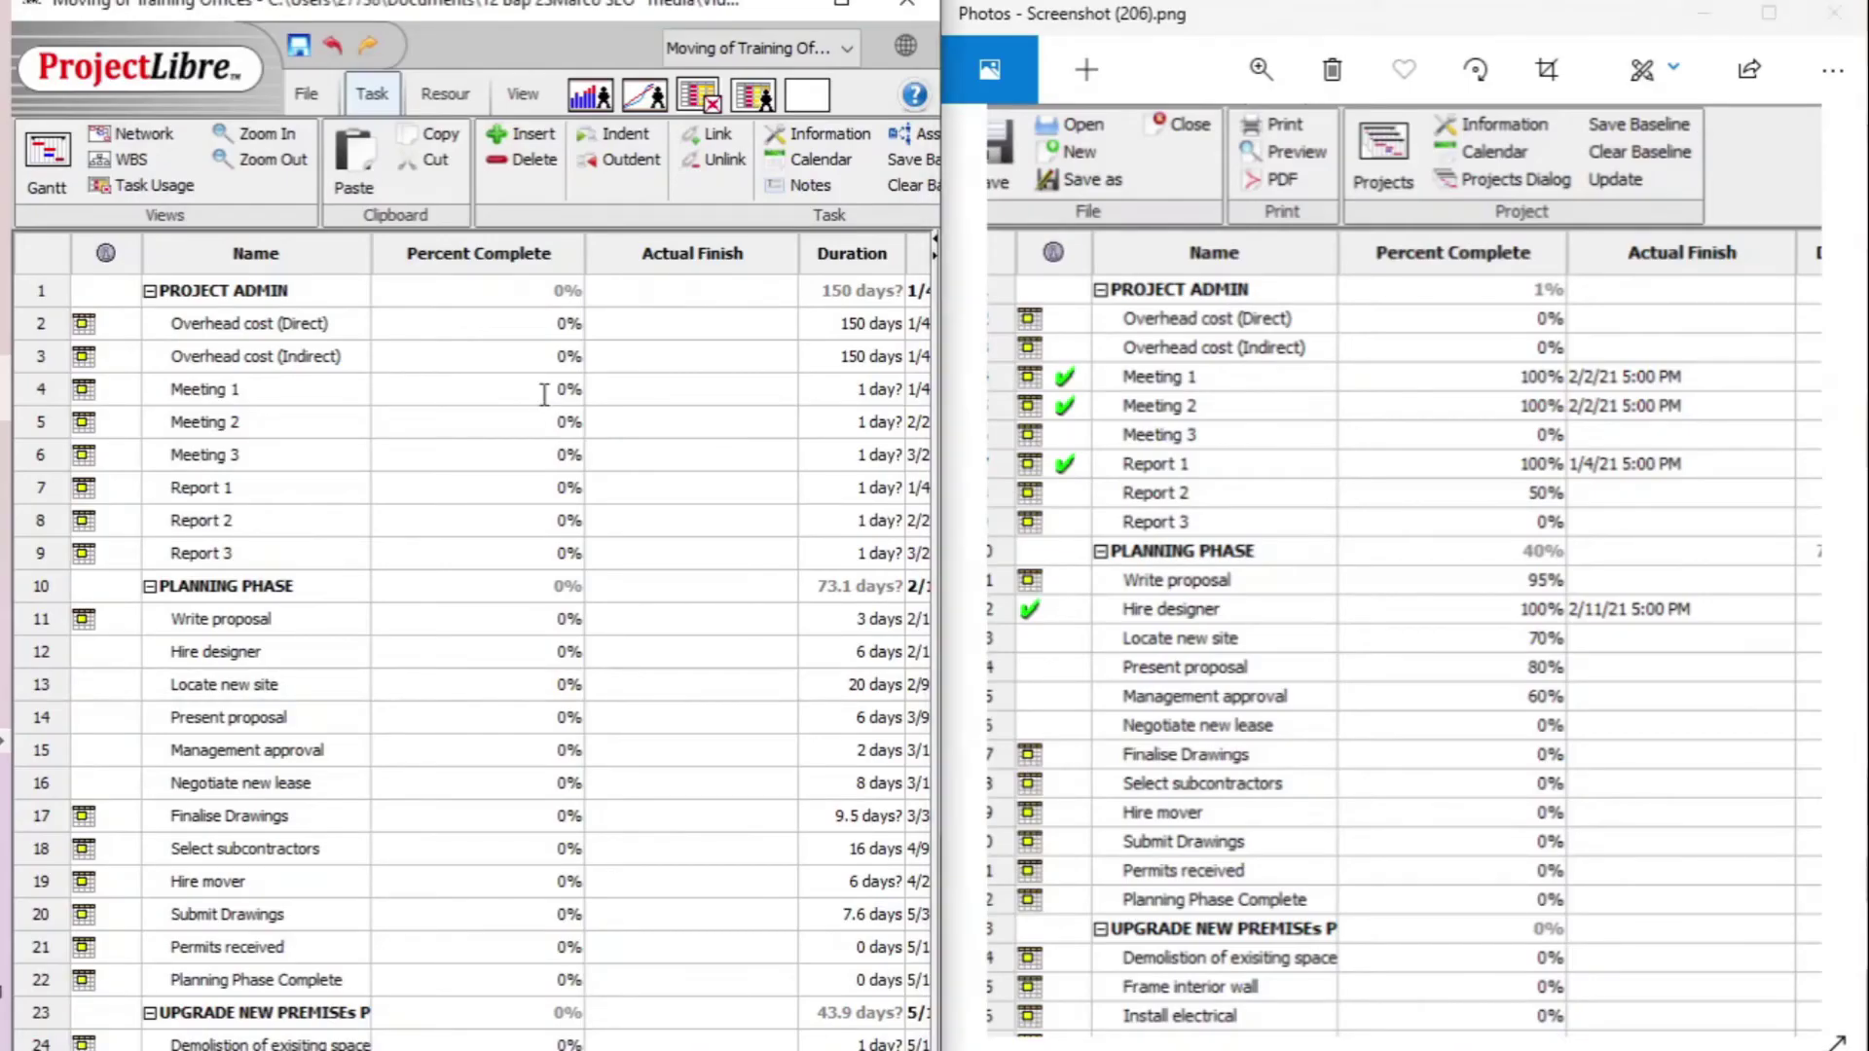
Set Meeting 1 to 100% complete with an actual finish of February 2, 2021
{"action": "left_click", "coordinate": [548, 390]}
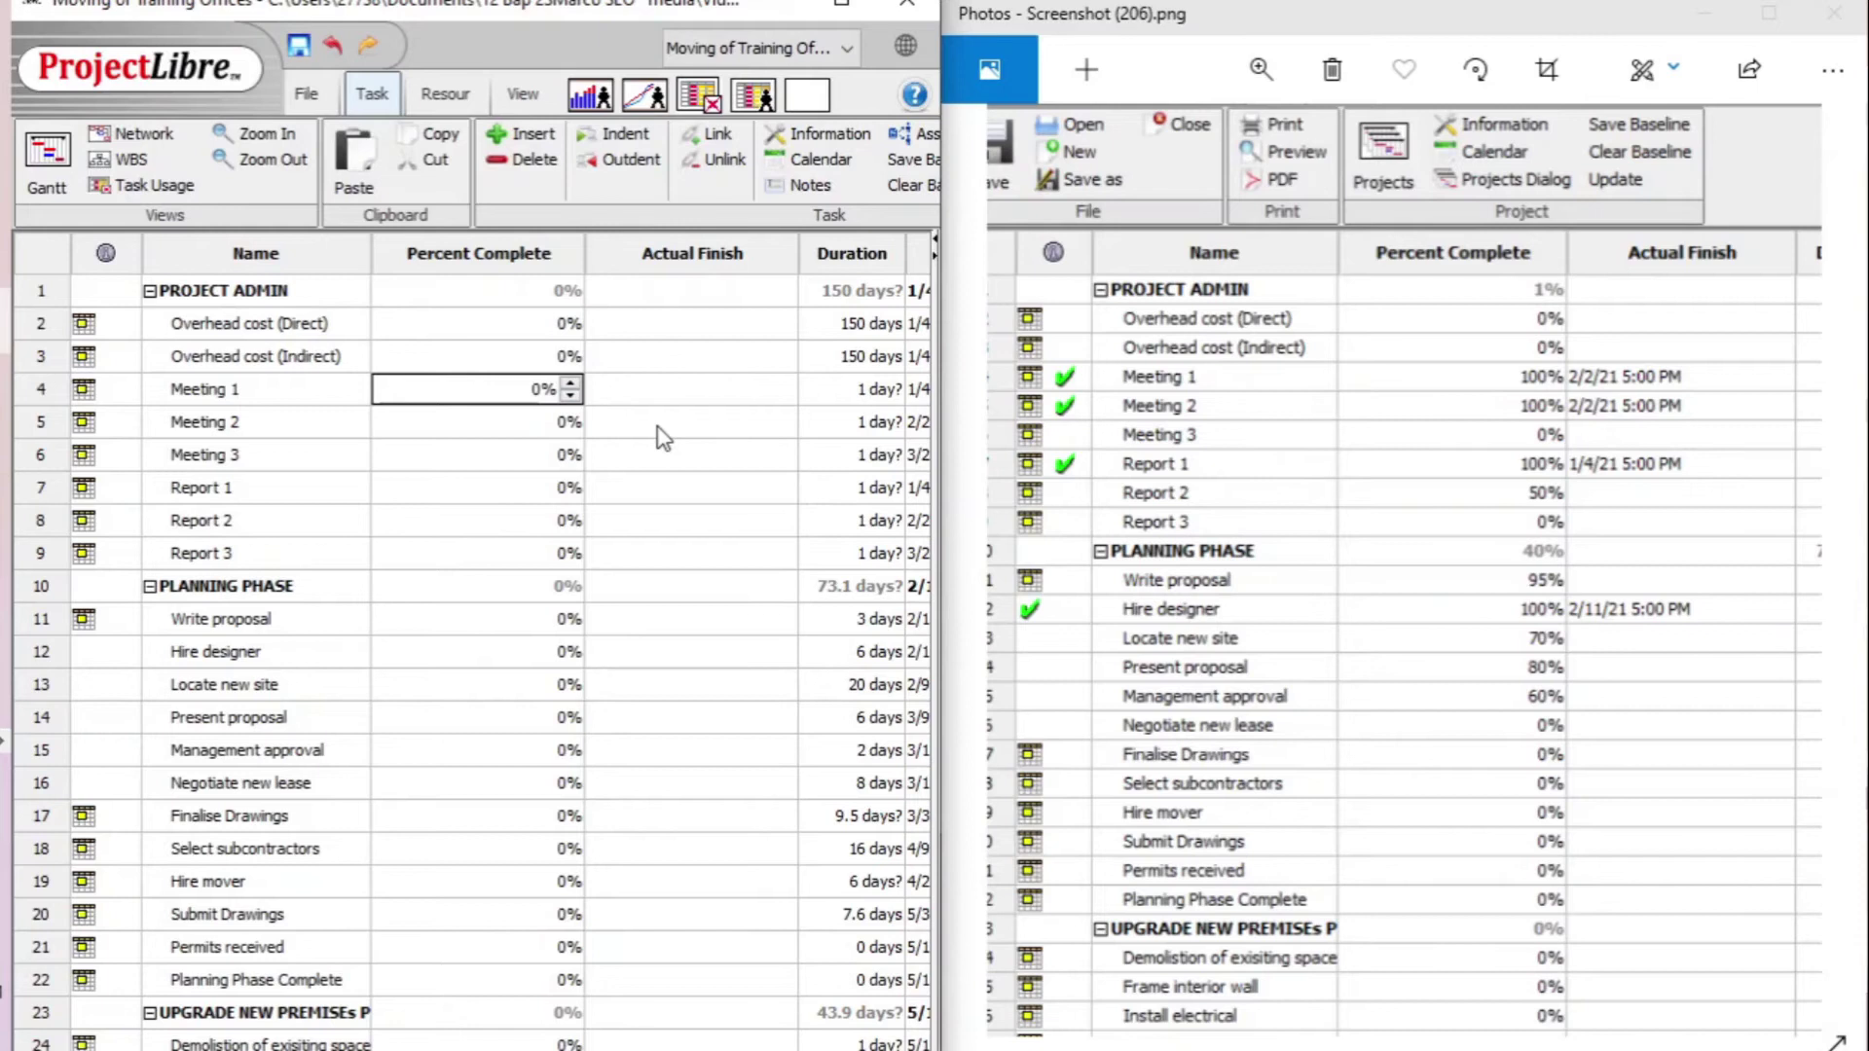
{"action": "type", "text": "100"}
{"action": "key", "text": "Delete"}
{"action": "left_click", "coordinate": [694, 399]}
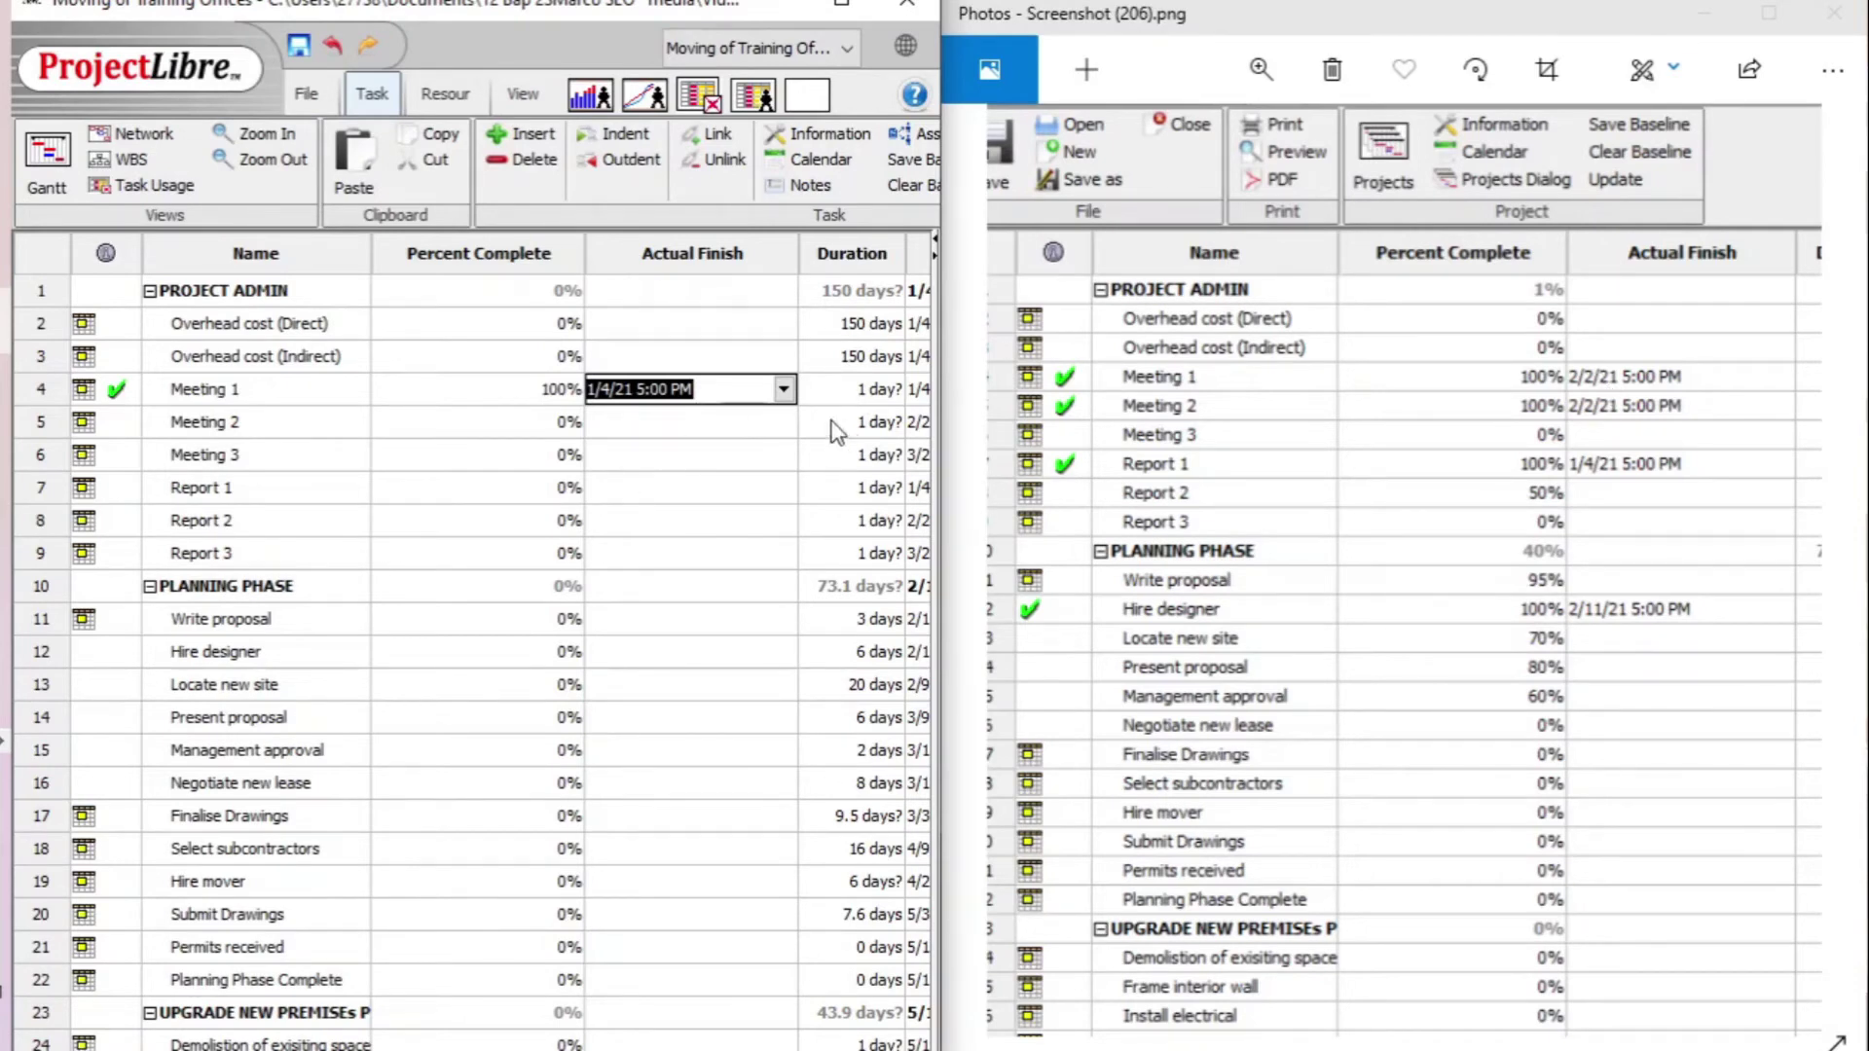
{"action": "left_click", "coordinate": [784, 389]}
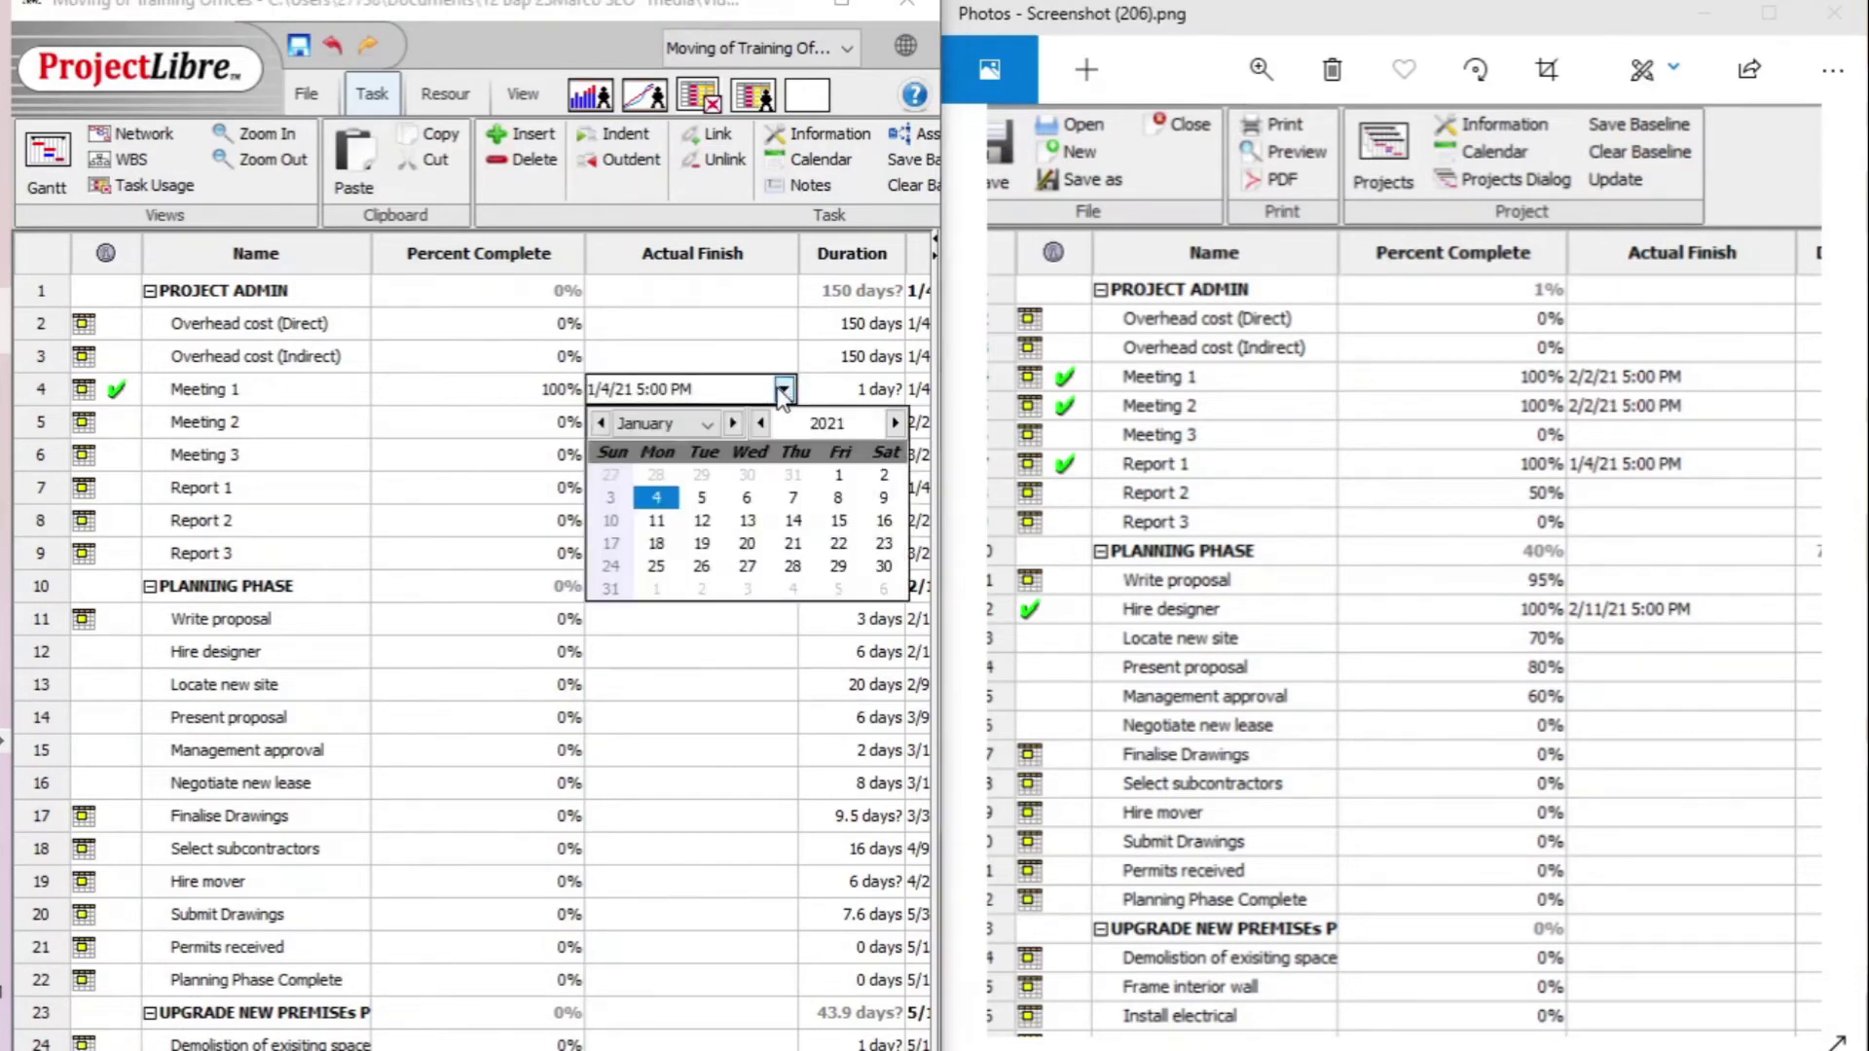
{"action": "left_click", "coordinate": [732, 424]}
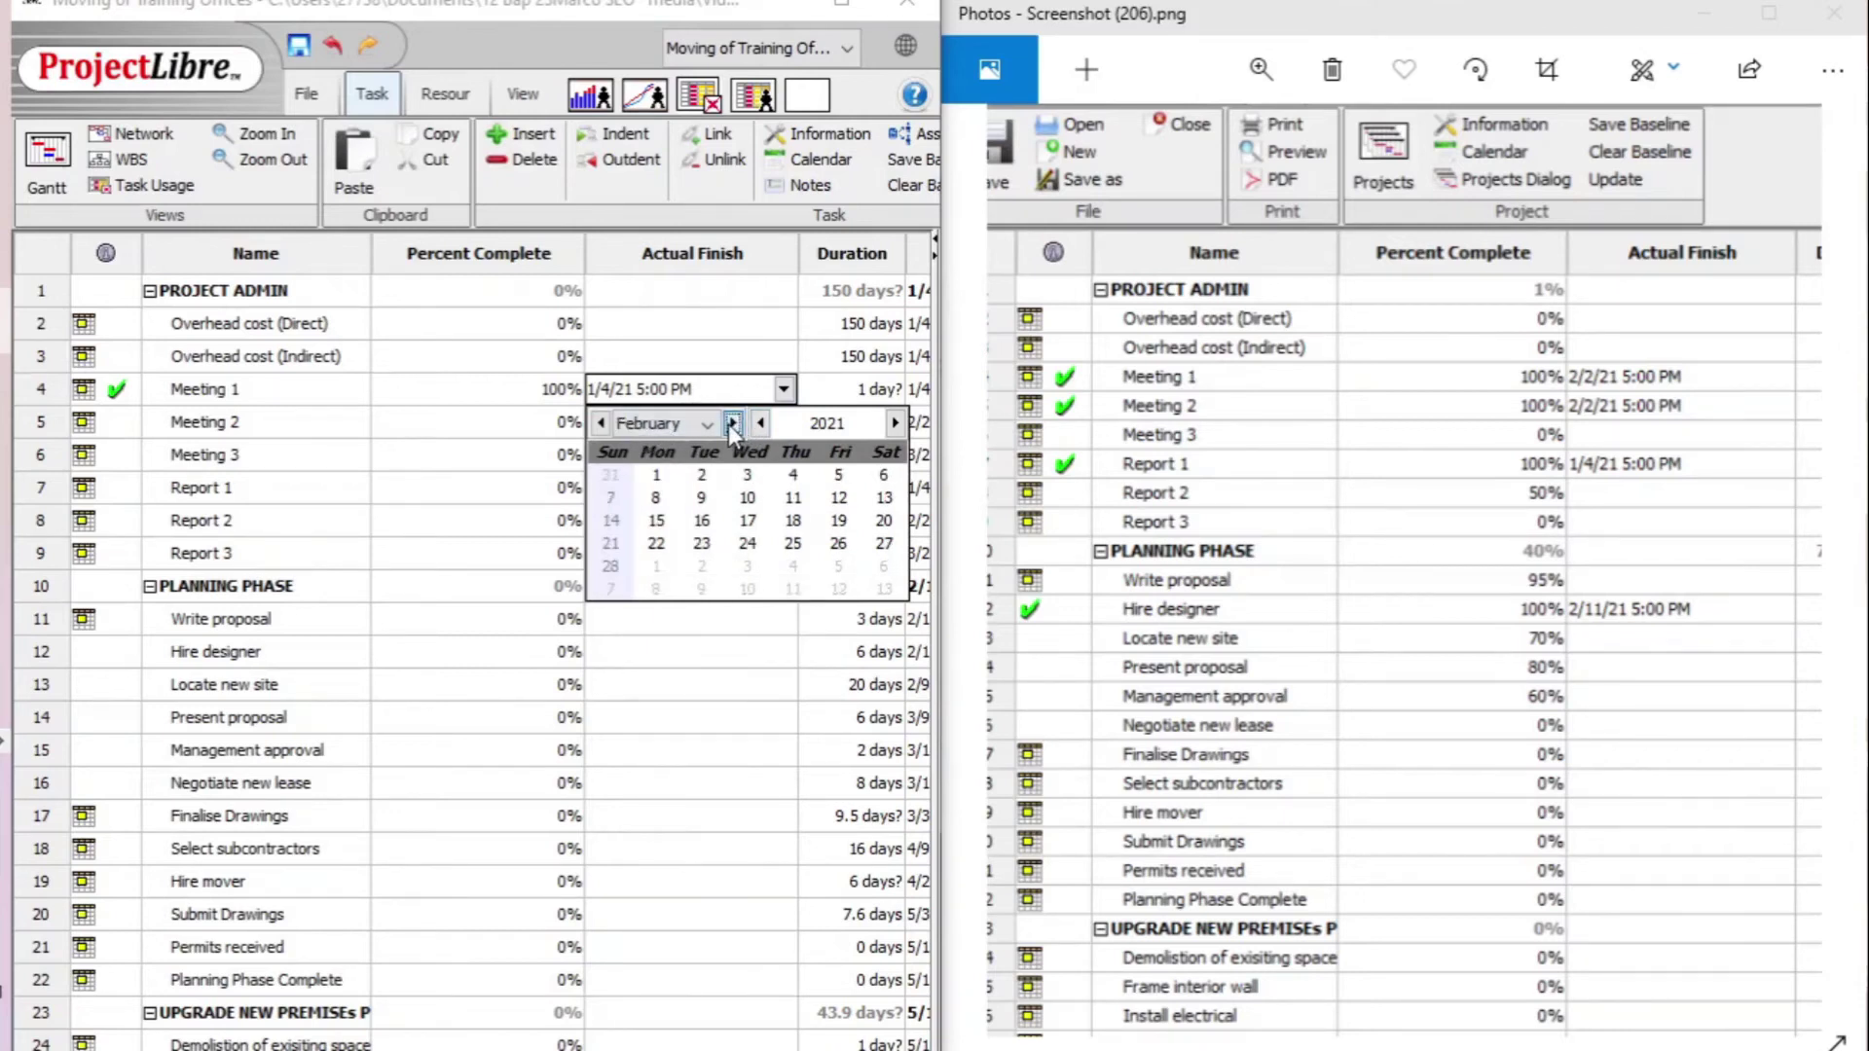
{"action": "left_click", "coordinate": [702, 477]}
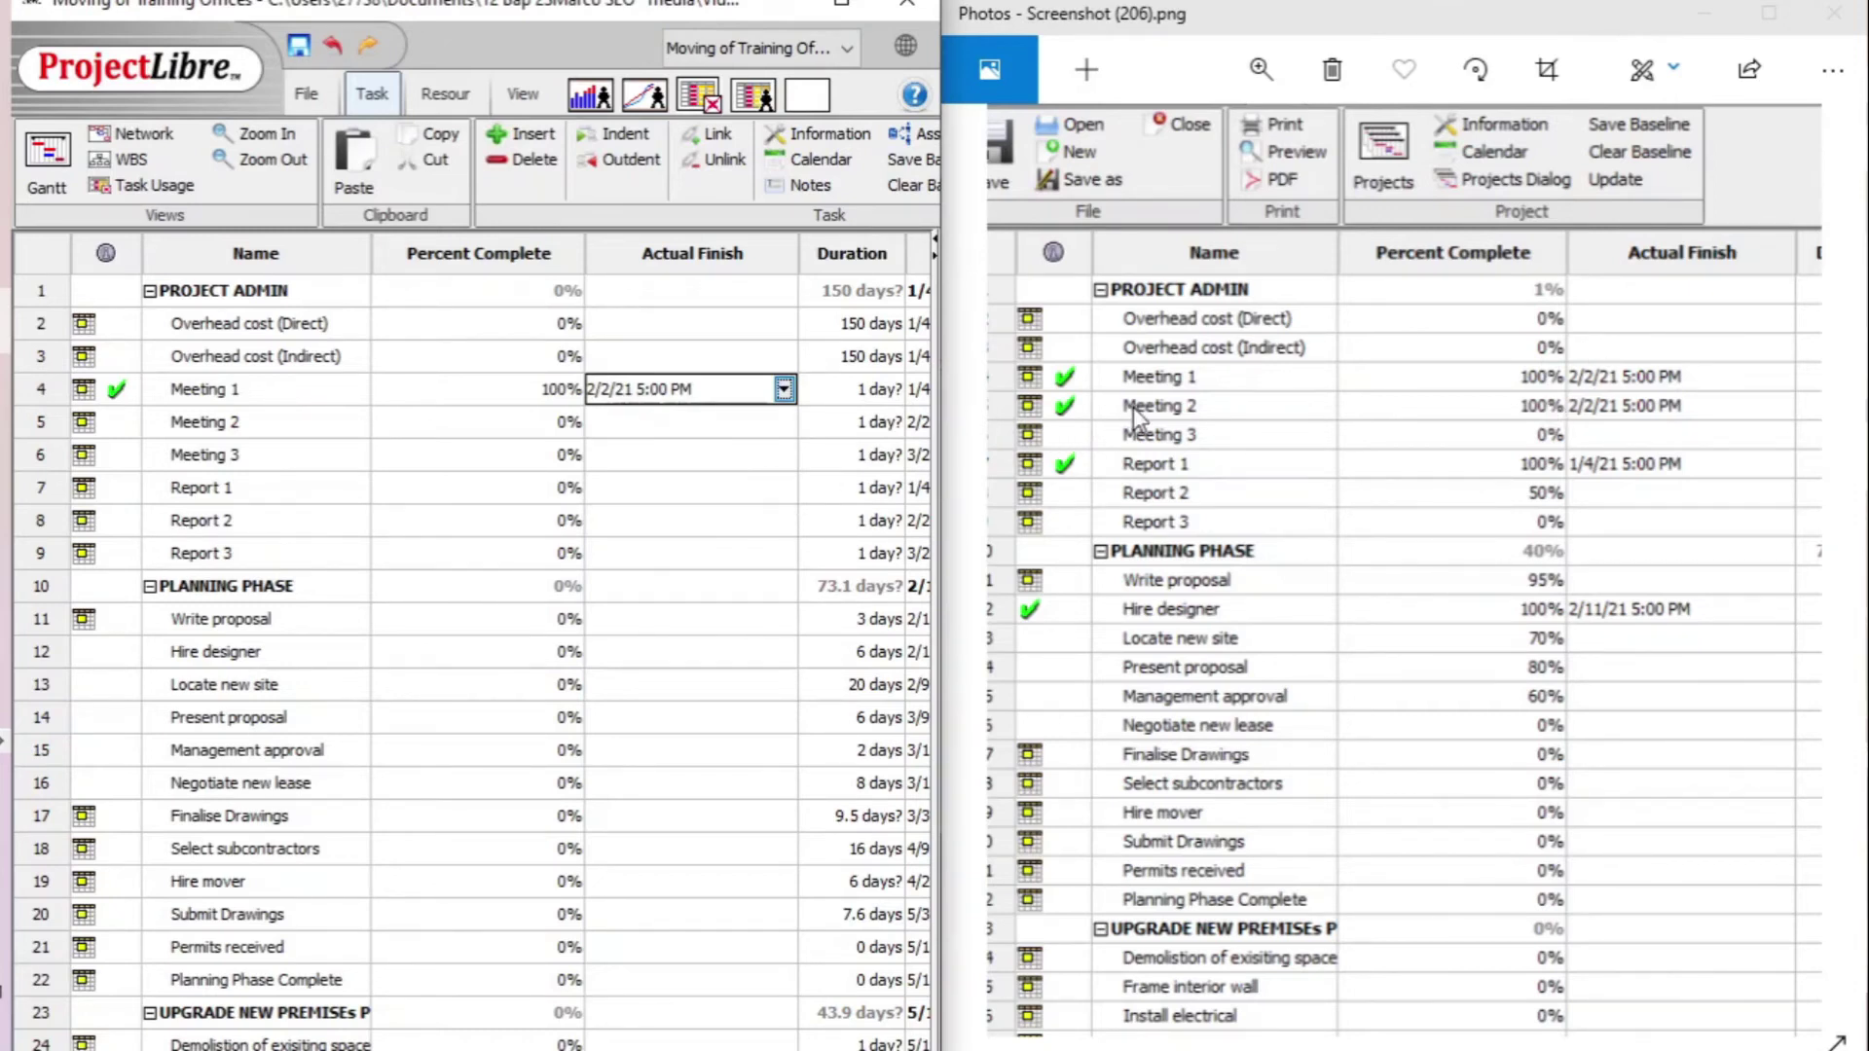
Set Meeting 2 to 100% complete as well
{"action": "left_click", "coordinate": [561, 429]}
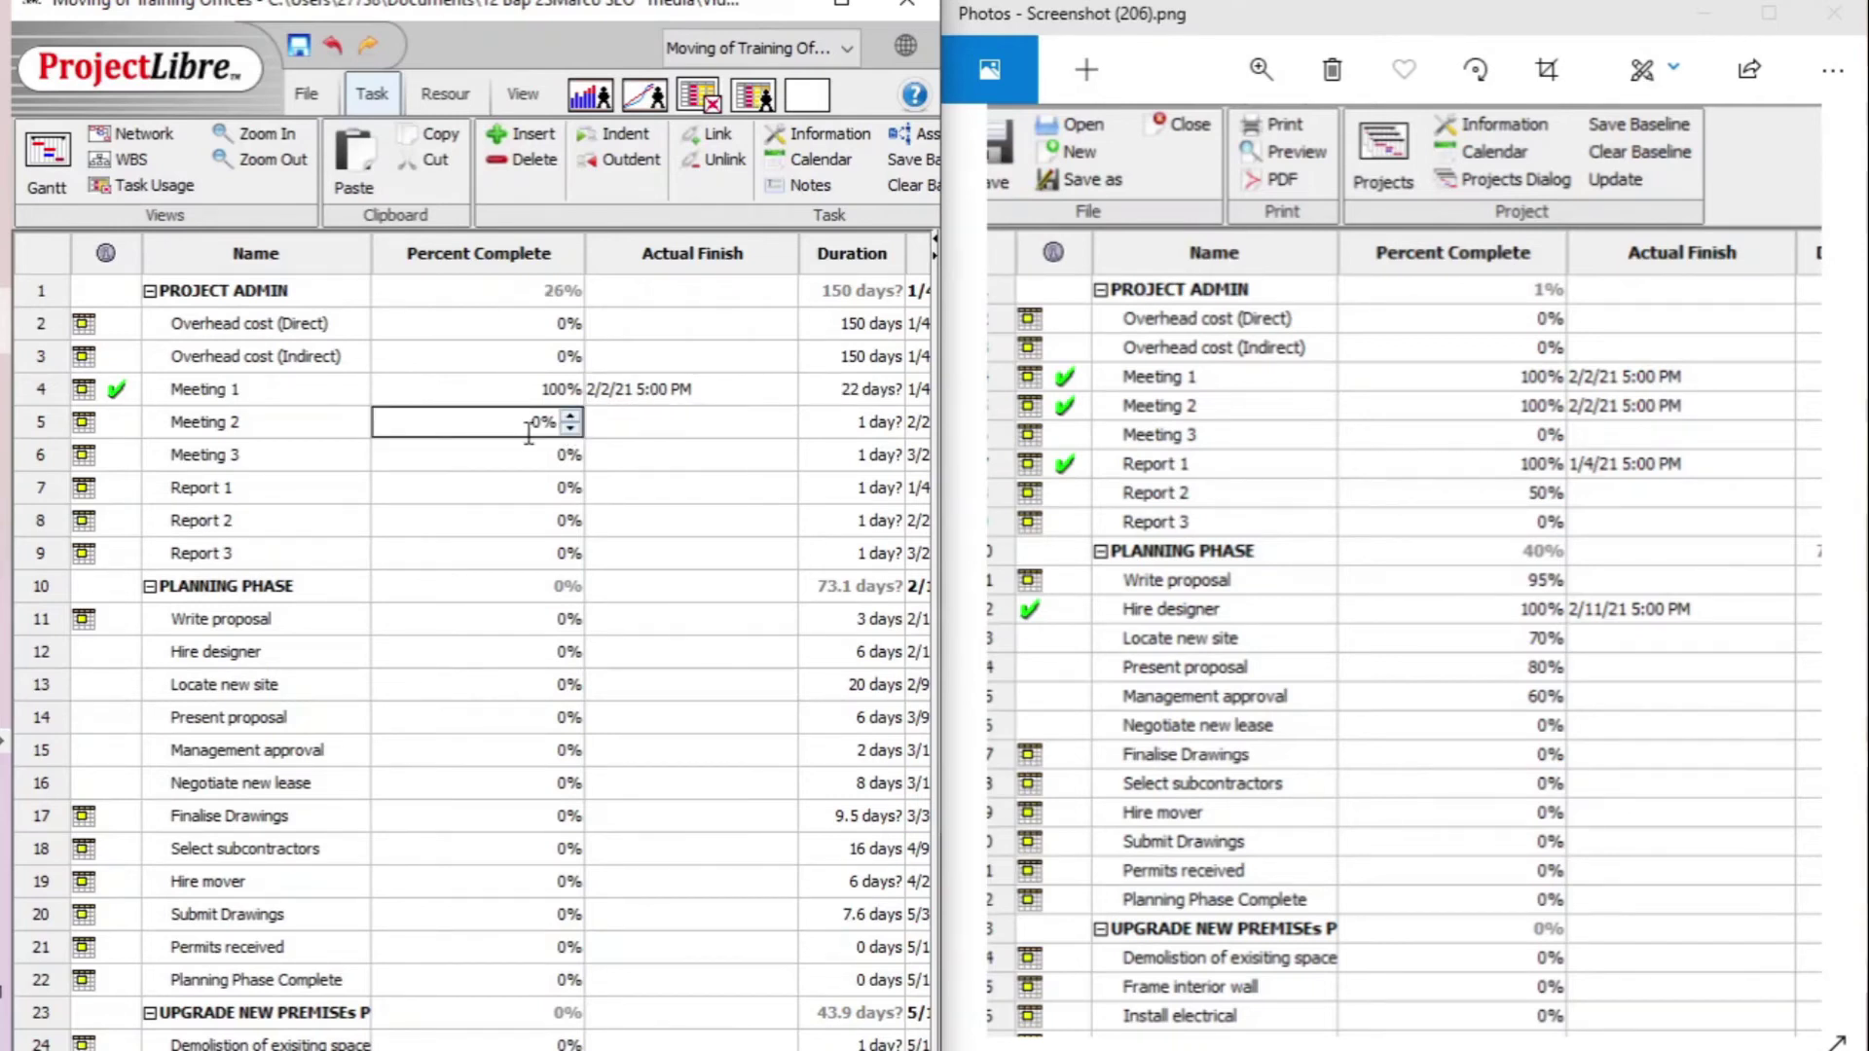
{"action": "double_click", "coordinate": [561, 428]}
{"action": "type", "text": "100"}
{"action": "left_click", "coordinate": [686, 421]}
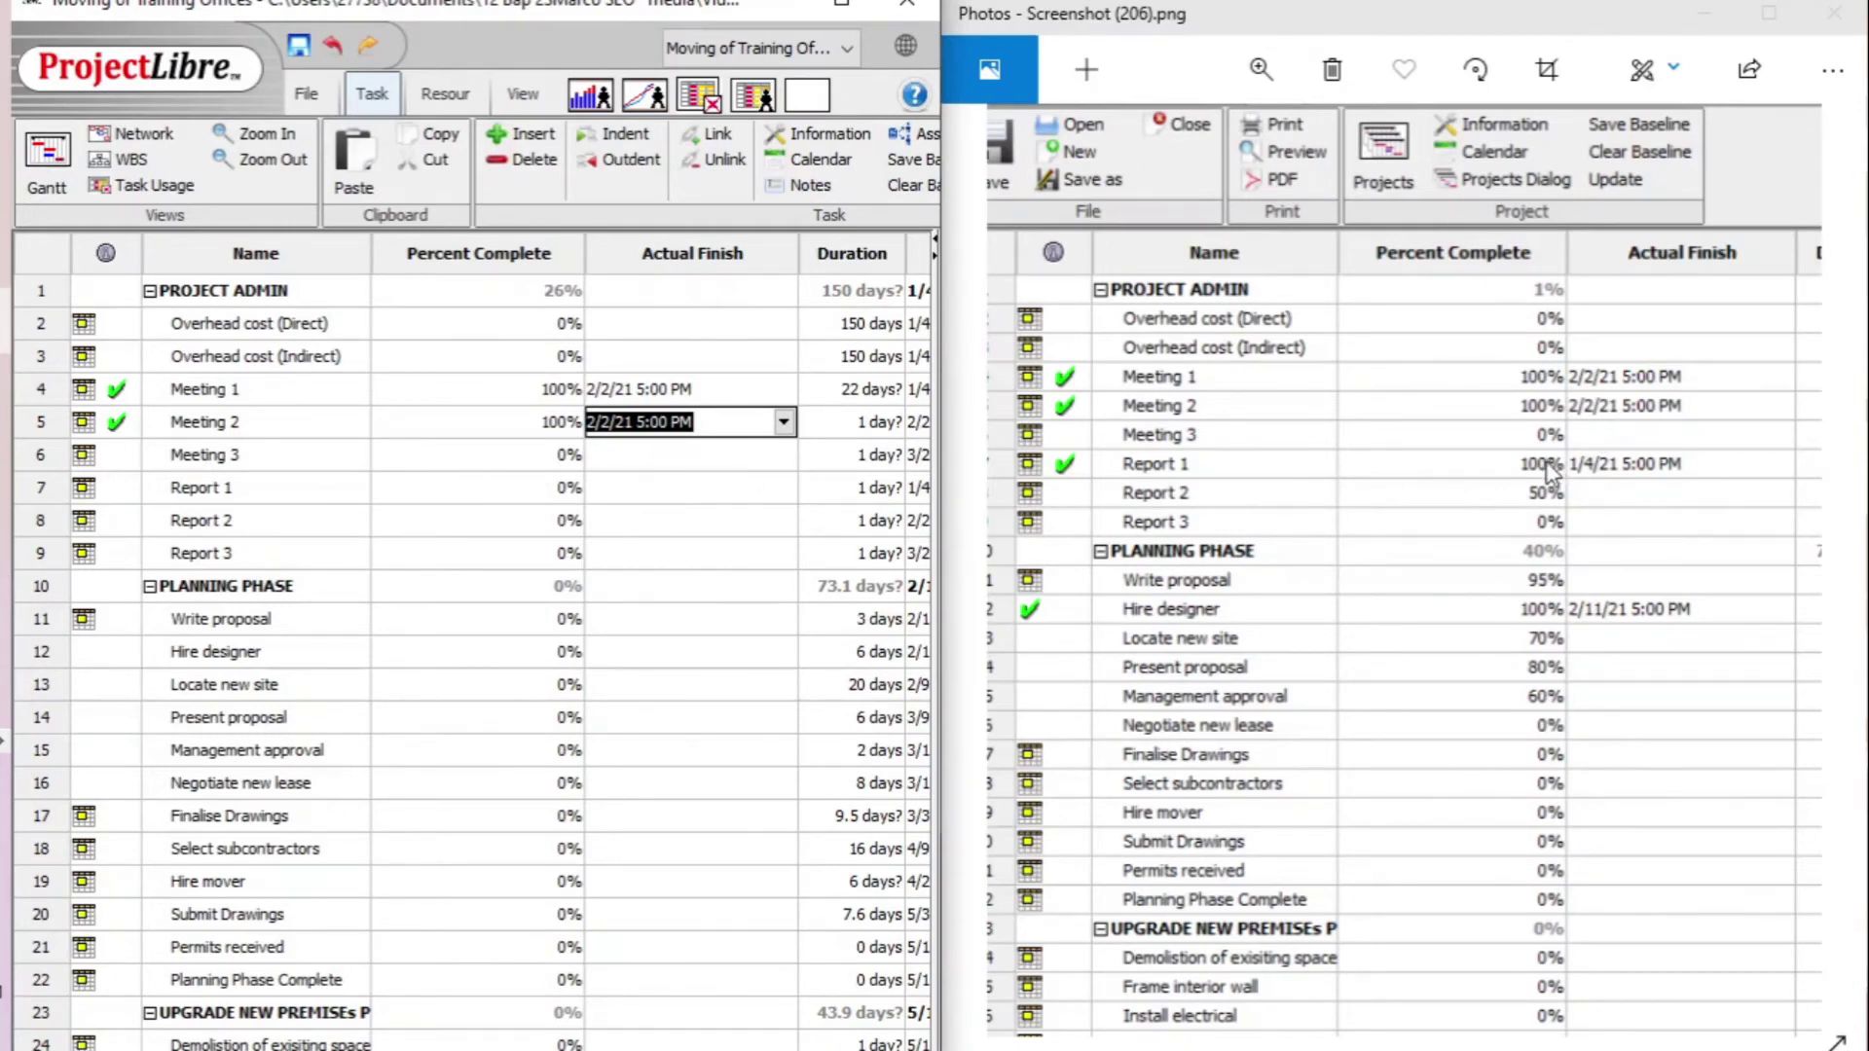
{"action": "left_click", "coordinate": [574, 489]}
Enter 100% for Report 1, update Report 2's progress, and set Write proposal to 95%
{"action": "type", "text": "100"}
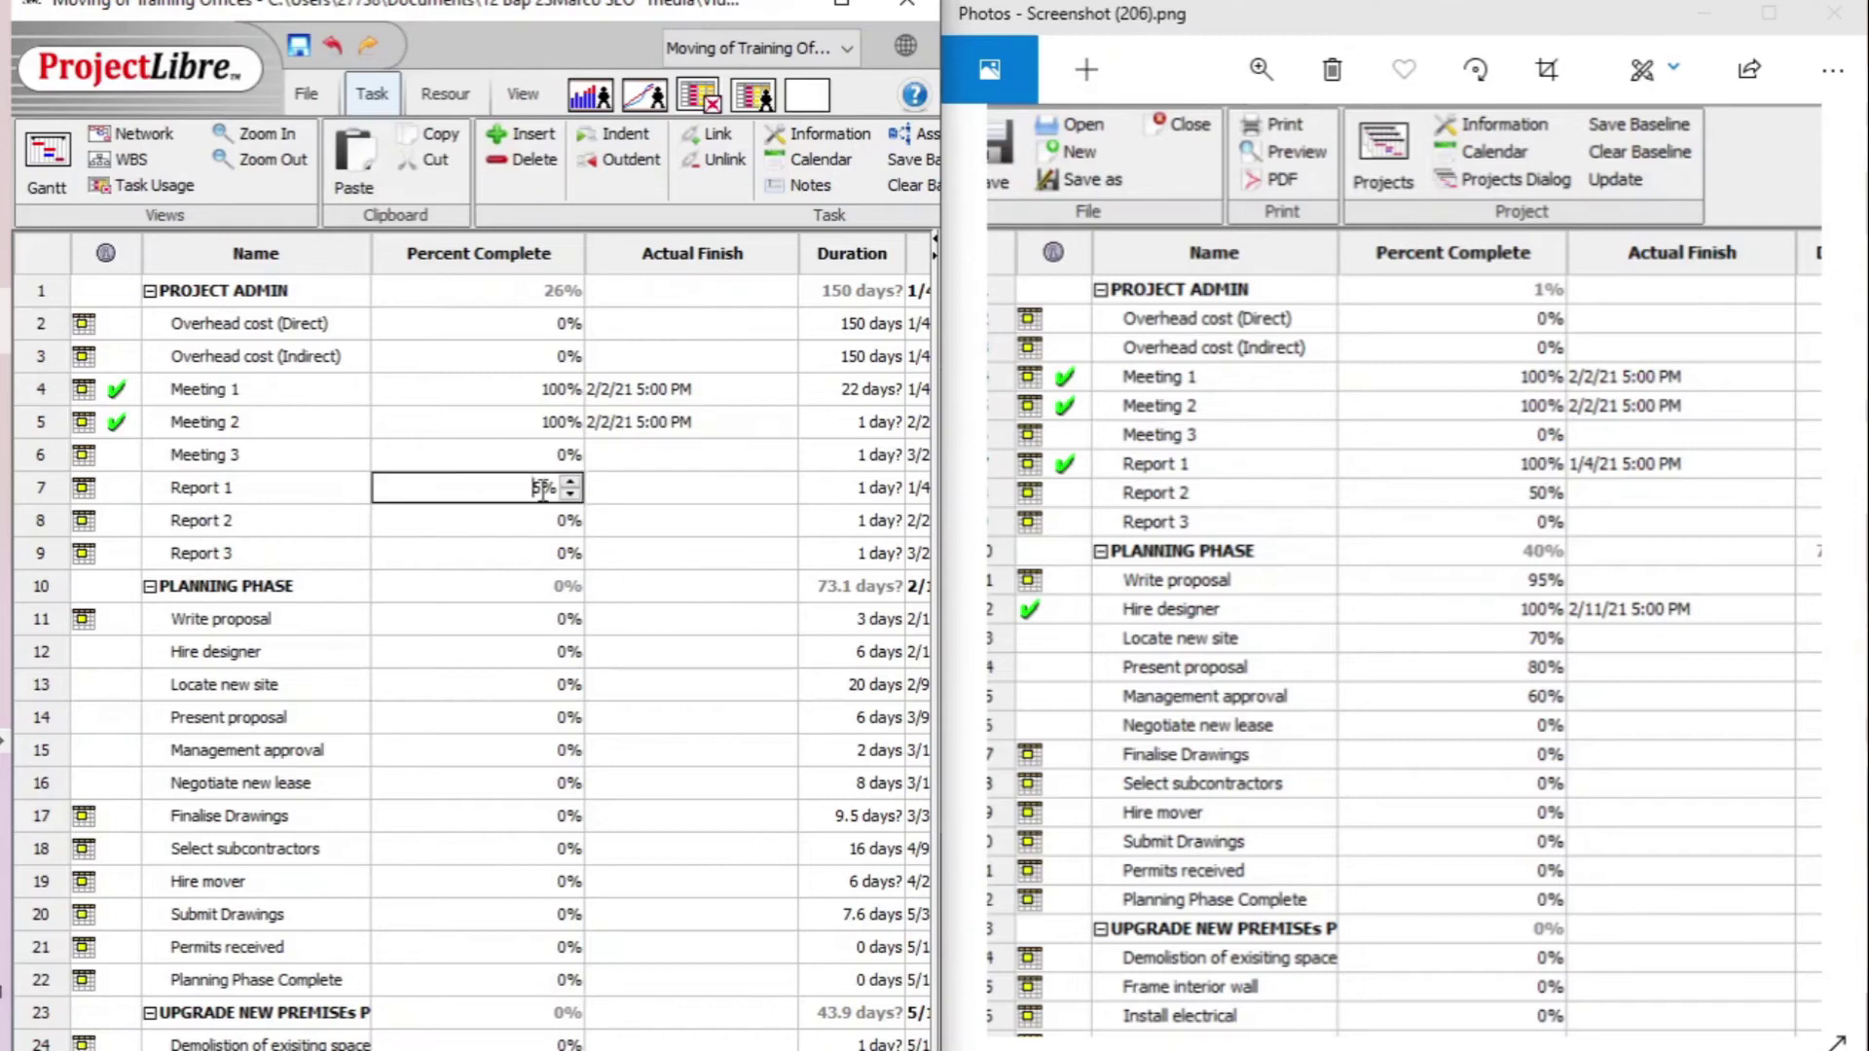
{"action": "left_click", "coordinate": [725, 497]}
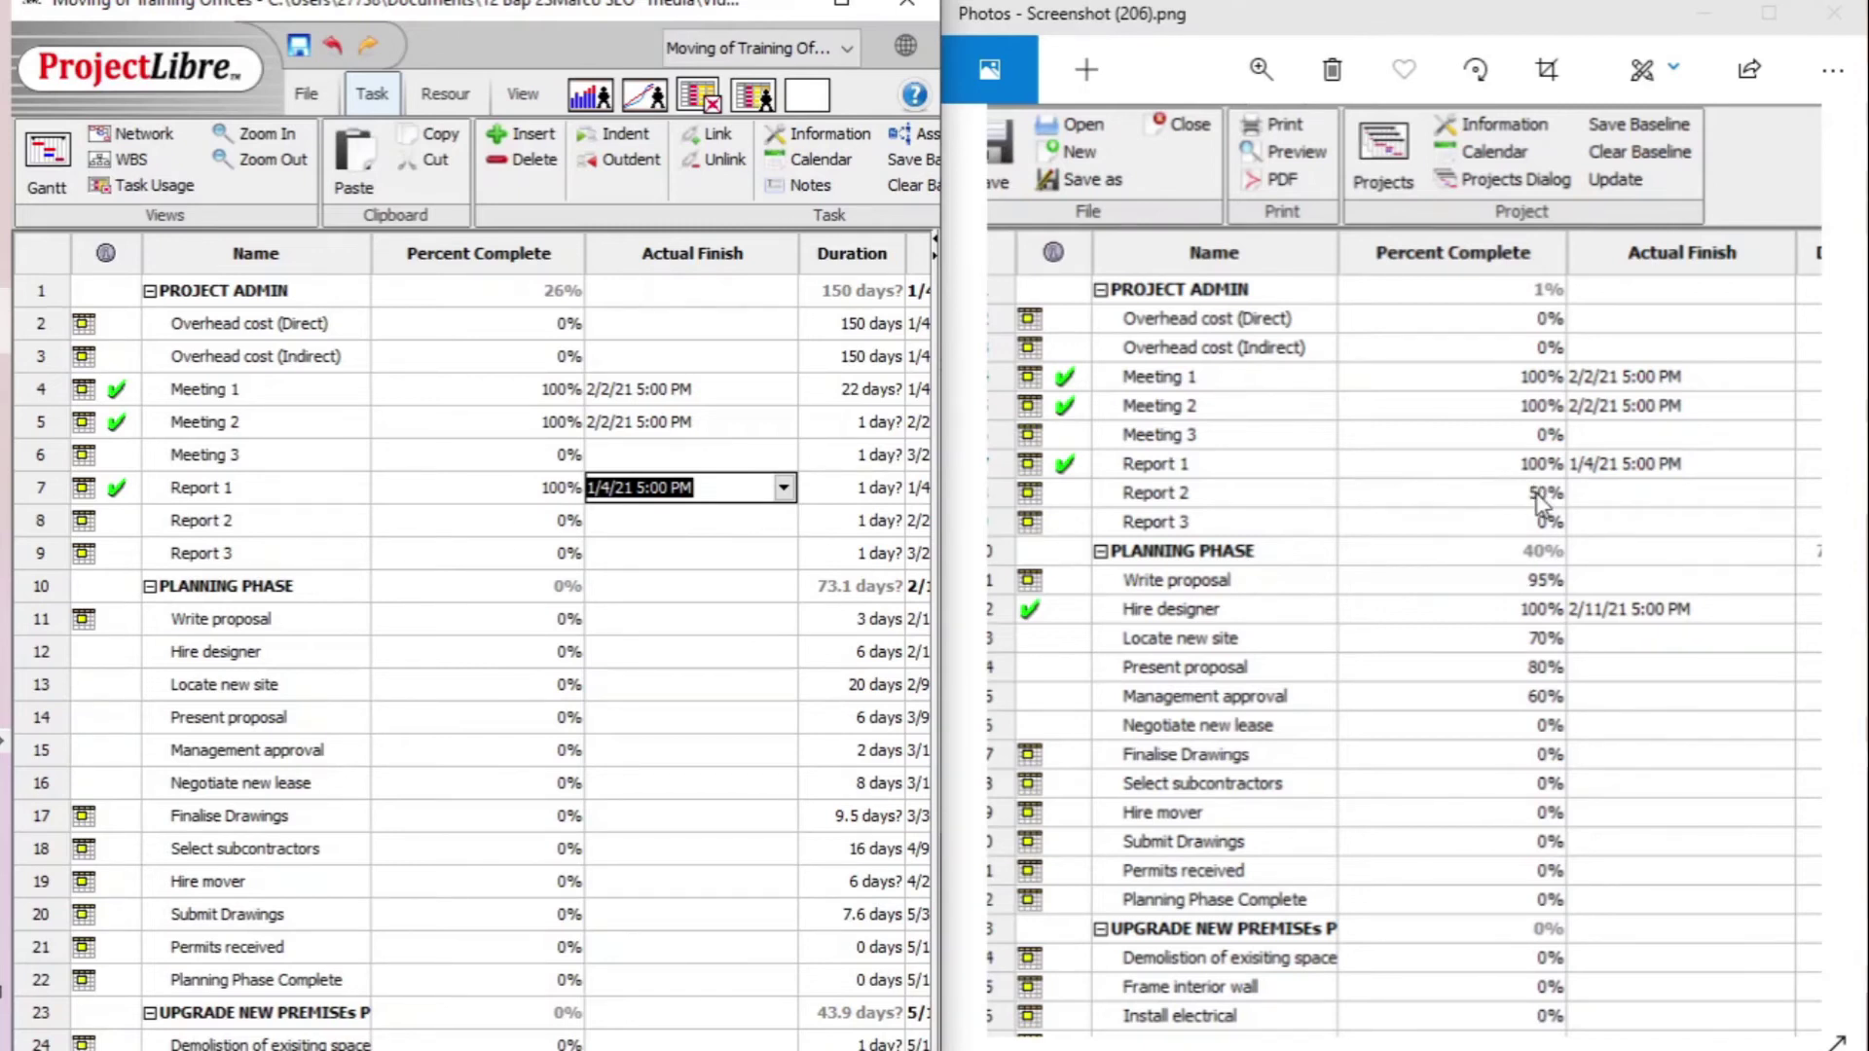
{"action": "left_click", "coordinate": [560, 522]}
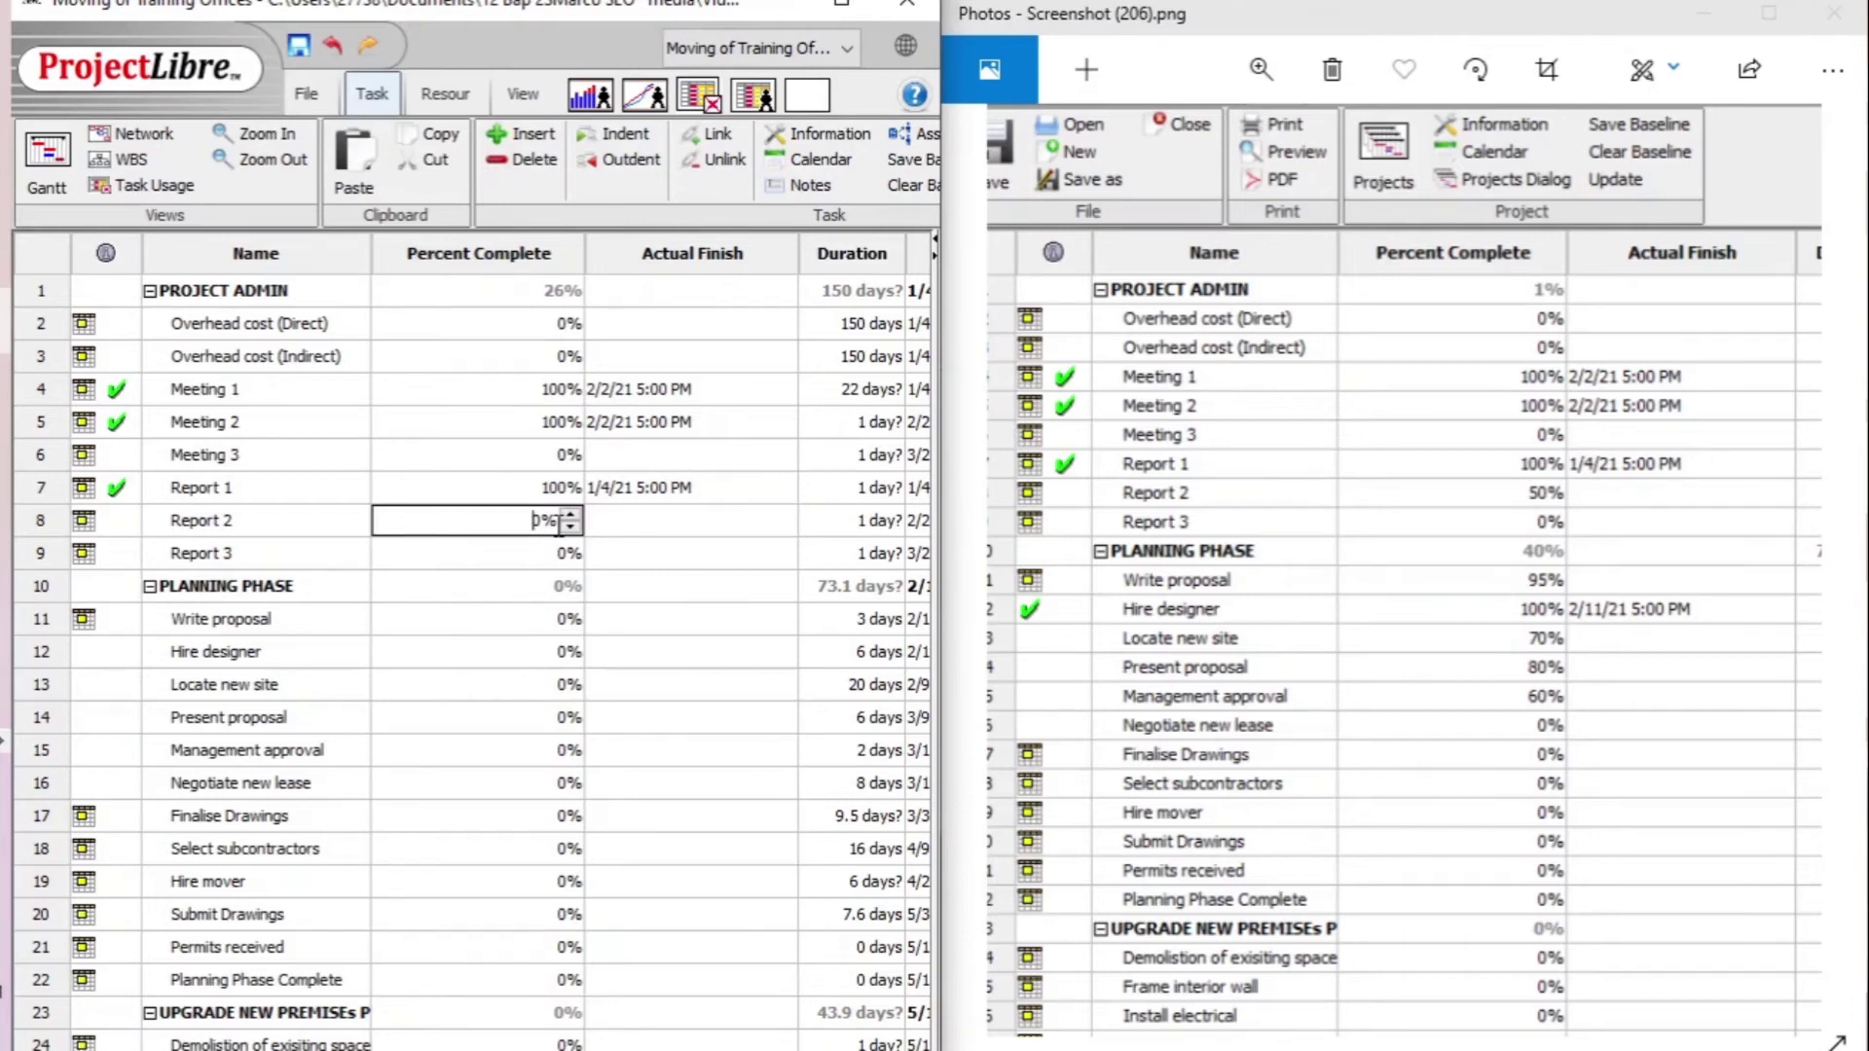
{"action": "type", "text": "5"}
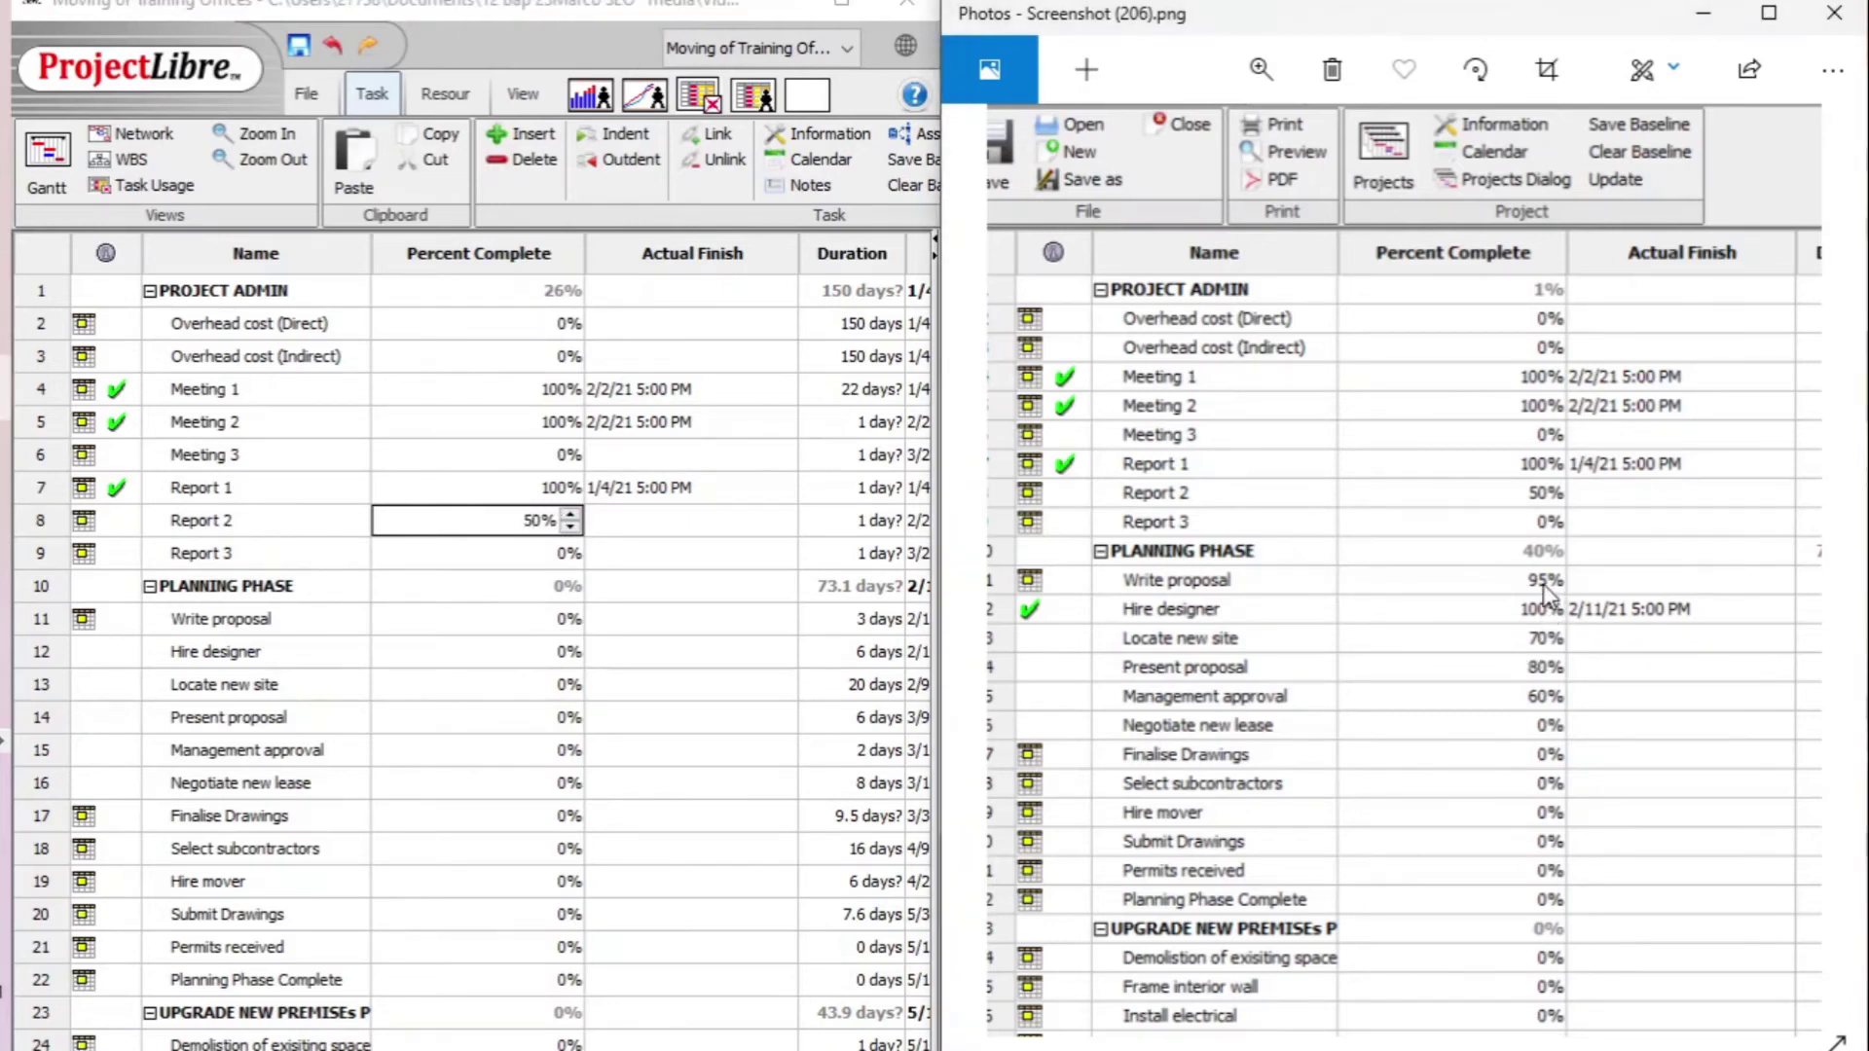
{"action": "left_click", "coordinate": [552, 619]}
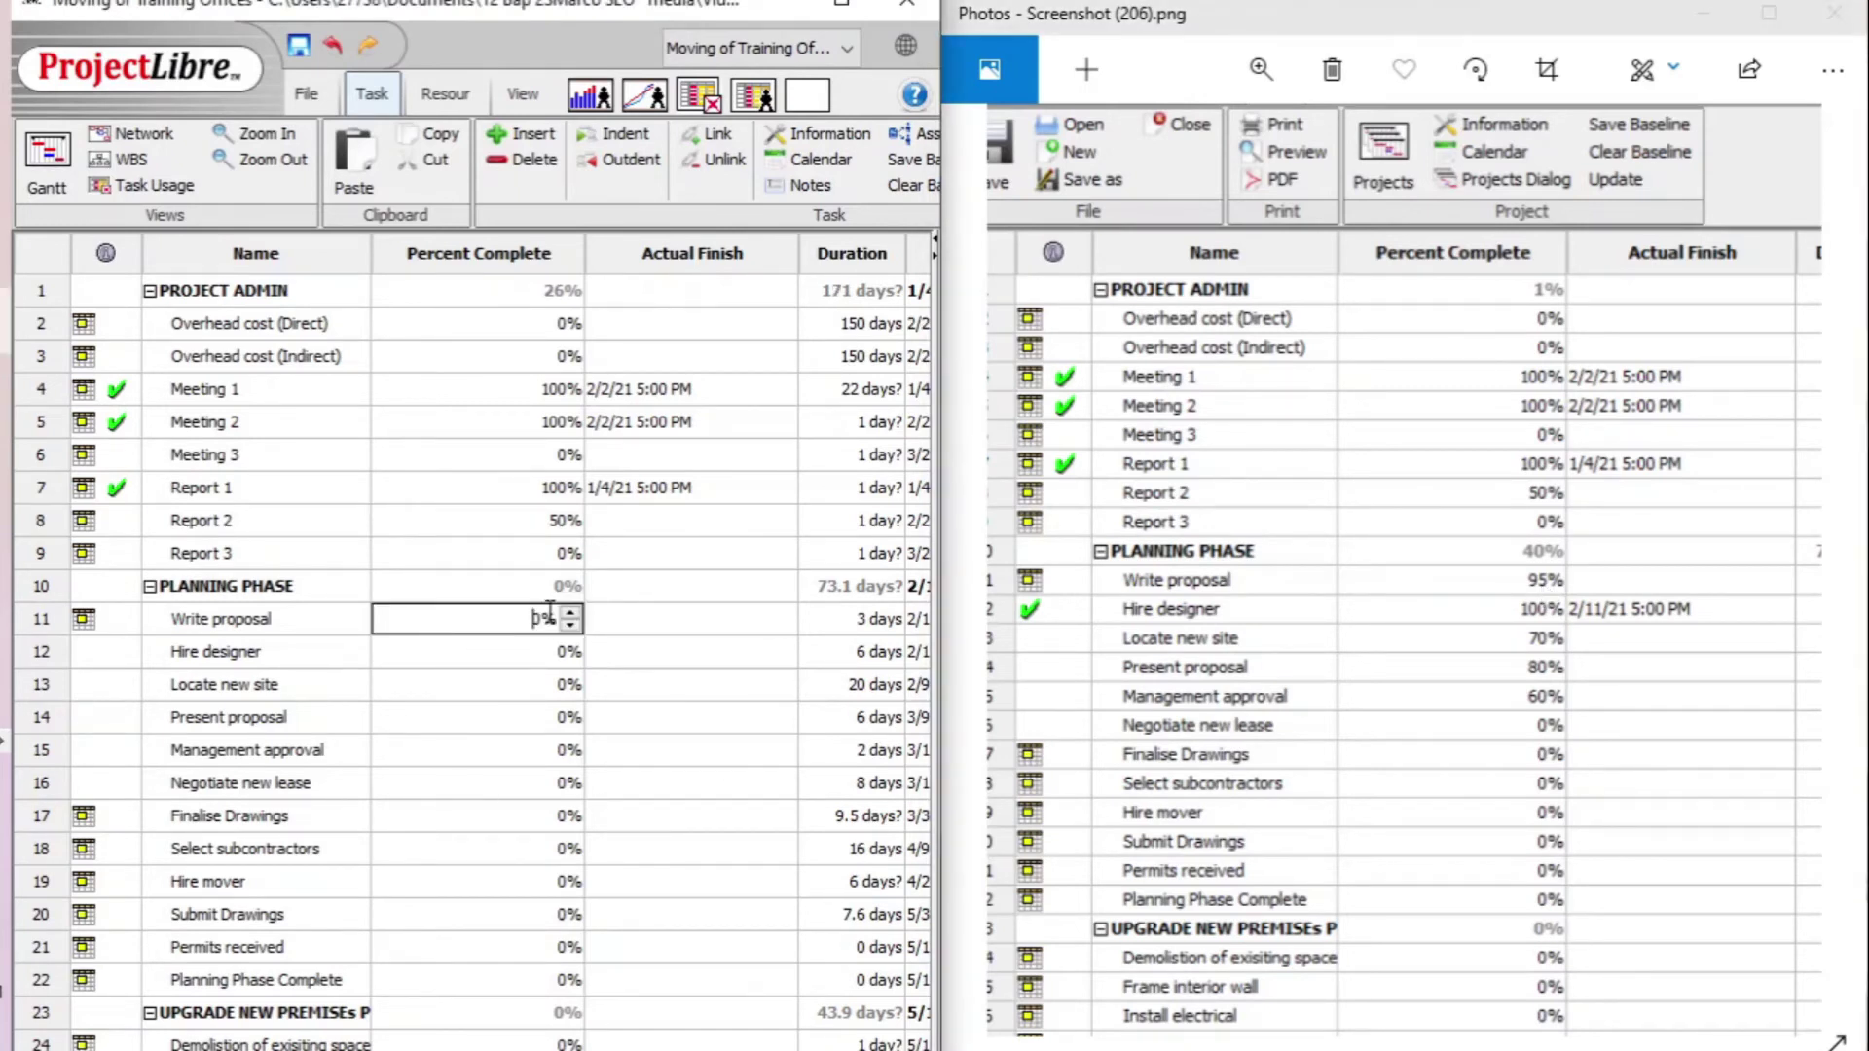
{"action": "key", "text": "BackSpace"}
{"action": "type", "text": "95"}
{"action": "left_click", "coordinate": [552, 652]}
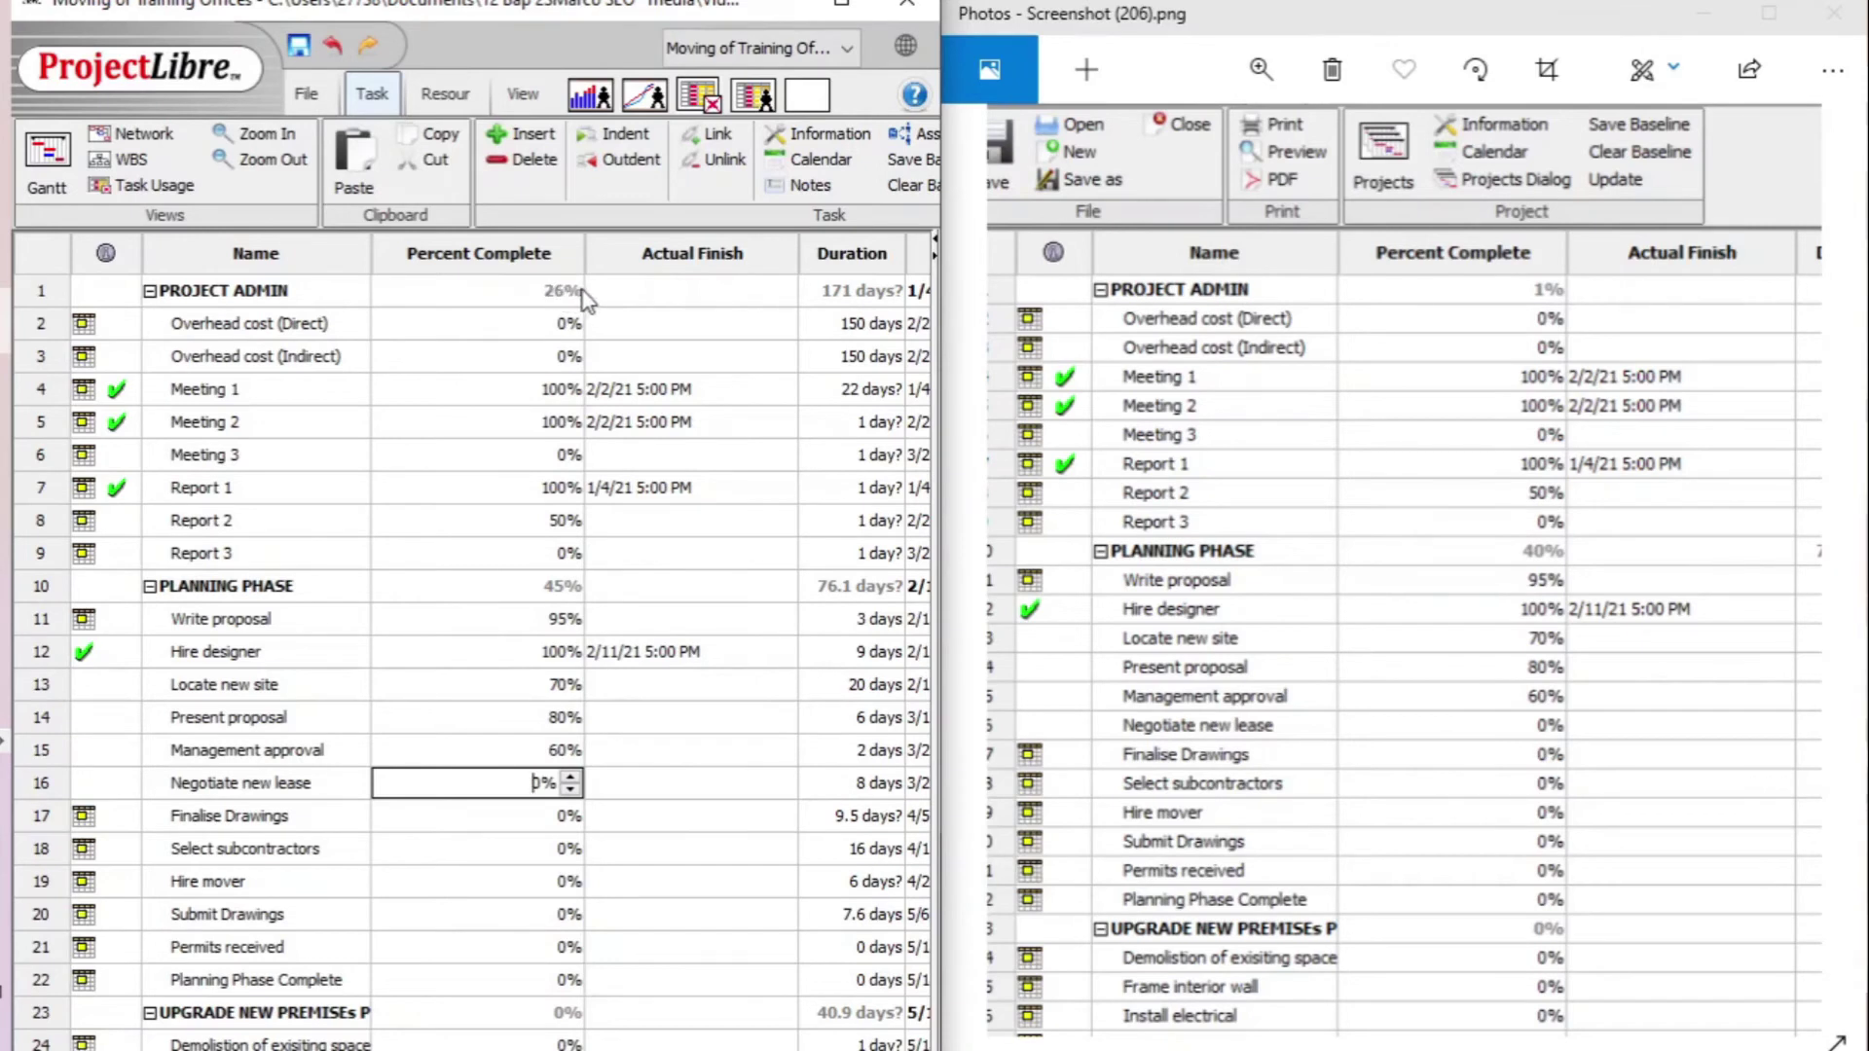
Commit the last progress entry, check the UPGRADE NEW PREMISES summary, and close the reference screenshot
{"action": "left_click", "coordinate": [421, 596]}
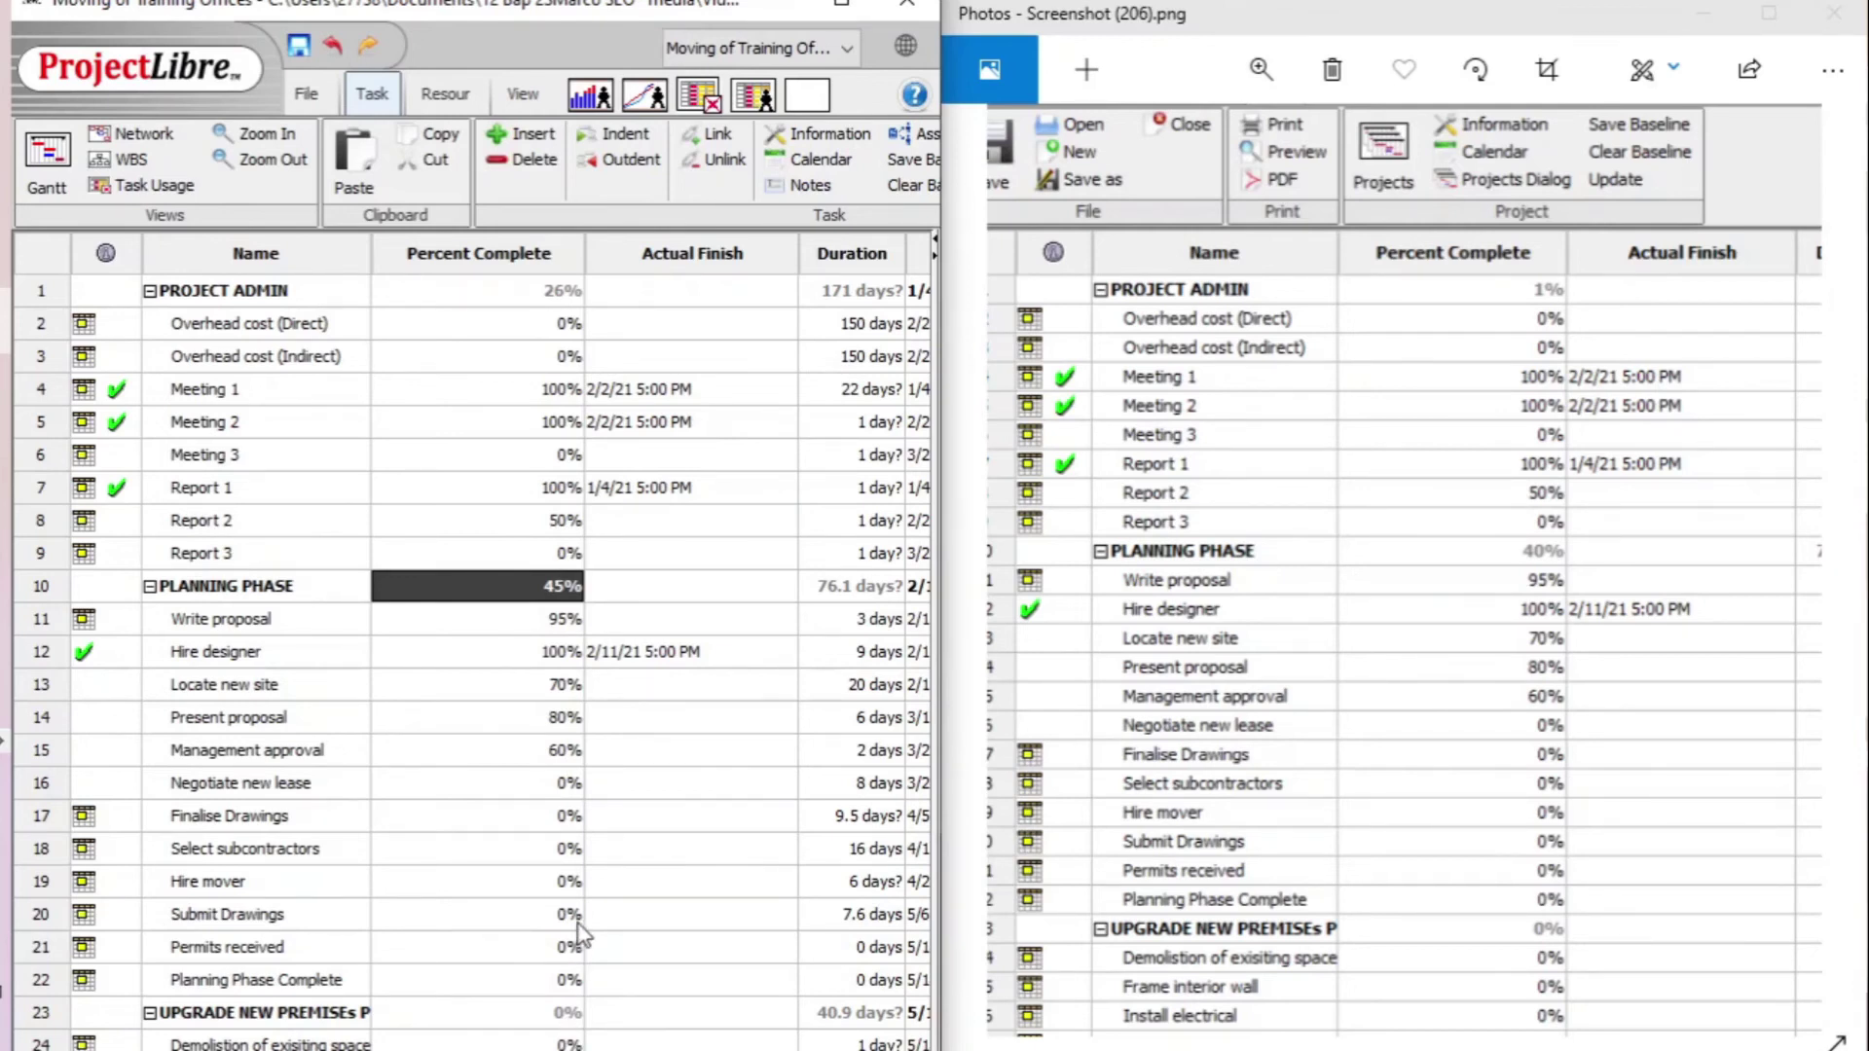
{"action": "left_click", "coordinate": [414, 1016]}
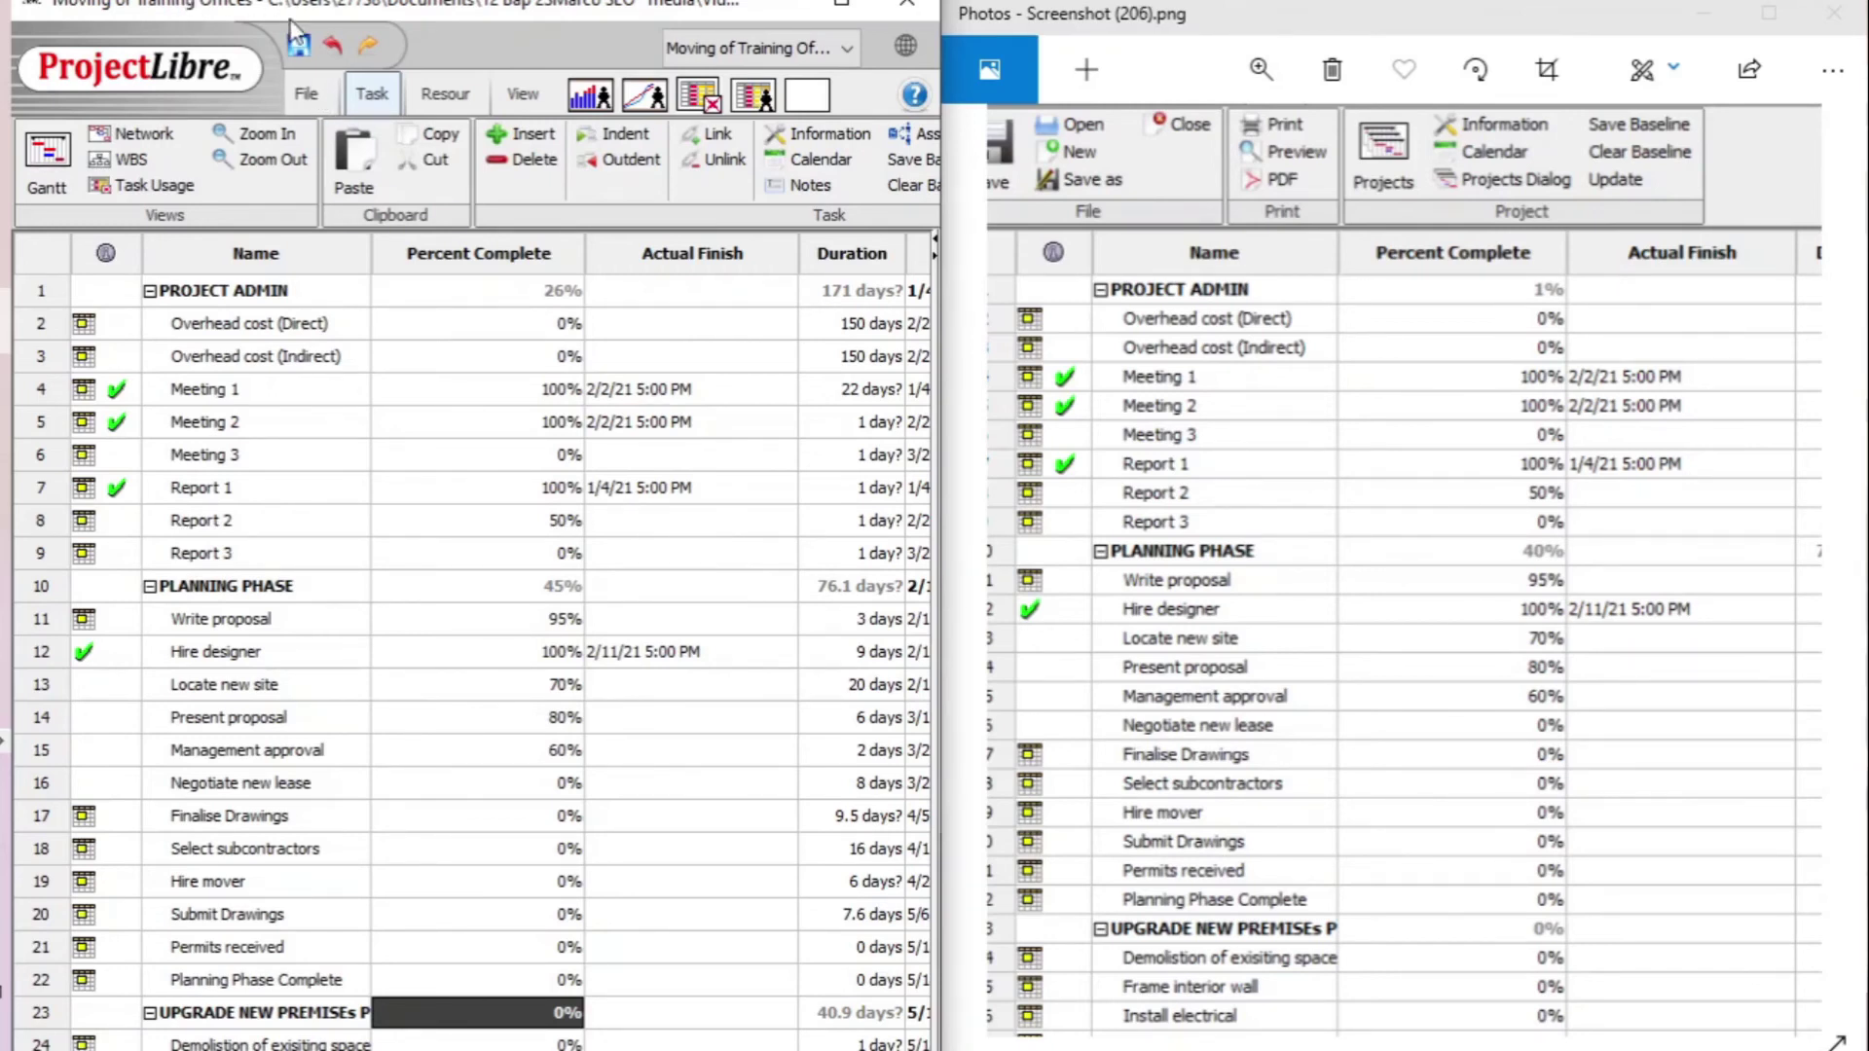
{"action": "left_click", "coordinate": [304, 89]}
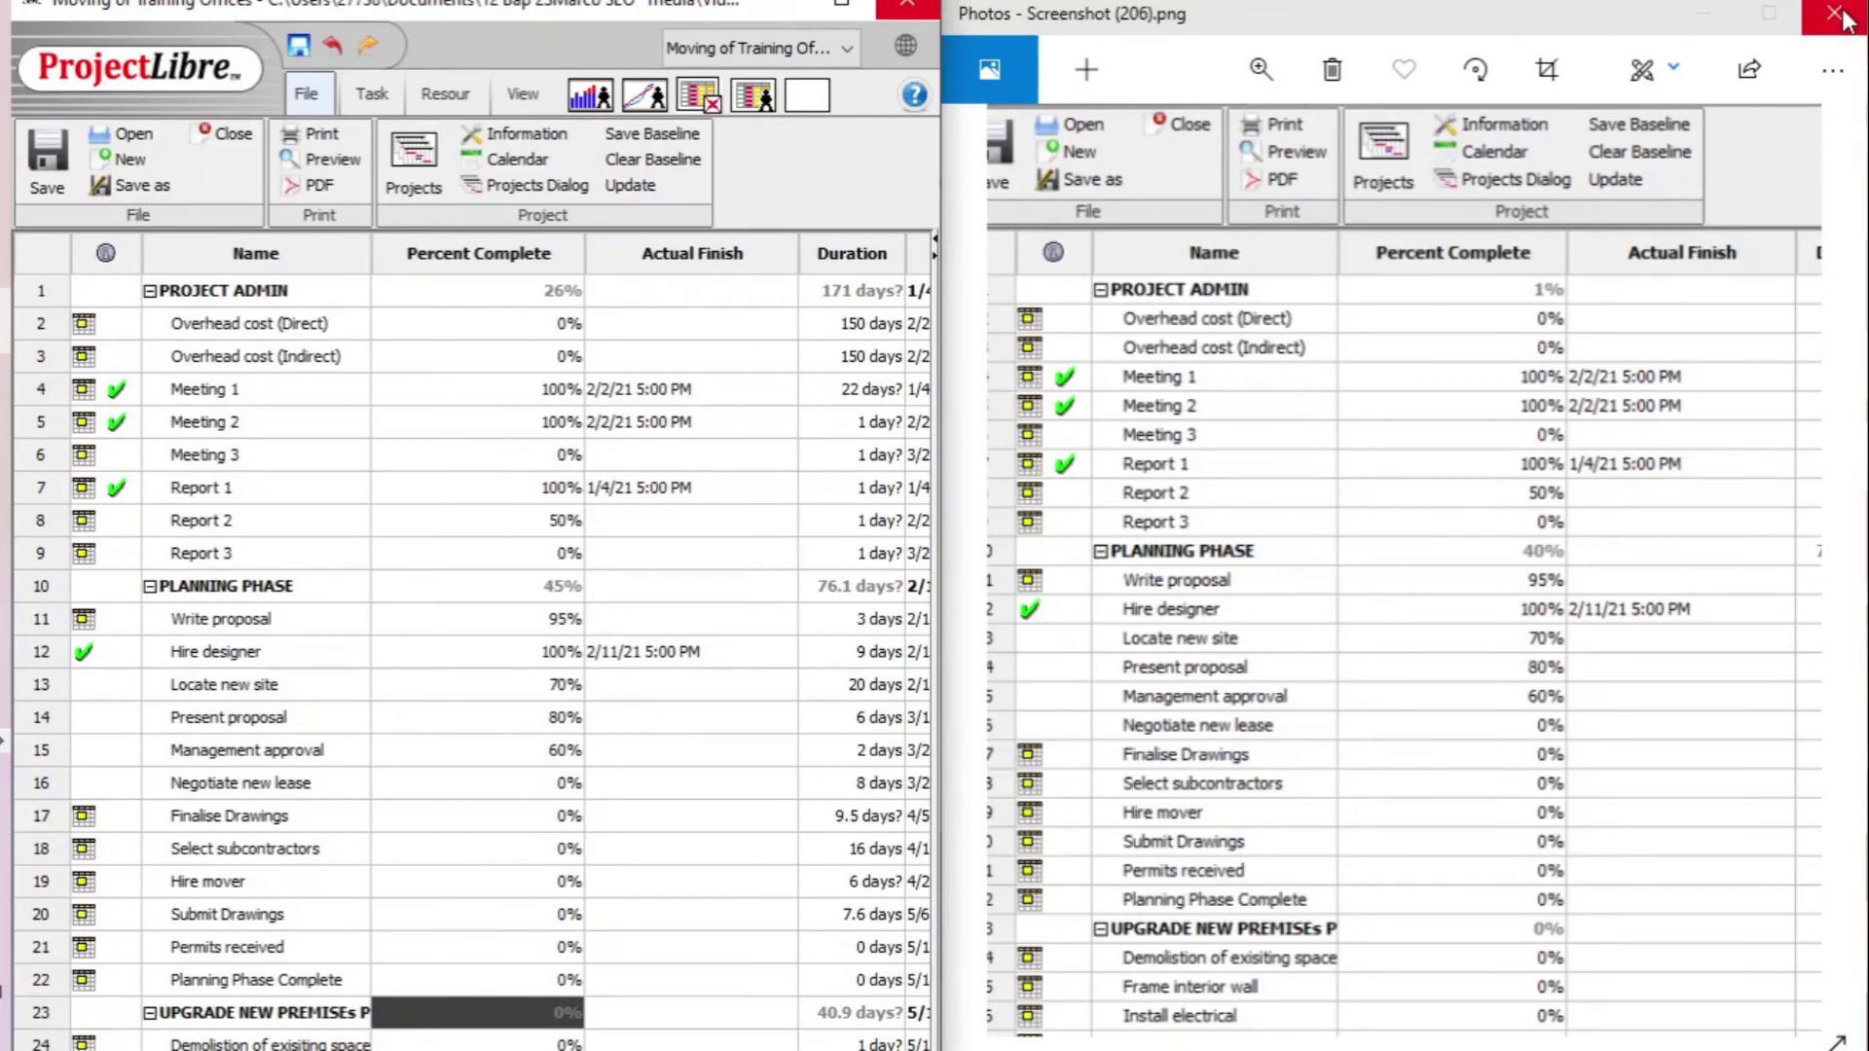
{"action": "left_click", "coordinate": [1843, 15]}
Close File Explorer and hide the Percent Complete and Actual Finish columns beside the Gantt bars
{"action": "left_click", "coordinate": [1845, 18]}
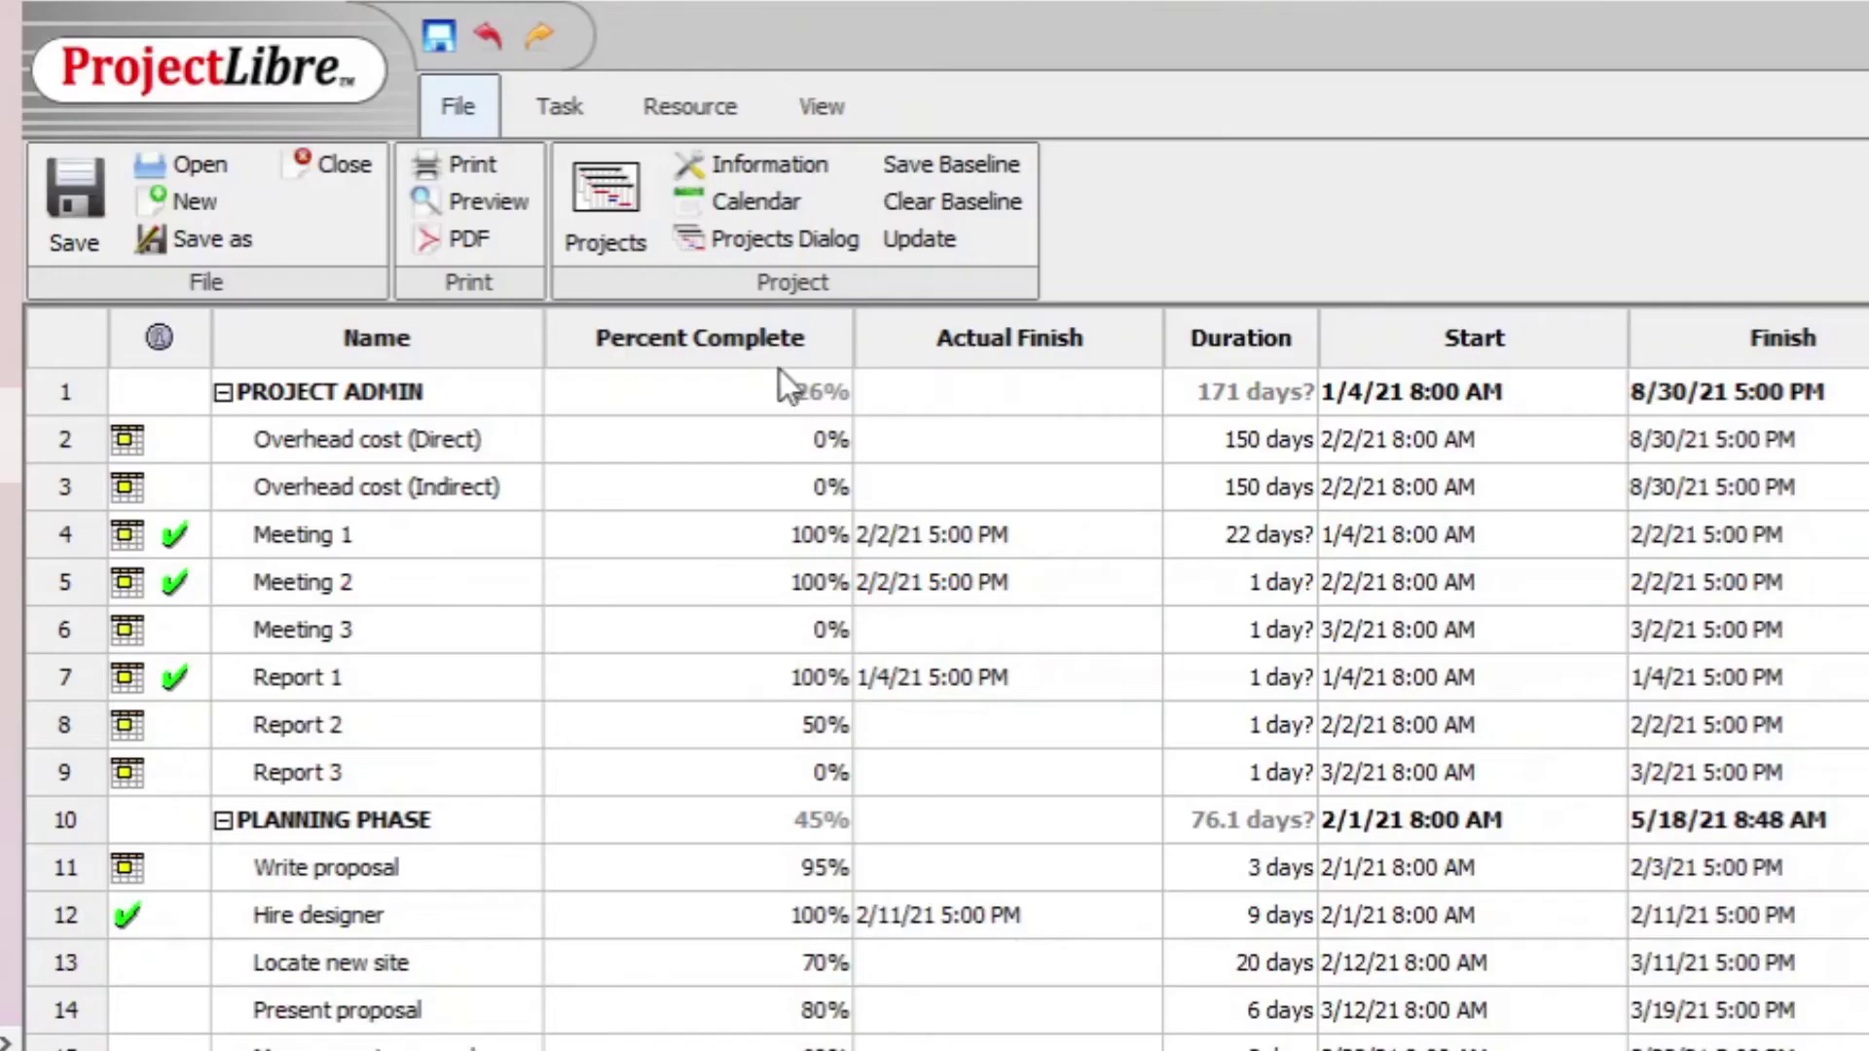
{"action": "right_click", "coordinate": [766, 345]}
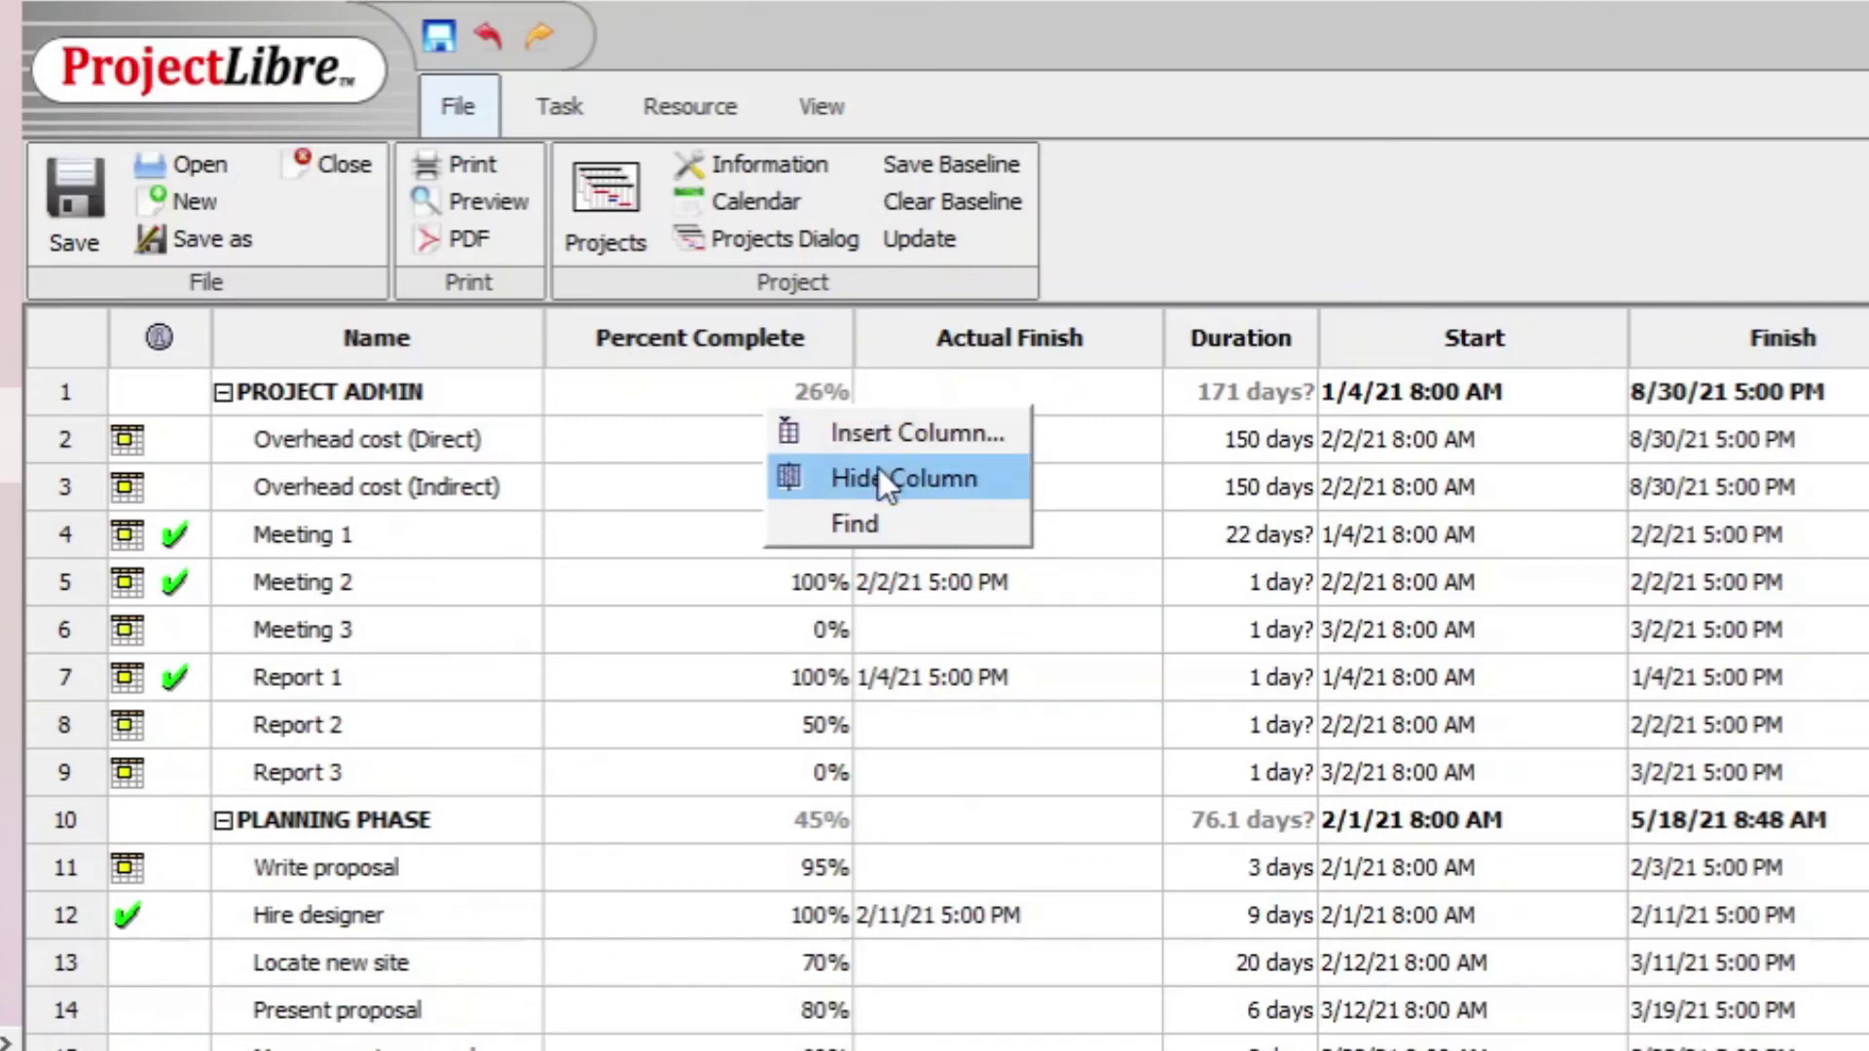
{"action": "left_click", "coordinate": [884, 482]}
{"action": "right_click", "coordinate": [751, 331]}
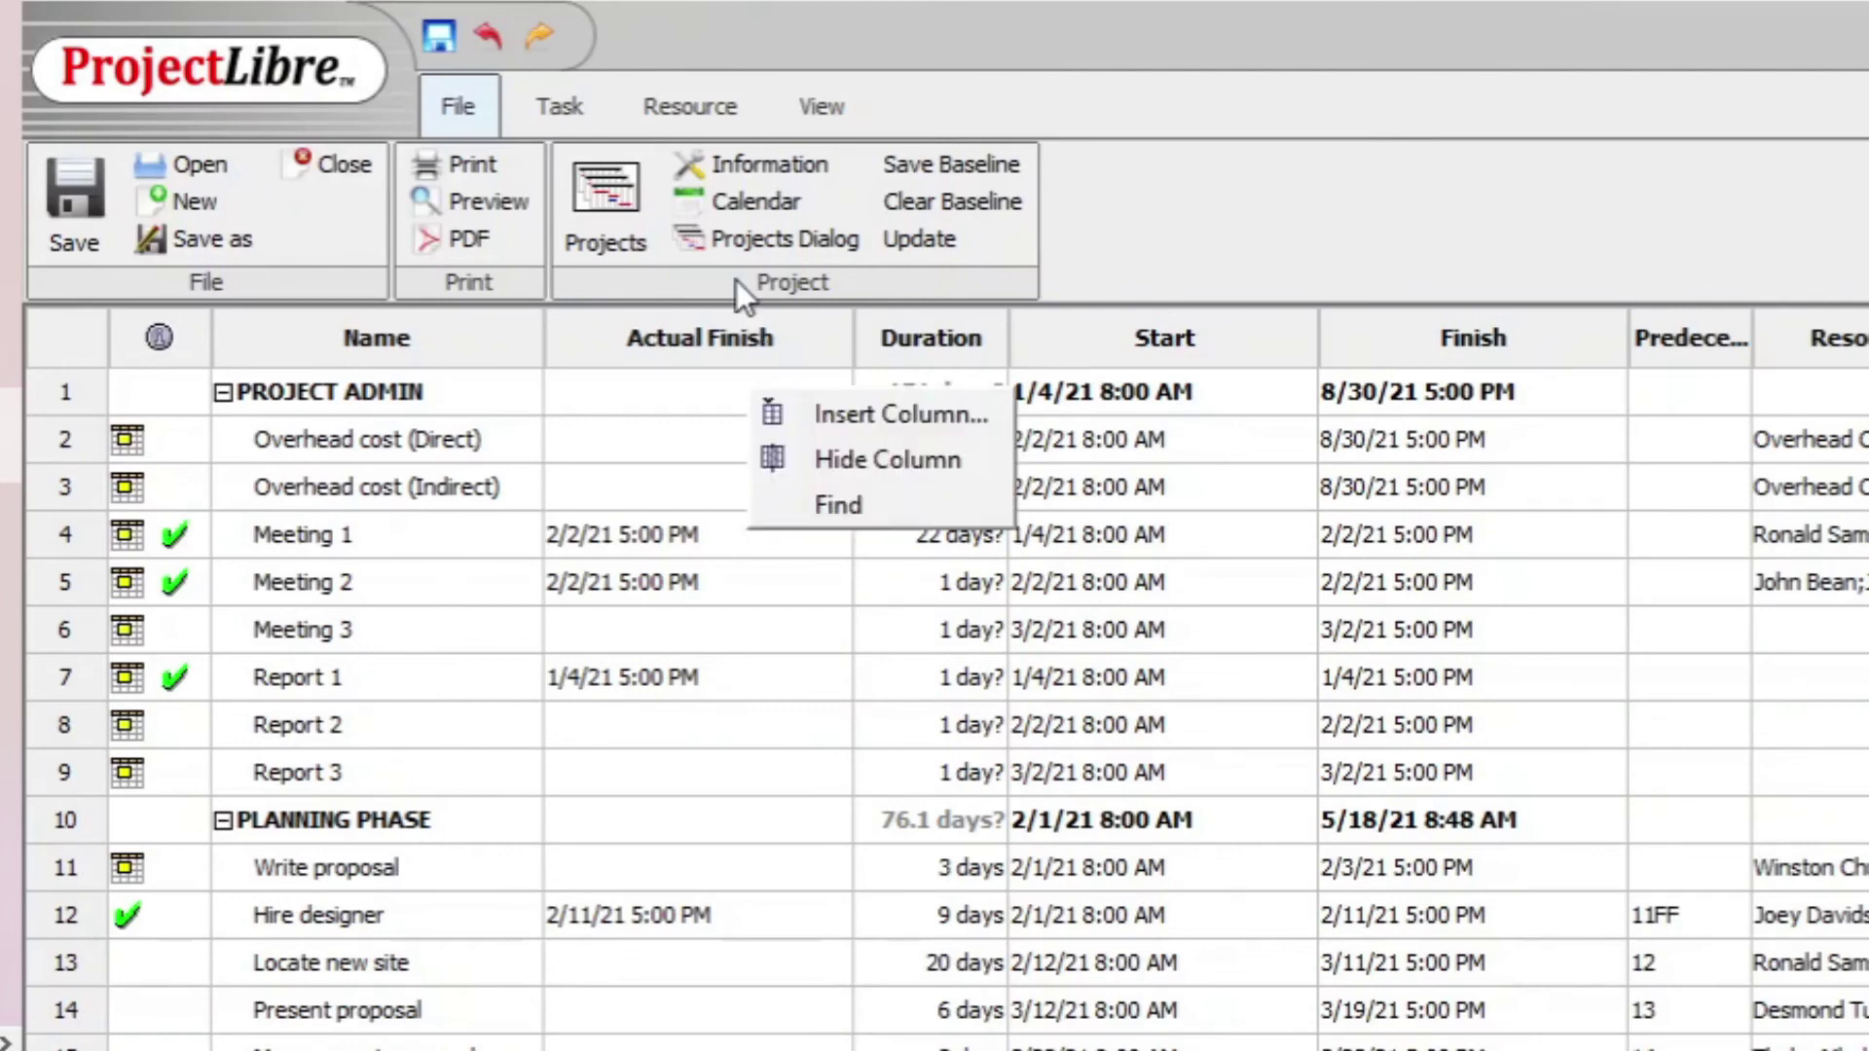
{"action": "left_click", "coordinate": [819, 458]}
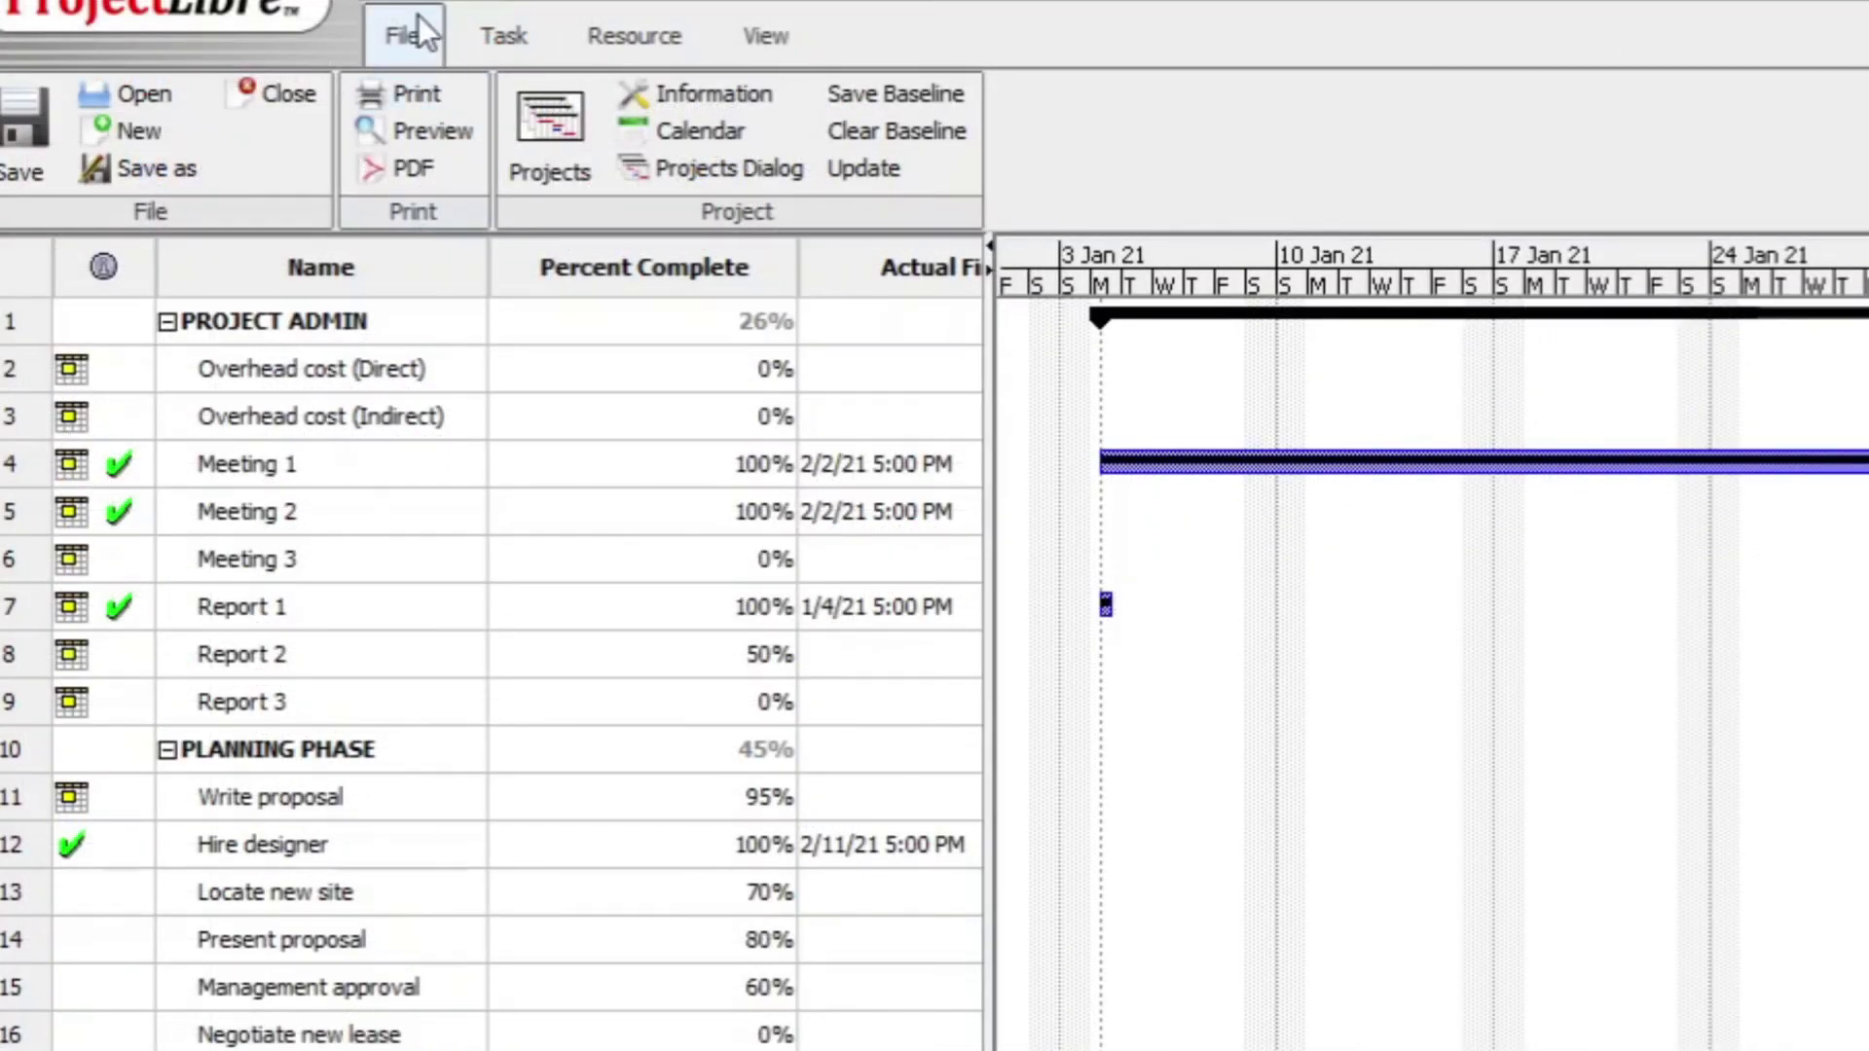
Check Project Information statistics: $56719.61 actual cost and 1,455.2 actual work hours
{"action": "left_click", "coordinate": [769, 108]}
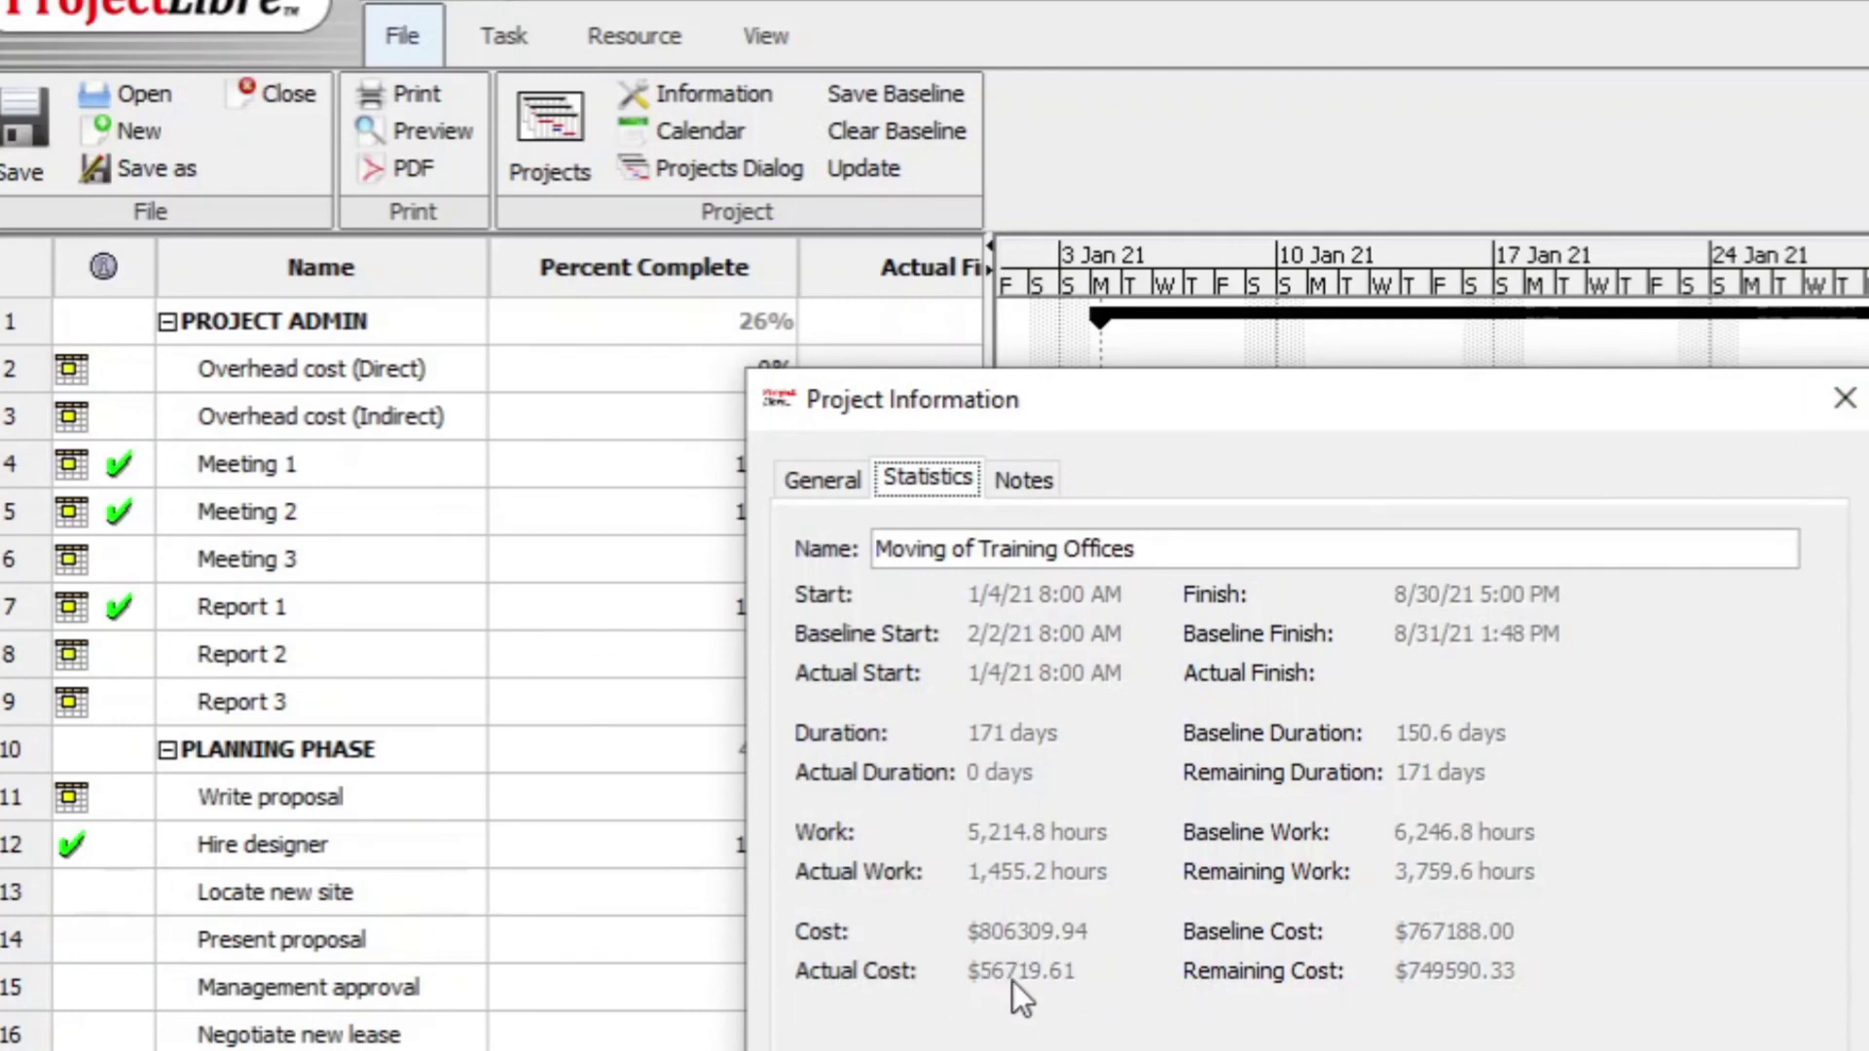
{"action": "left_click", "coordinate": [1843, 398]}
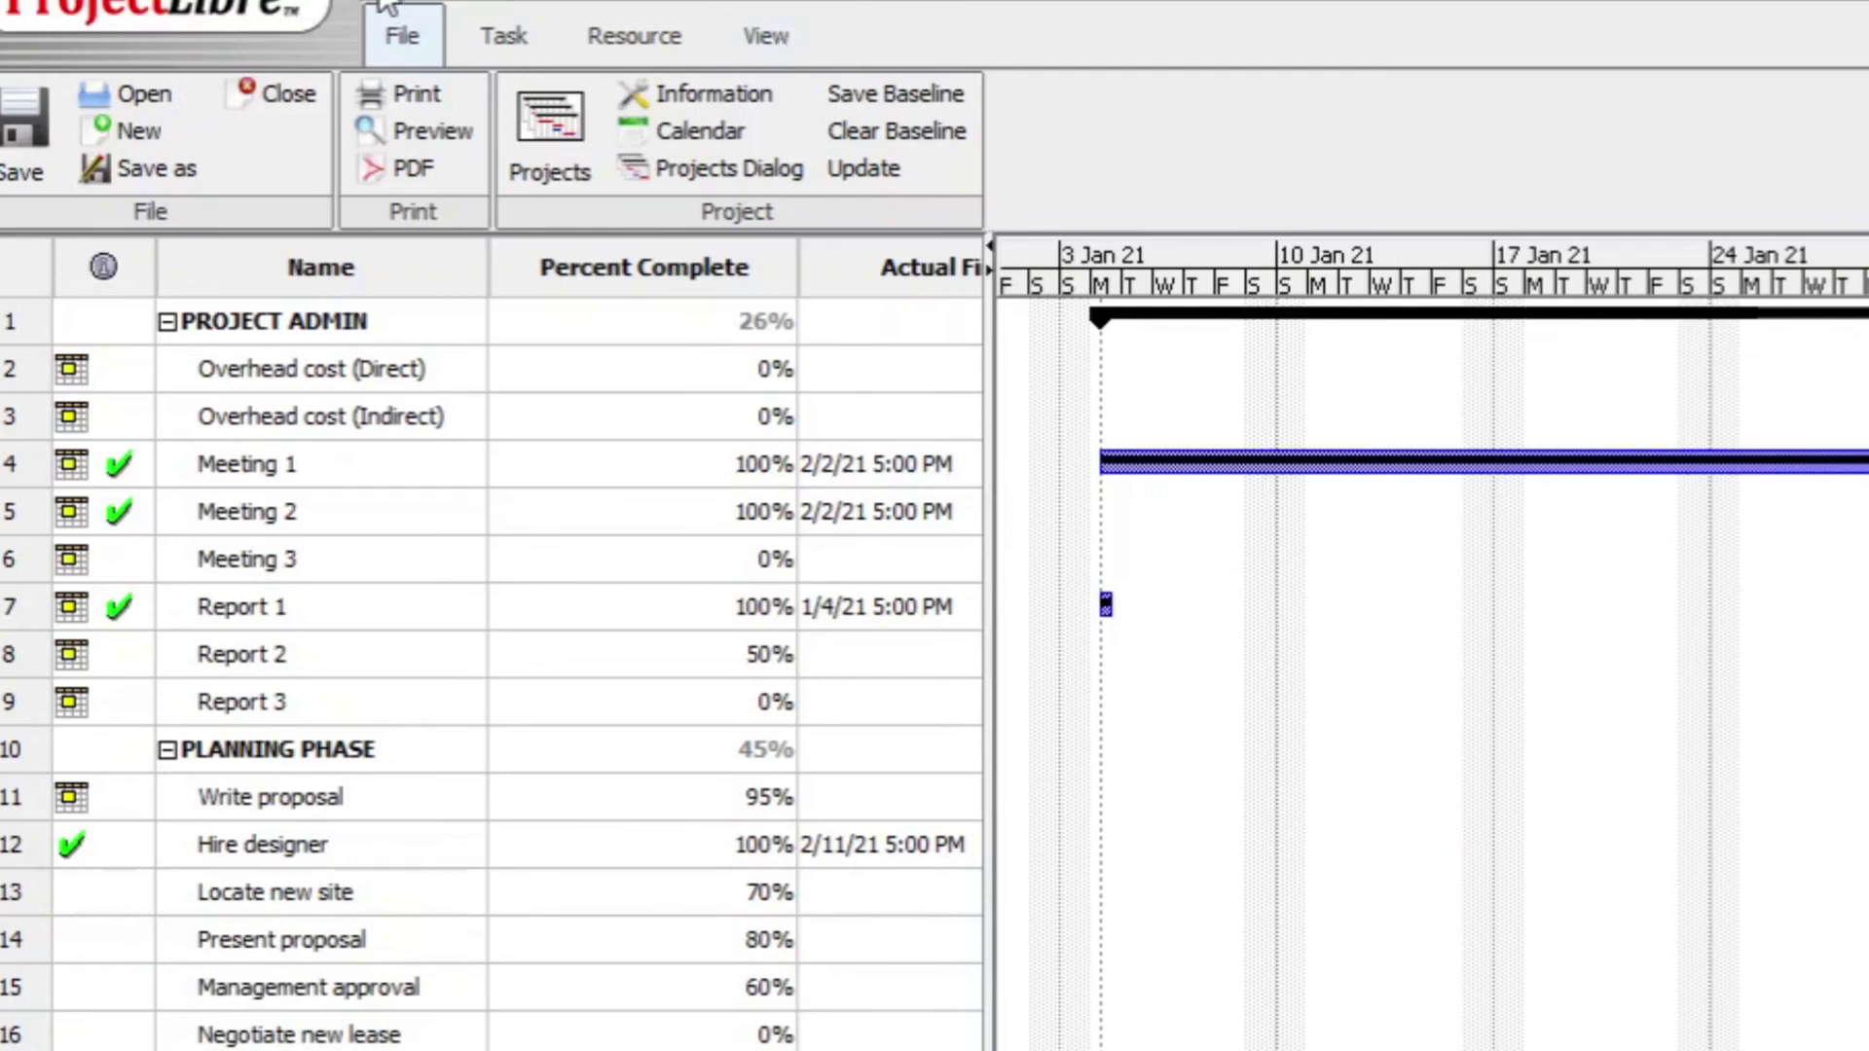
Open the Project Details report and review its finish date 8/30/21, 171 days and 17% complete
{"action": "left_click", "coordinate": [761, 37]}
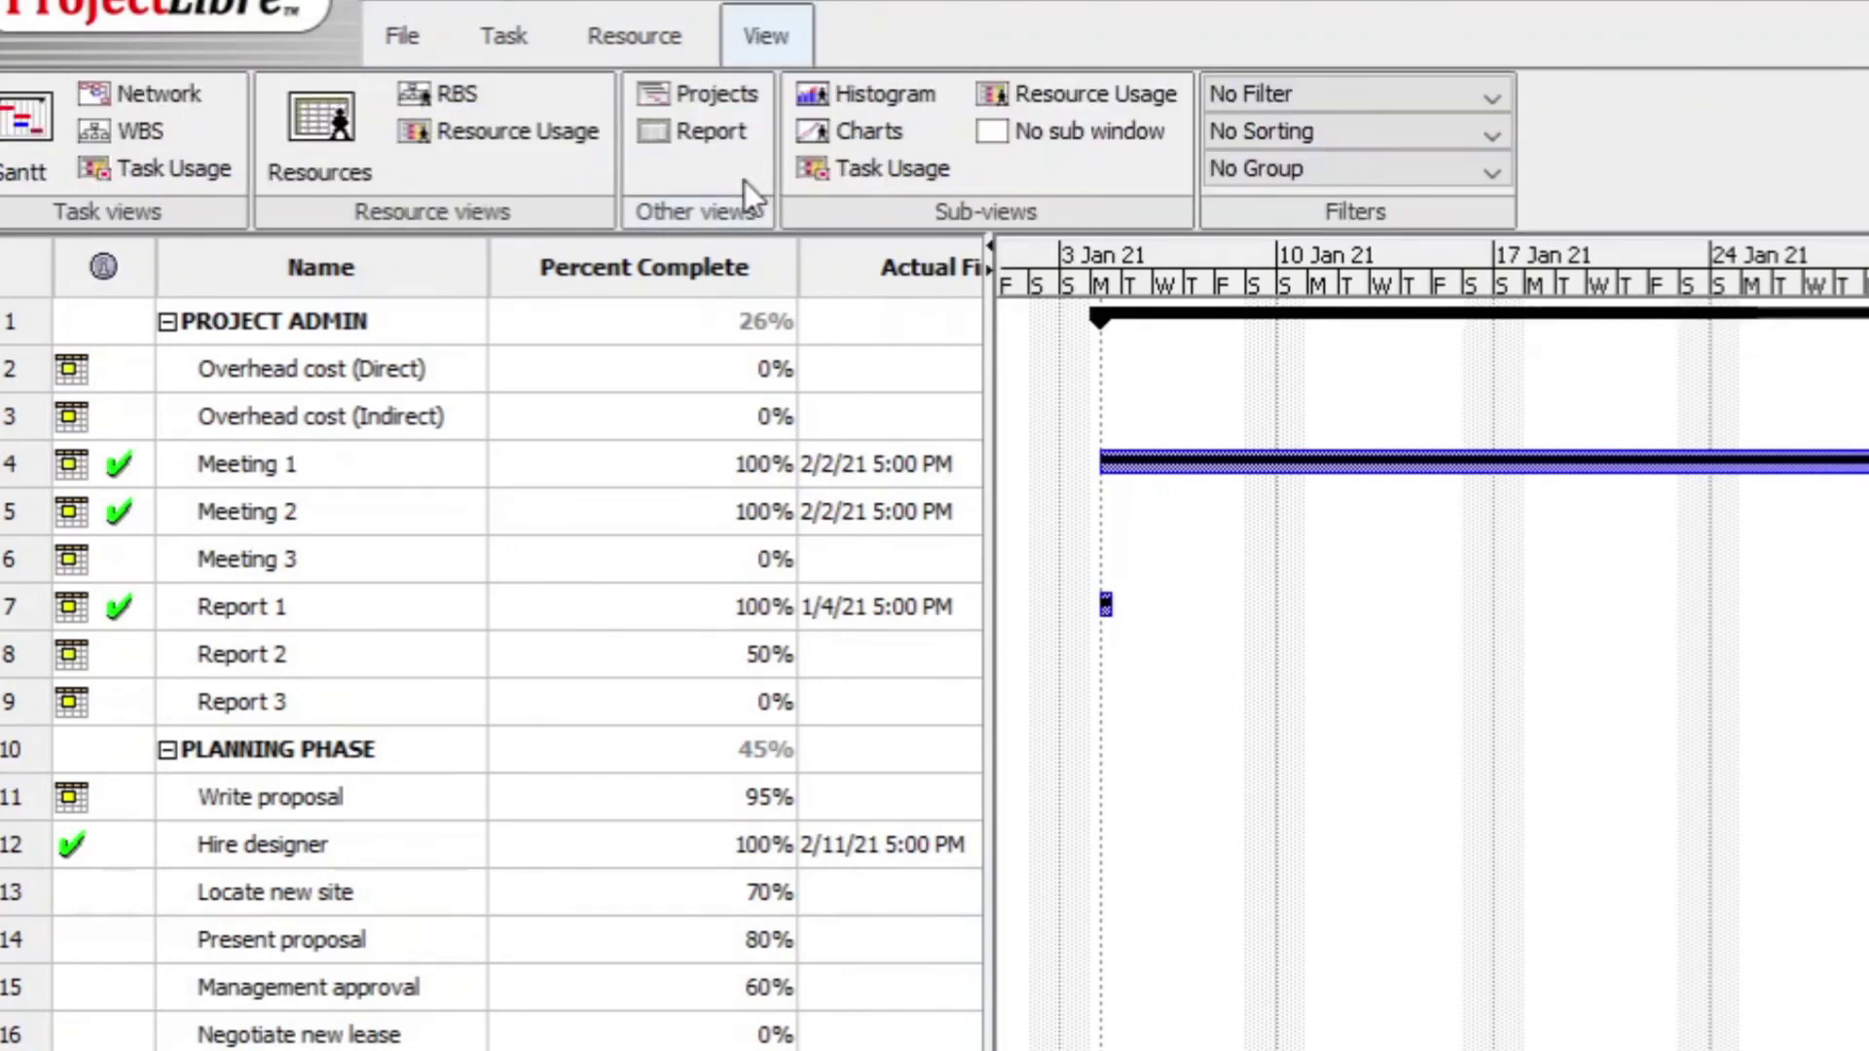
{"action": "left_click", "coordinate": [710, 136]}
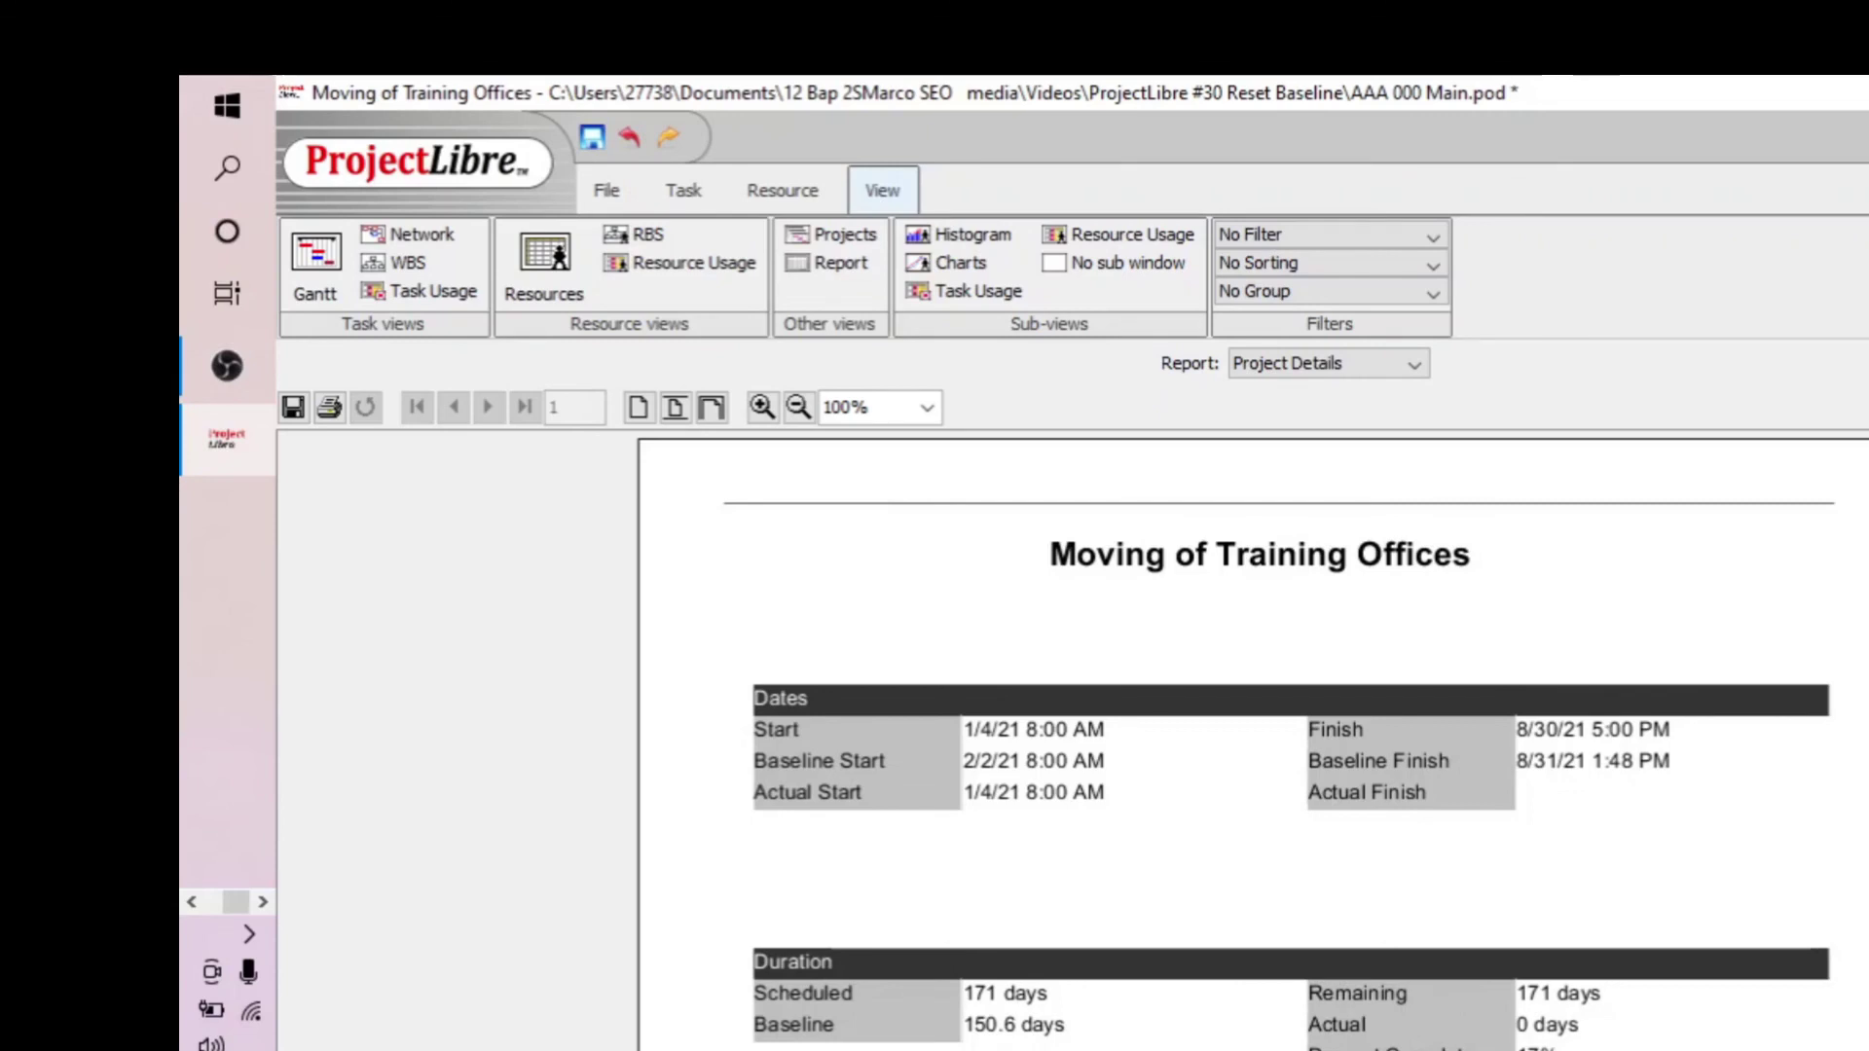
{"action": "scroll", "coordinate": [1236, 740], "scroll_direction": "down", "scroll_amount": 5}
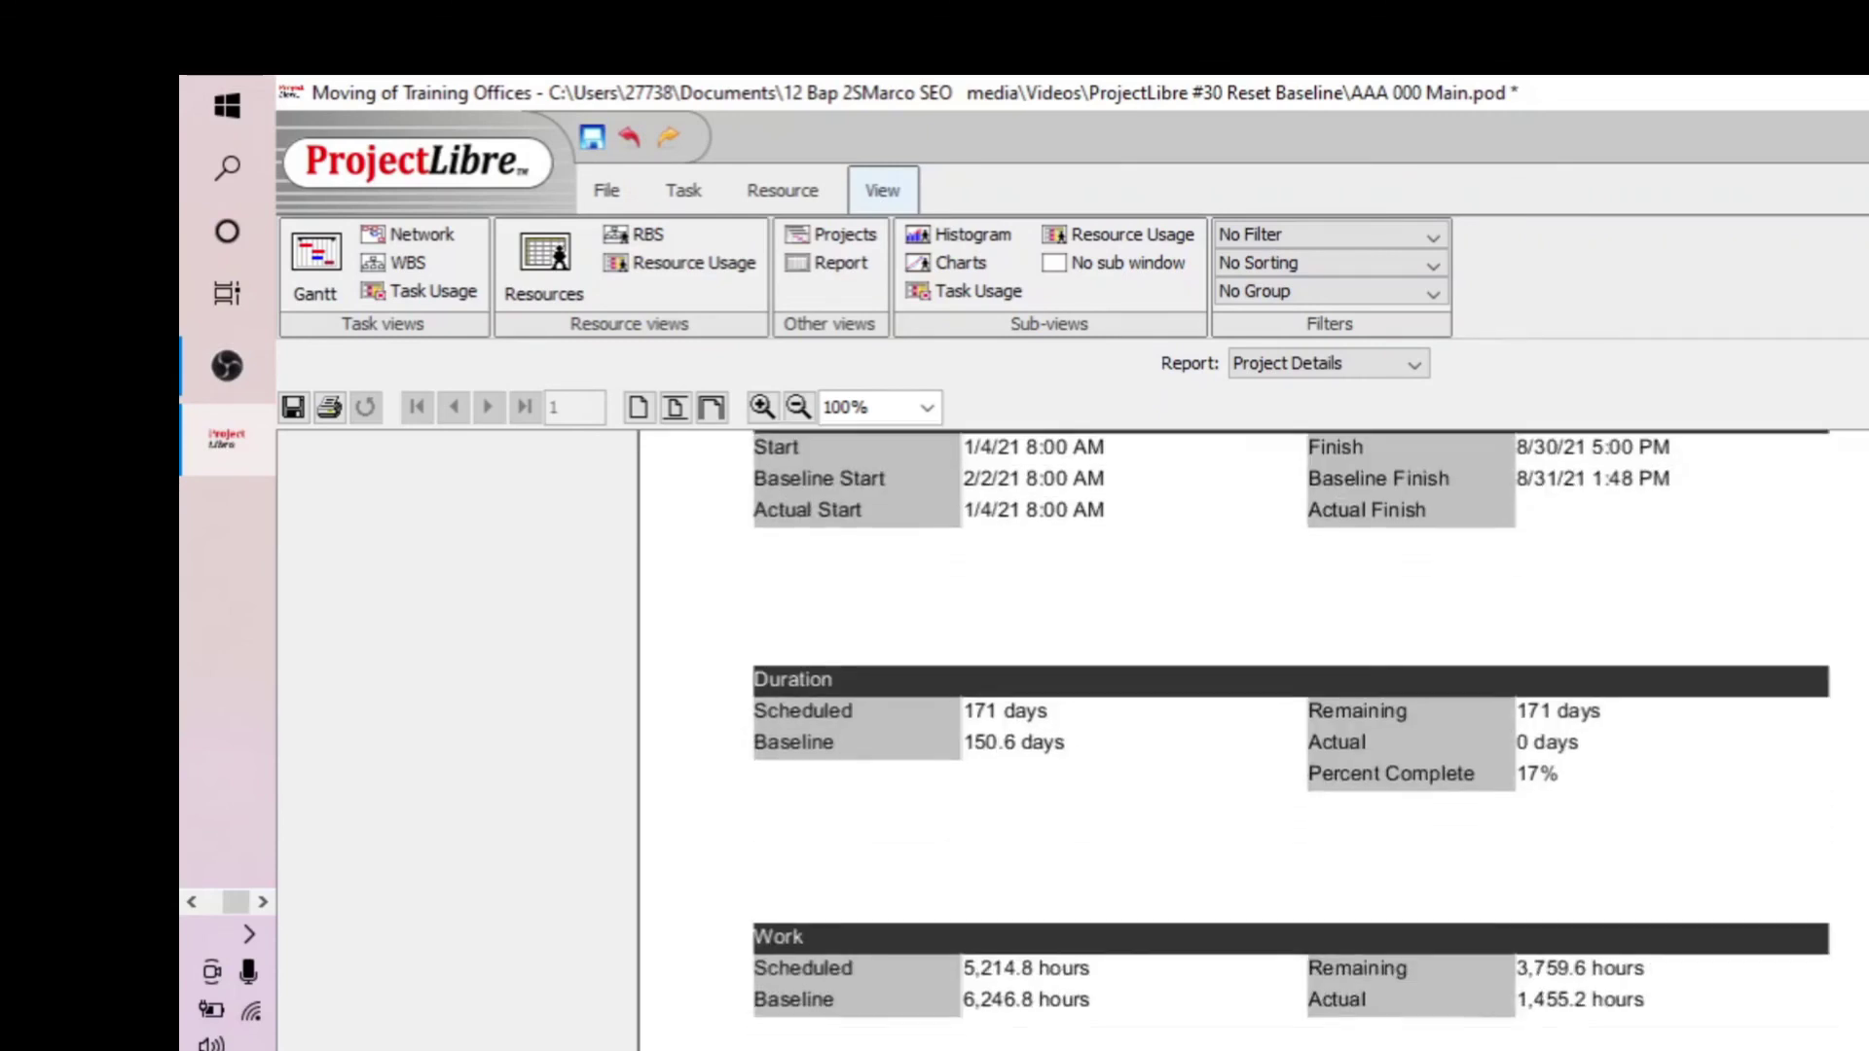
{"action": "scroll", "coordinate": [1428, 925], "scroll_direction": "down", "scroll_amount": 1}
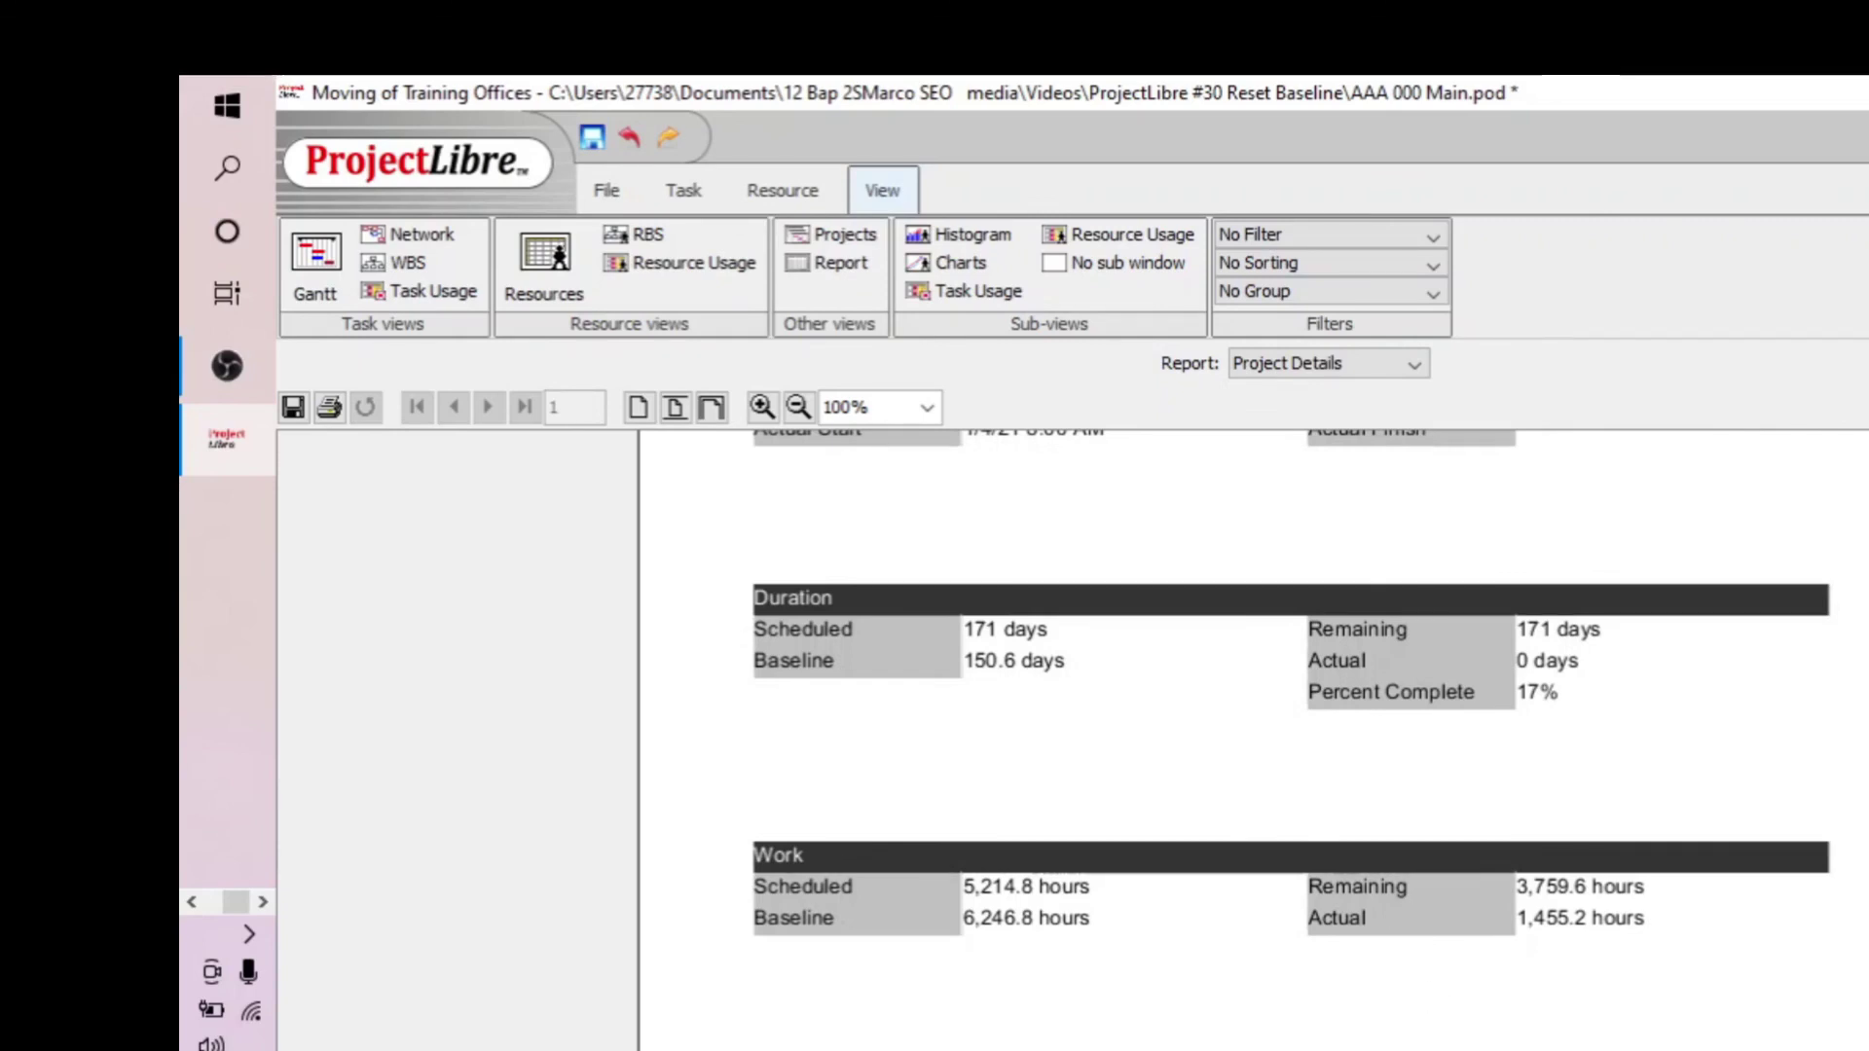
{"action": "scroll", "coordinate": [1233, 740], "scroll_direction": "up", "scroll_amount": 1}
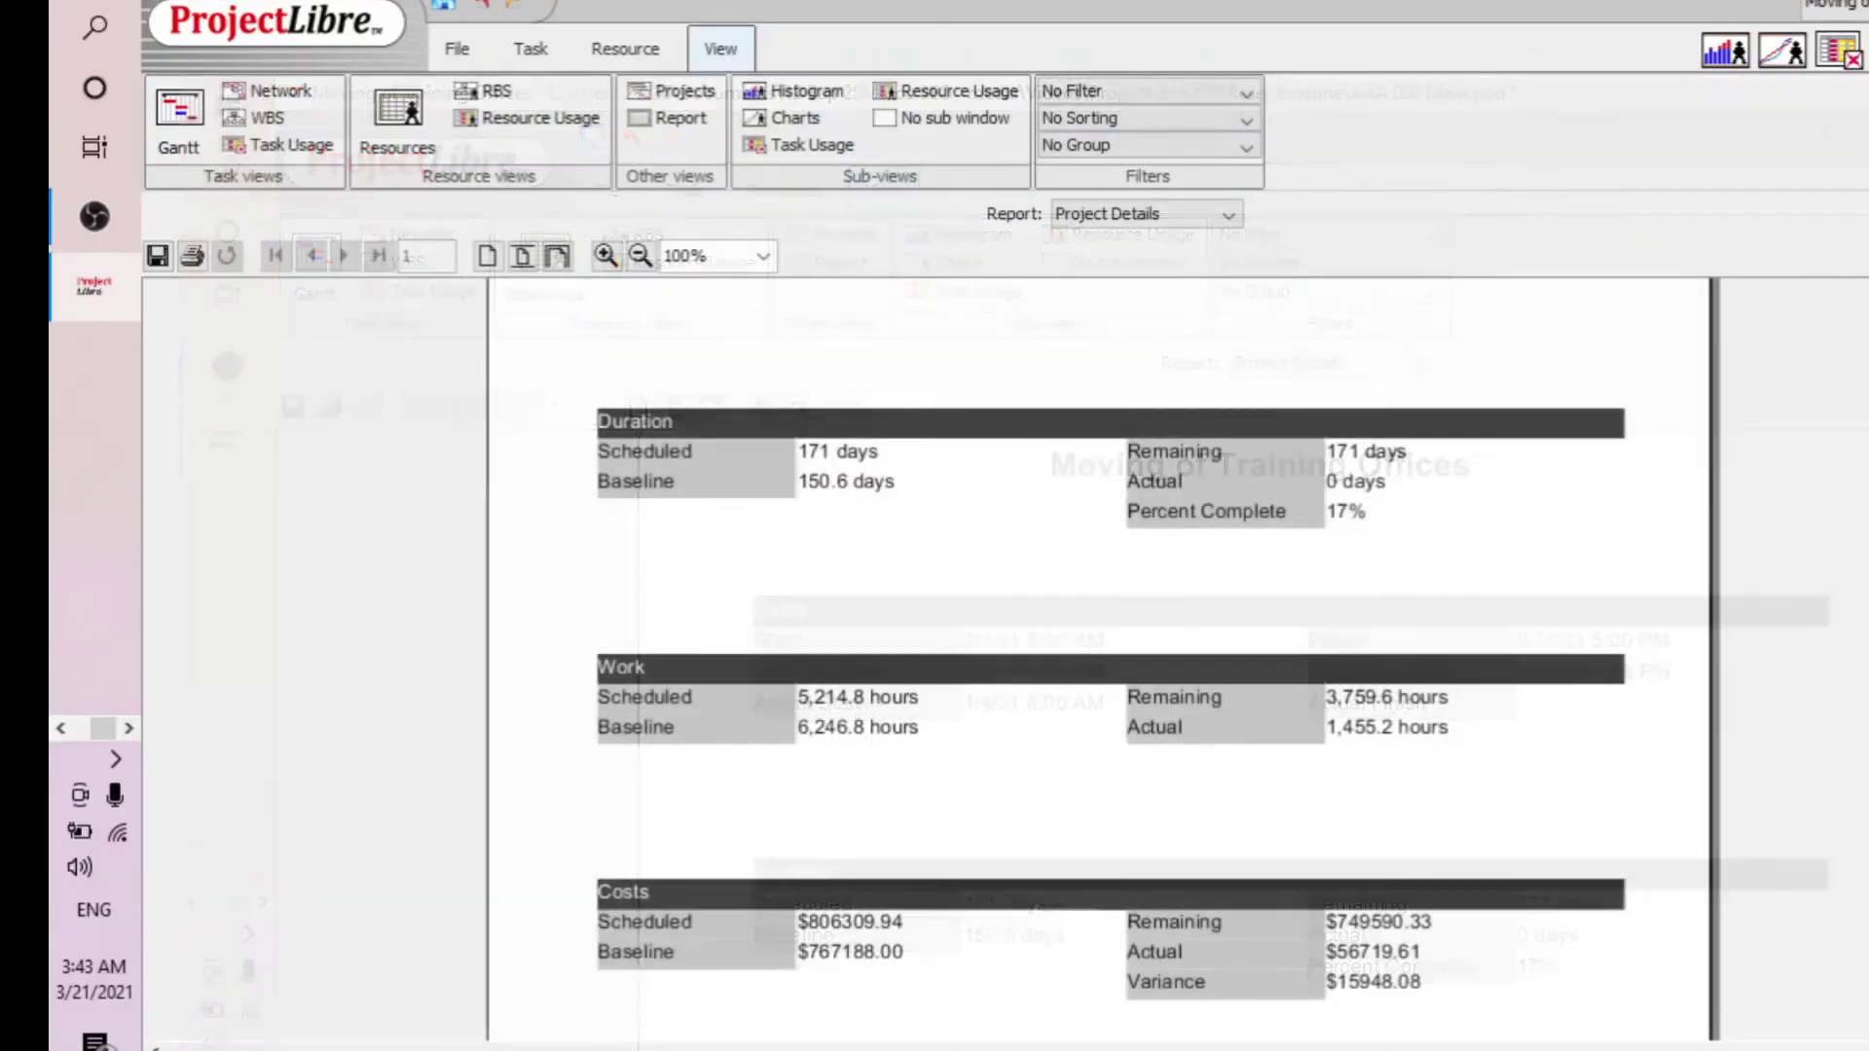
{"action": "scroll", "coordinate": [1233, 740], "scroll_direction": "up", "scroll_amount": 5}
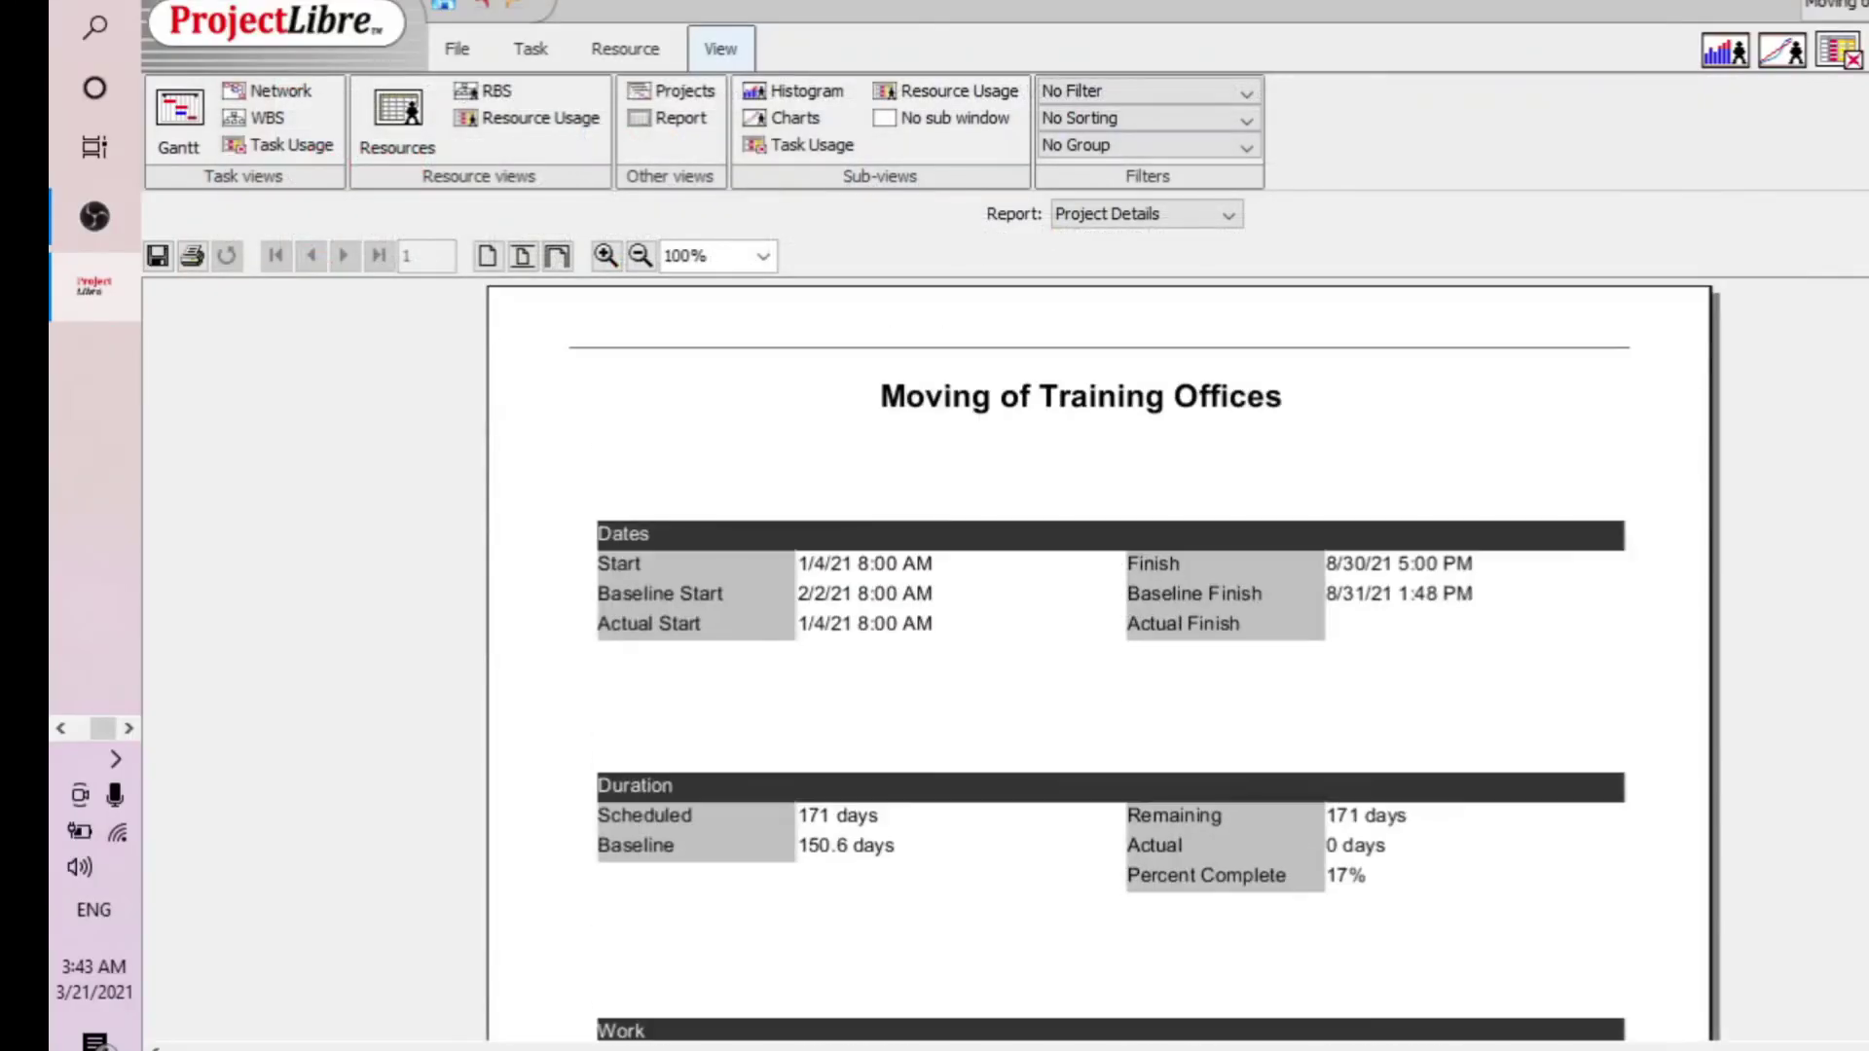
Switch to the Task Information report with Earned Value - Cost columns and review BCWS, BCWP, CV values
{"action": "left_click", "coordinate": [1237, 220]}
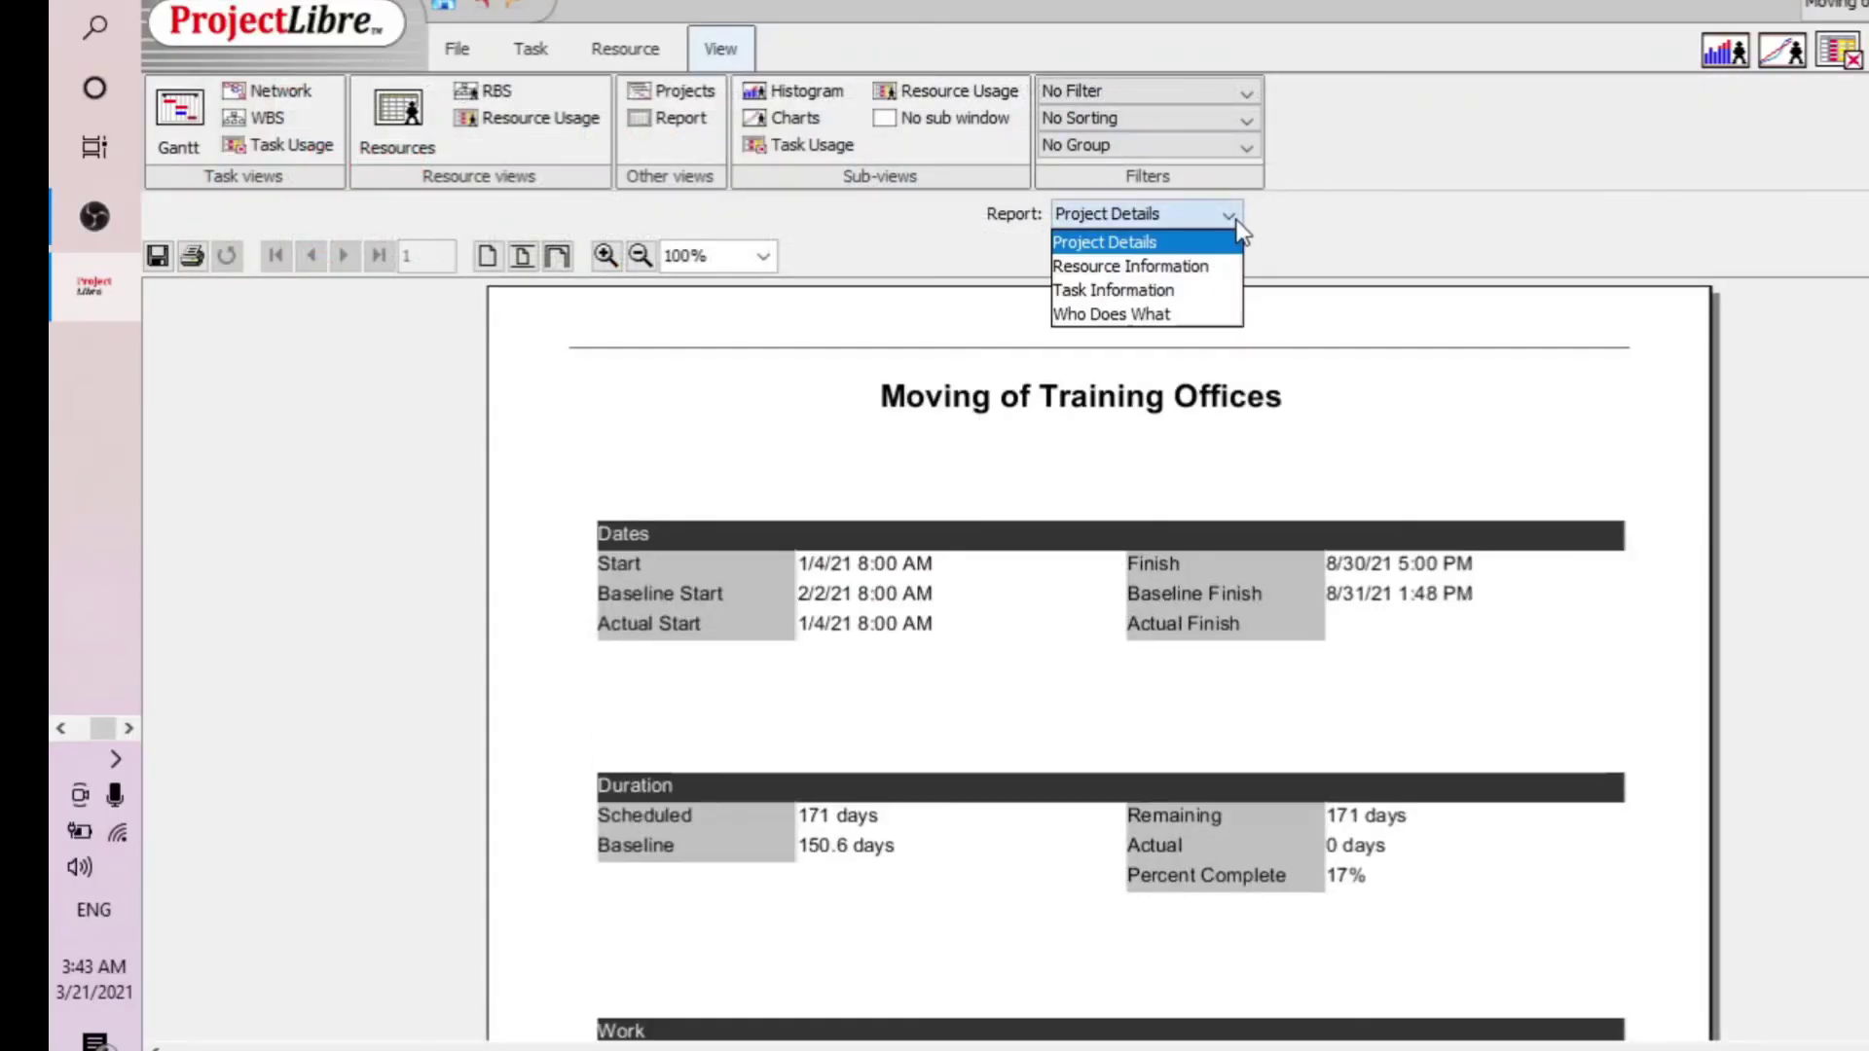
{"action": "left_click", "coordinate": [1207, 292]}
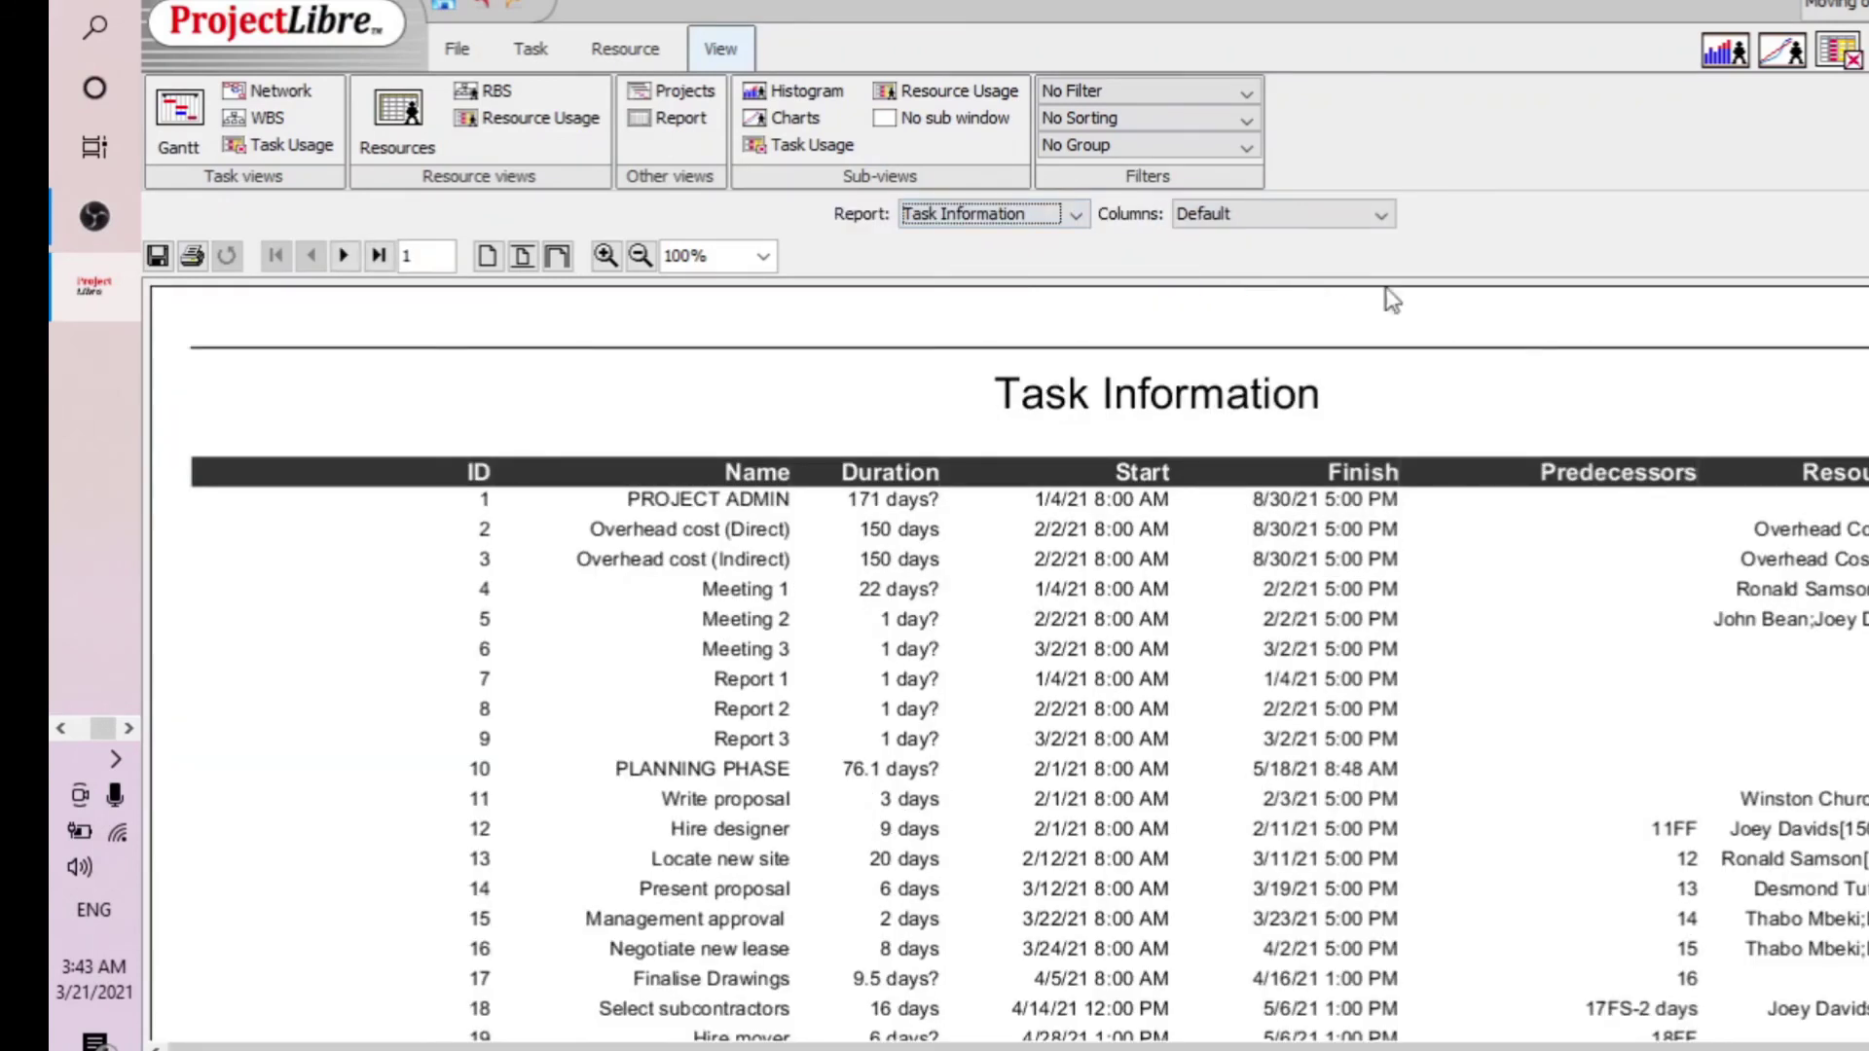
{"action": "left_click", "coordinate": [1386, 222]}
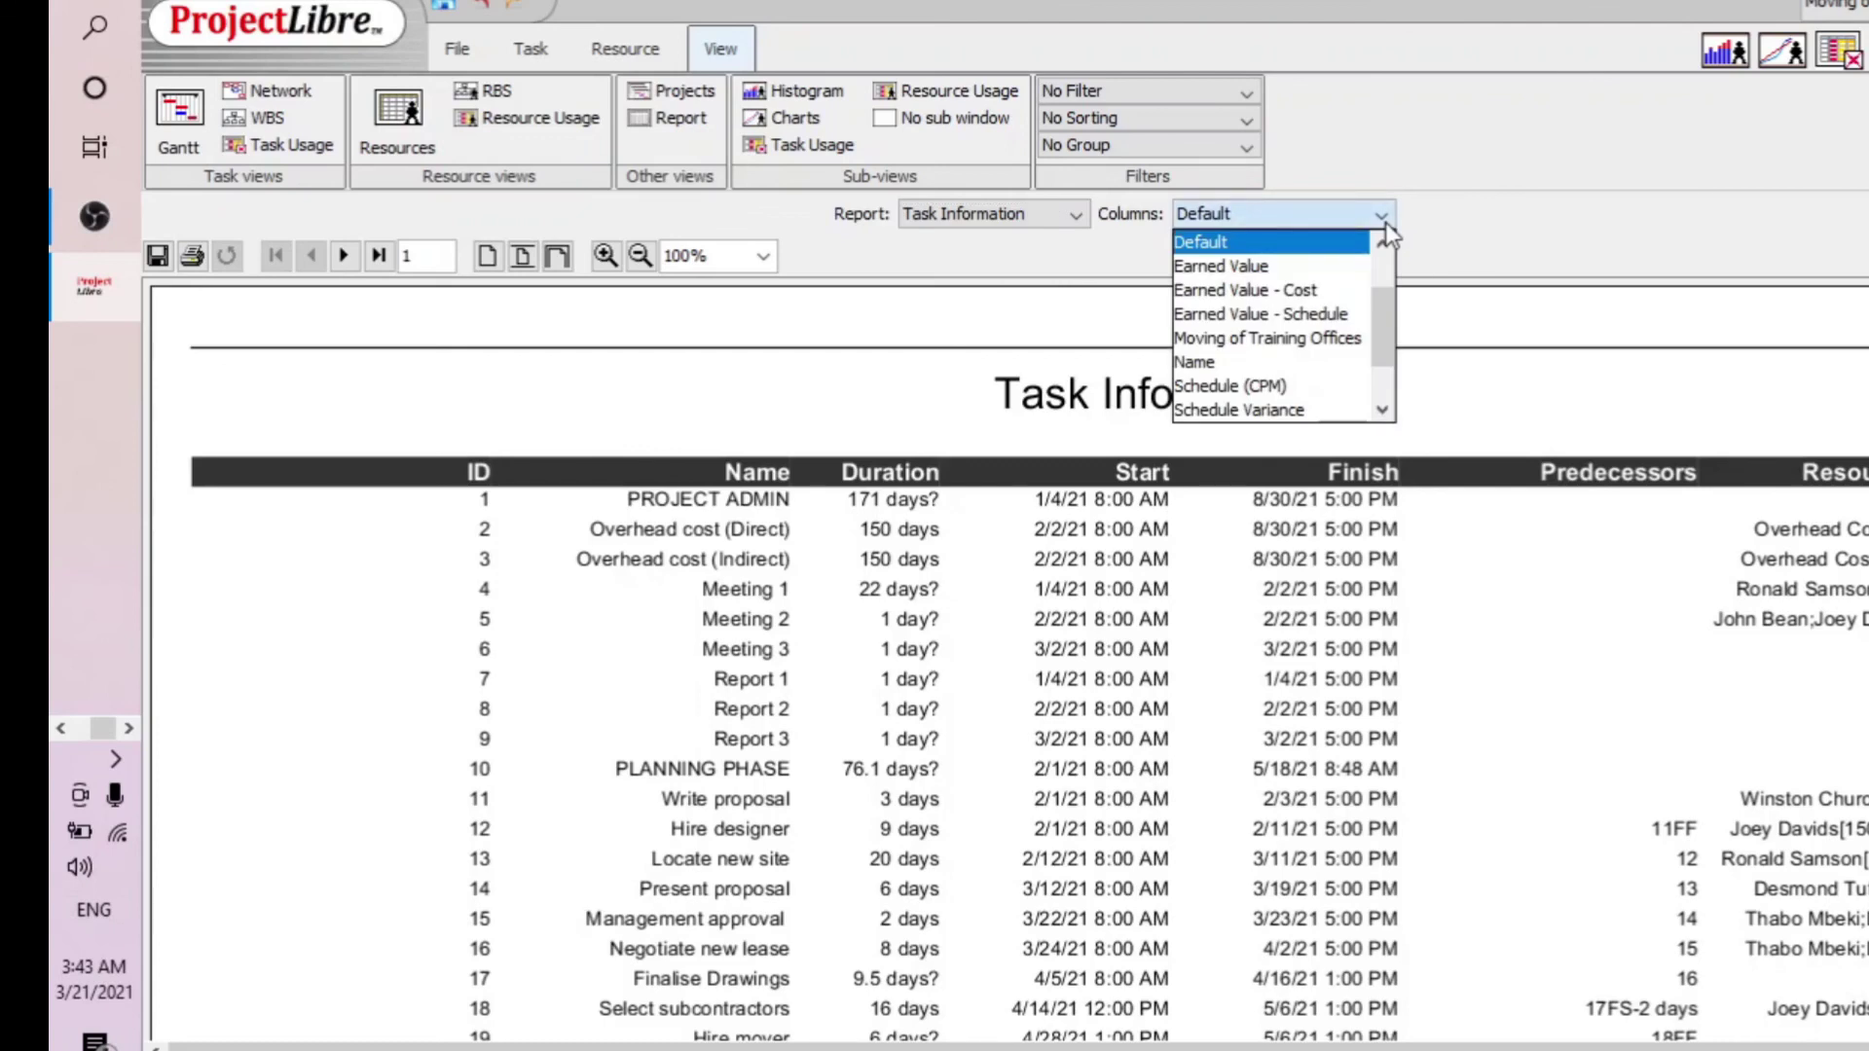
{"action": "left_click", "coordinate": [1357, 290]}
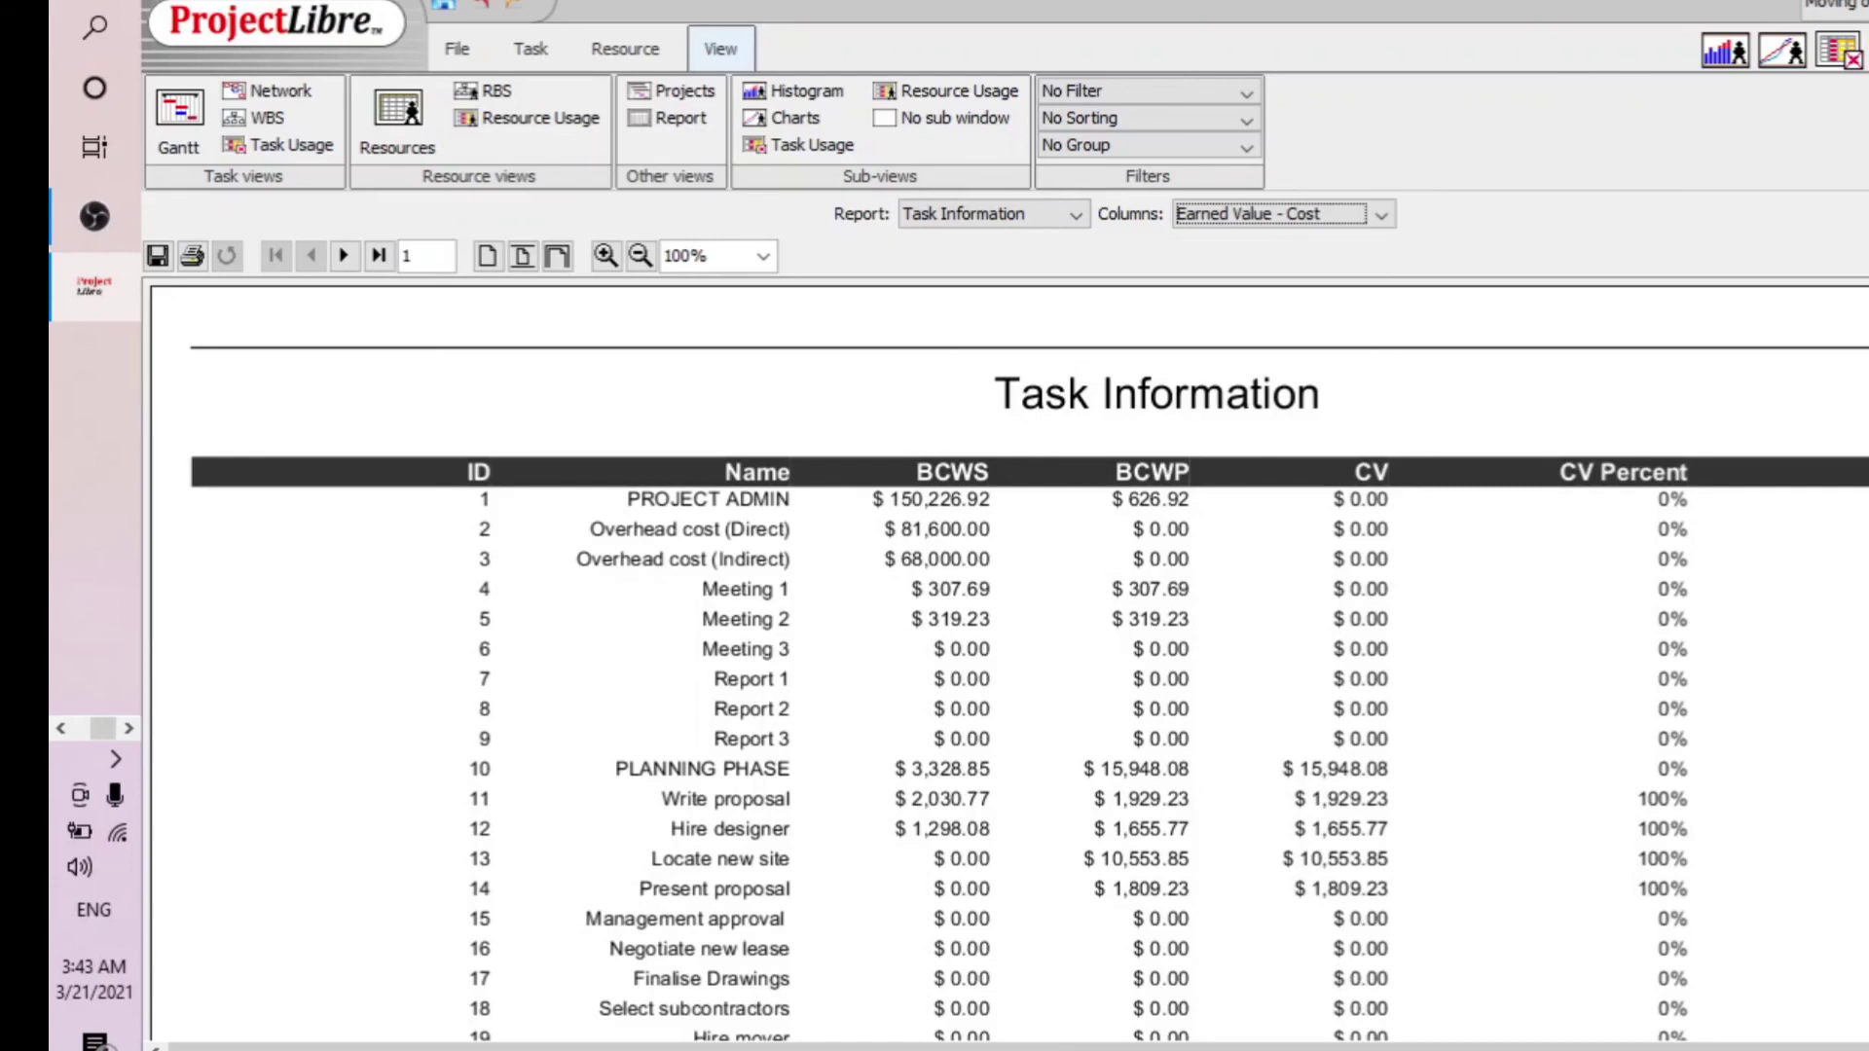
{"action": "scroll", "coordinate": [1009, 662], "scroll_direction": "down", "scroll_amount": 5}
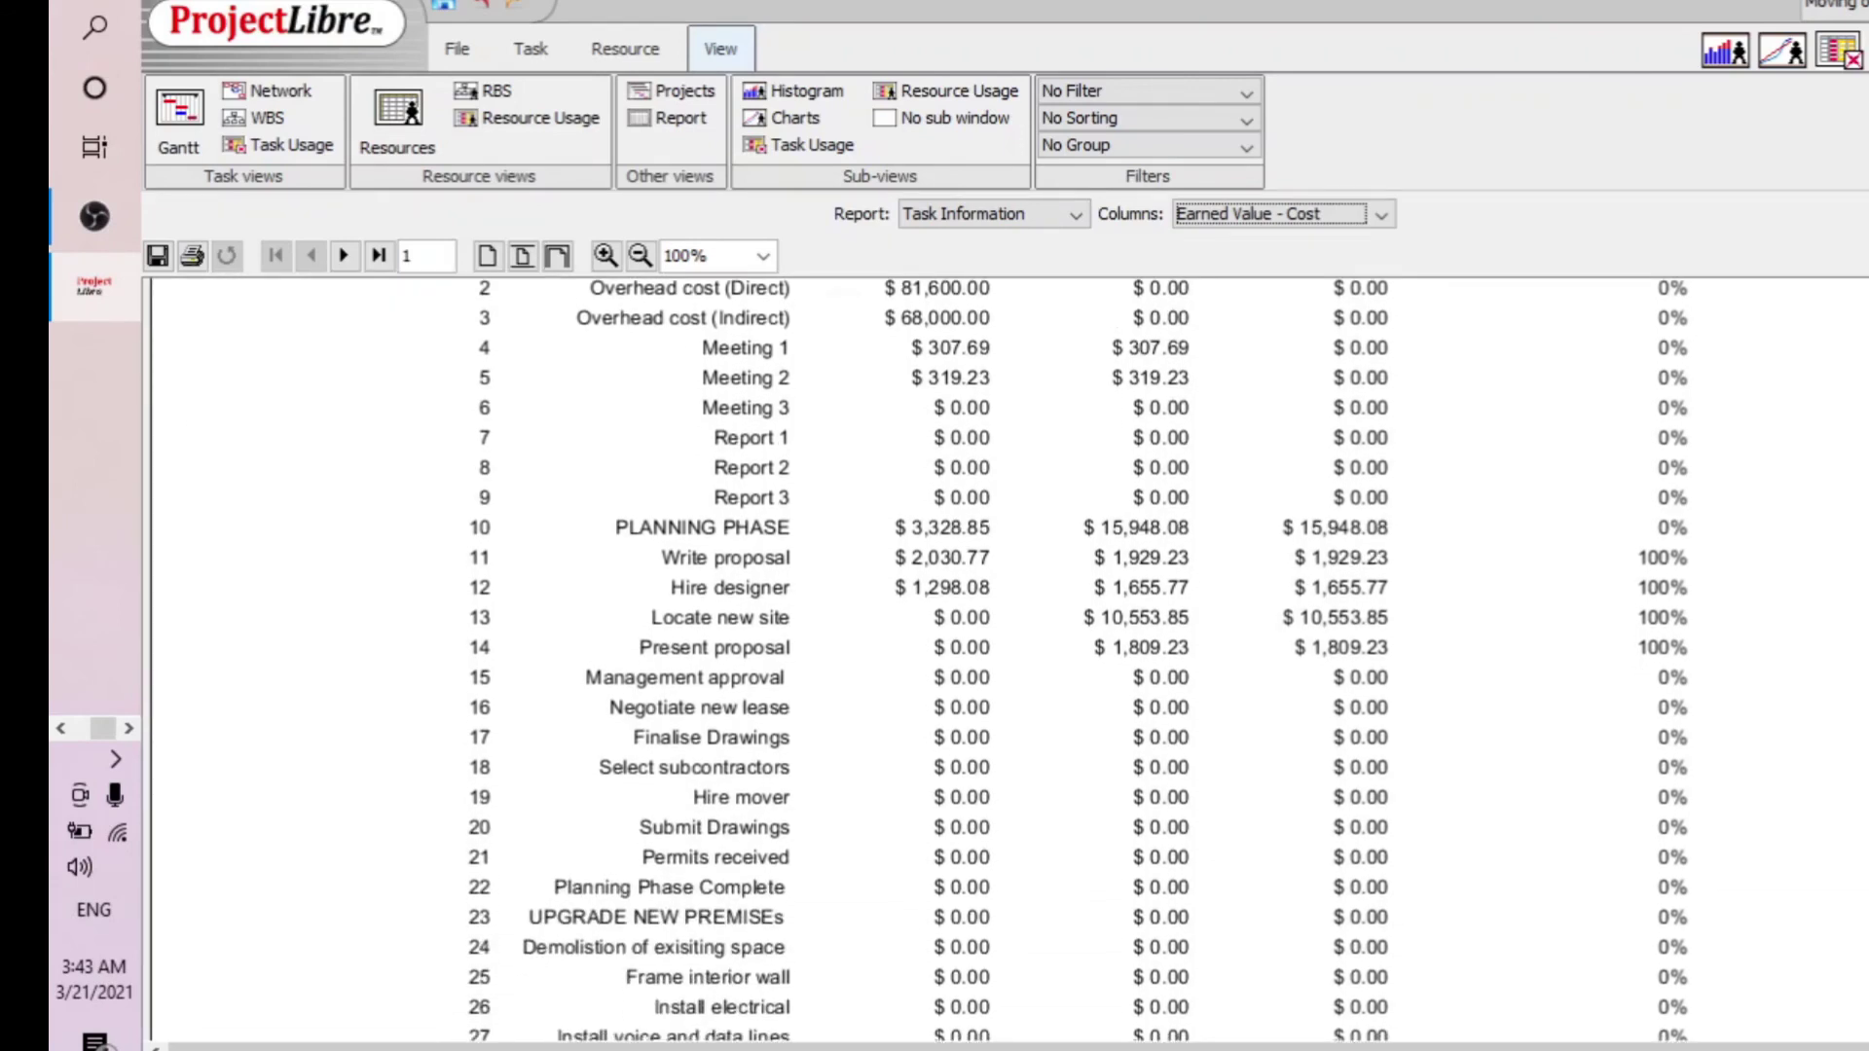
{"action": "scroll", "coordinate": [1010, 662], "scroll_direction": "down", "scroll_amount": 4}
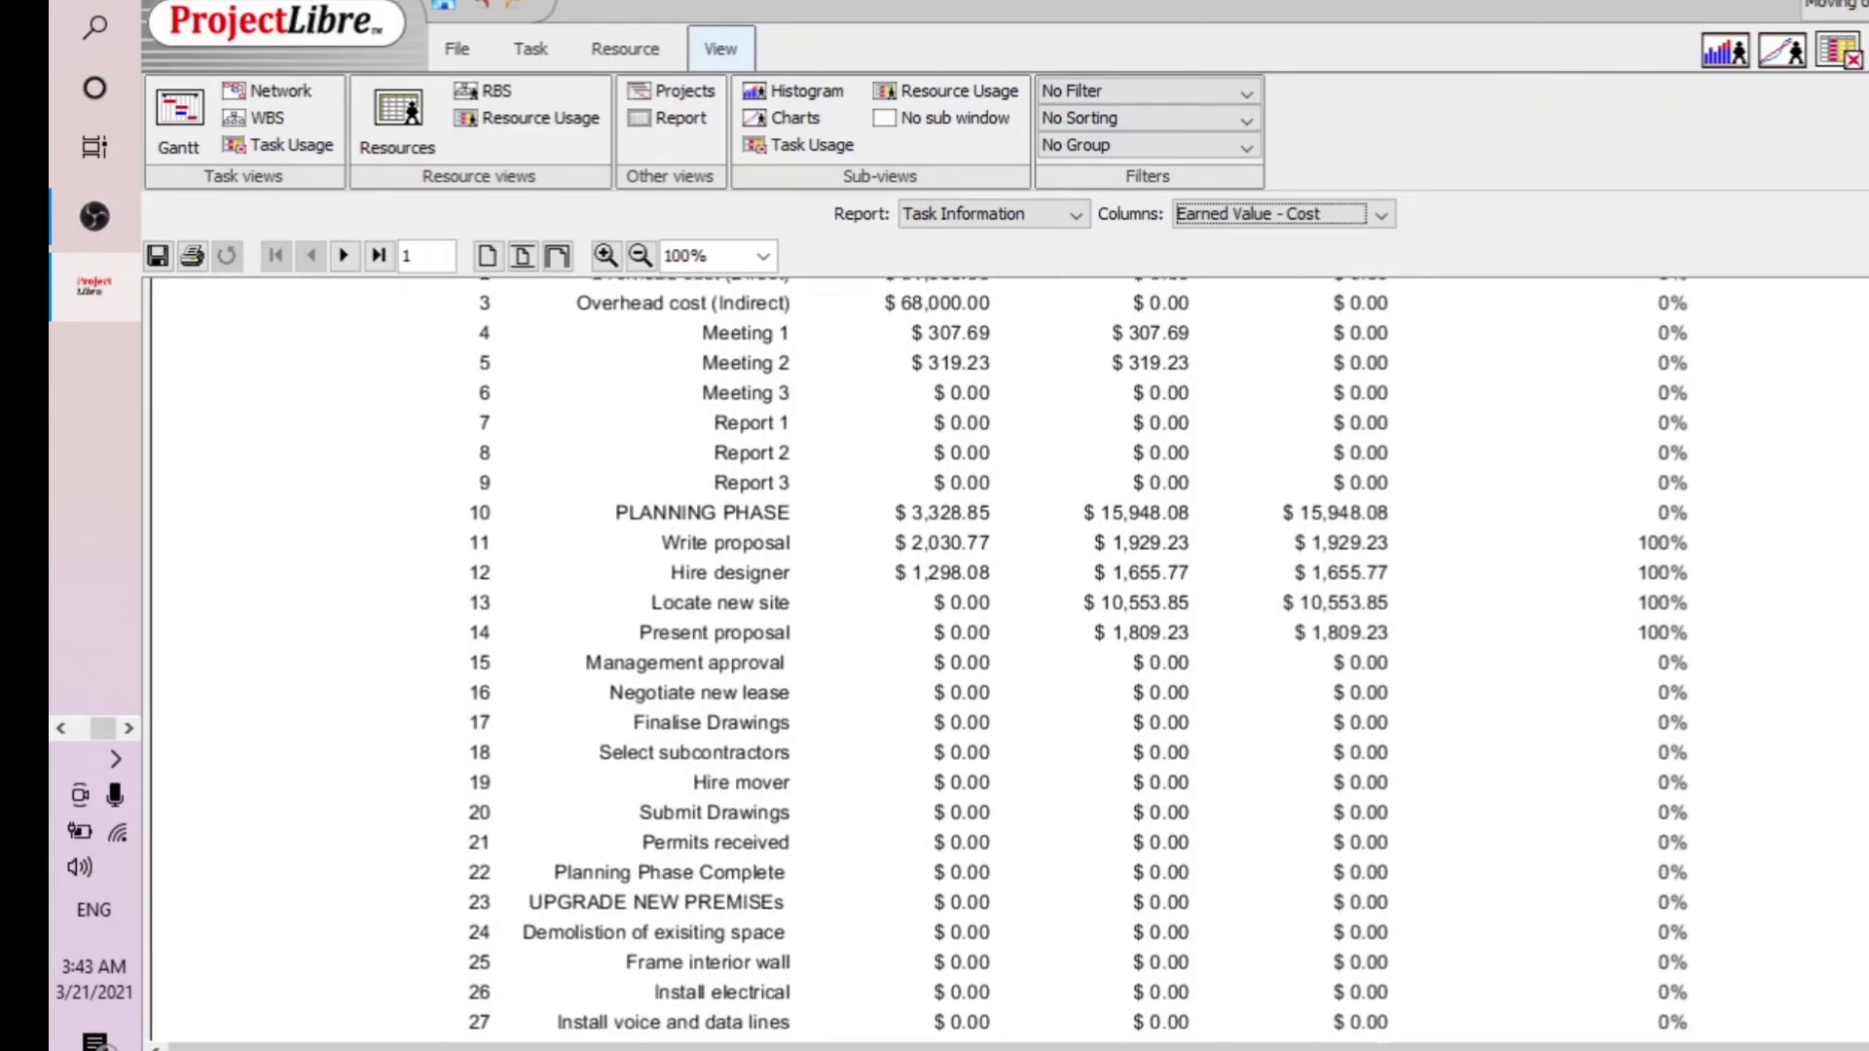
{"action": "scroll", "coordinate": [1010, 662], "scroll_direction": "up", "scroll_amount": 6}
{"action": "scroll", "coordinate": [1010, 662], "scroll_direction": "up", "scroll_amount": 3}
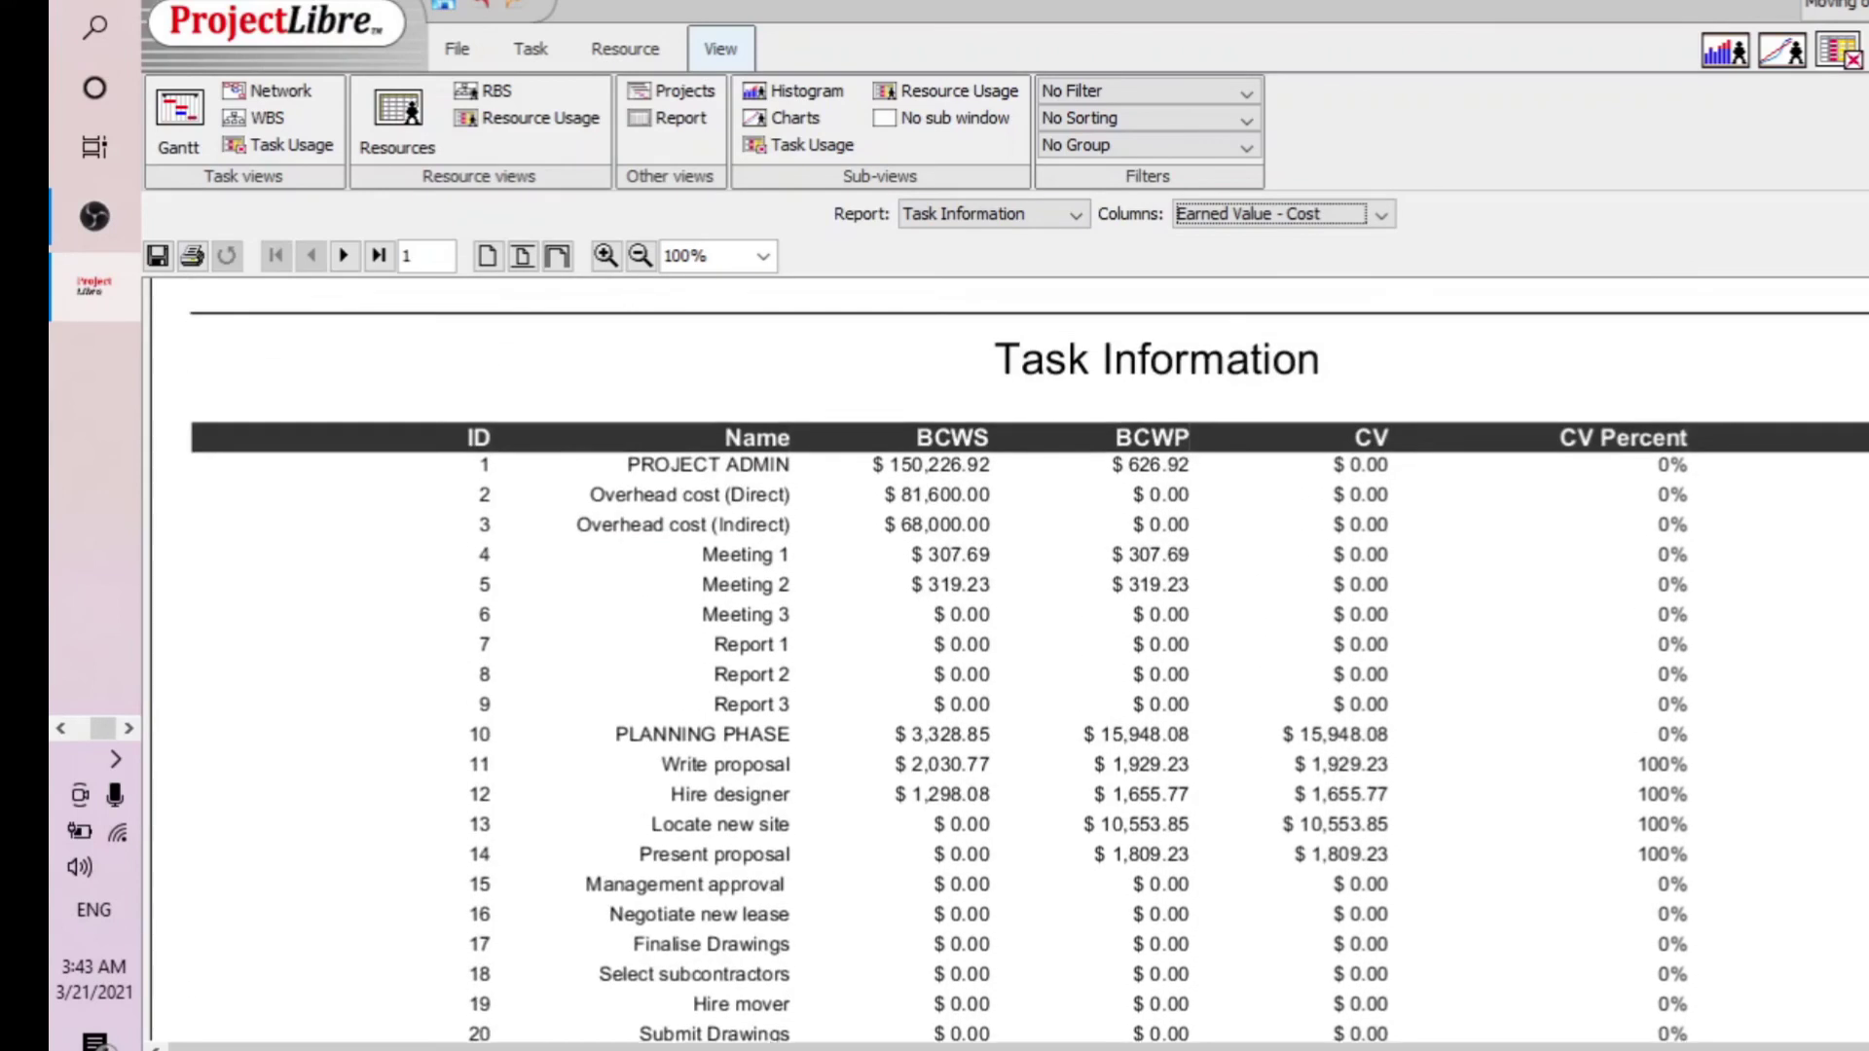